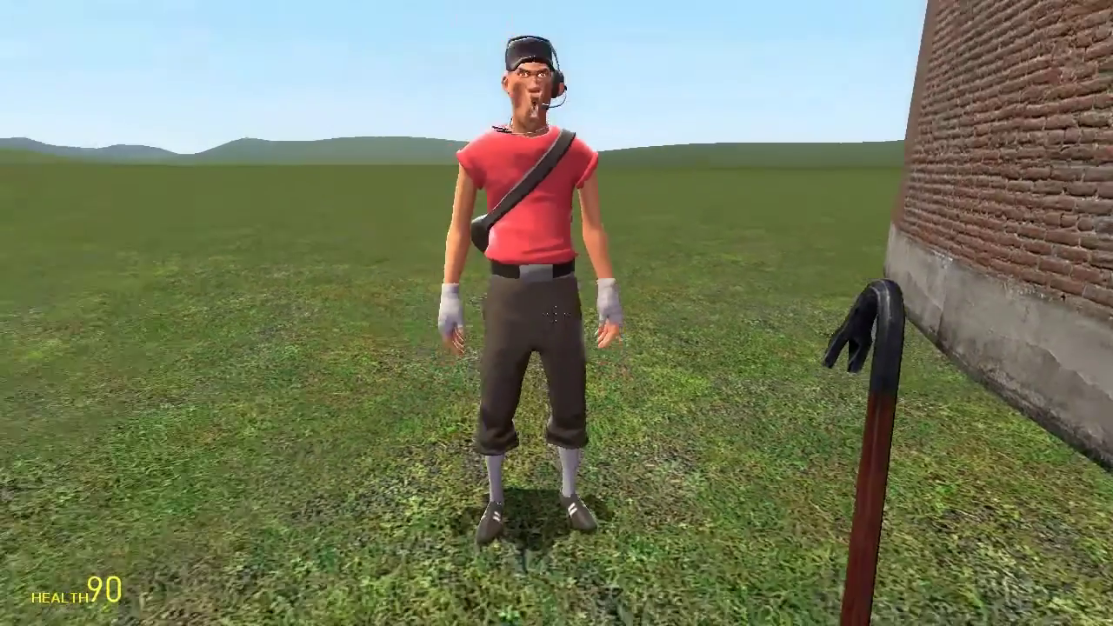
# Step: Save the Scout's face animation as a HAT project named "that random flip"
pyautogui.press('w')
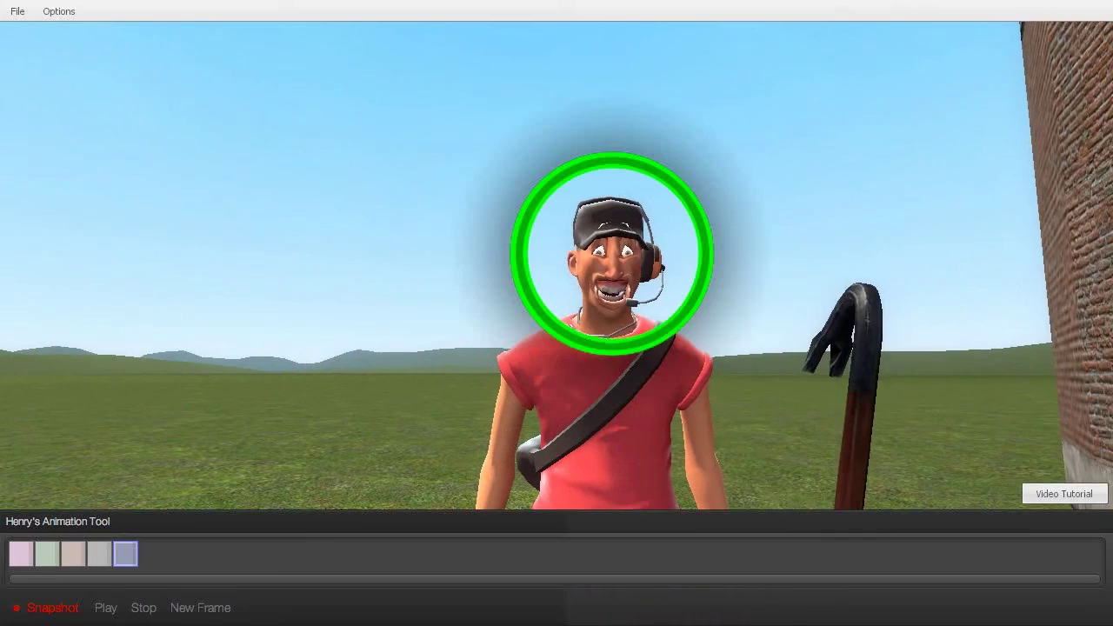
pyautogui.click(18, 11)
pyautogui.click(51, 68)
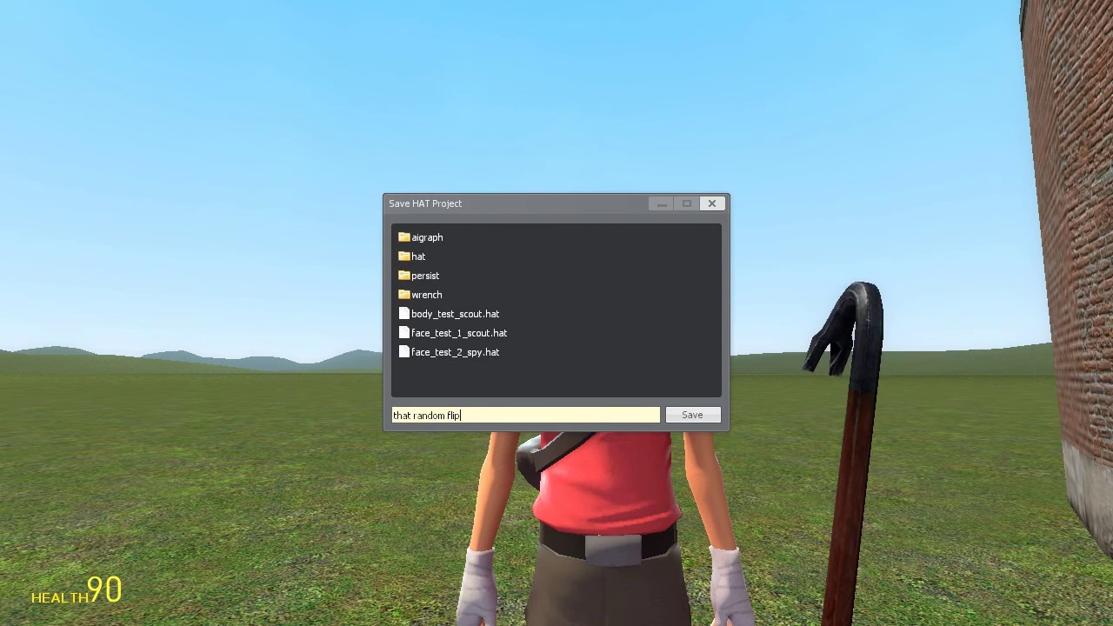
pyautogui.press('Return')
# Step: Undo the ragdoll spawn to clear the Scout from the scene
pyautogui.press('w')
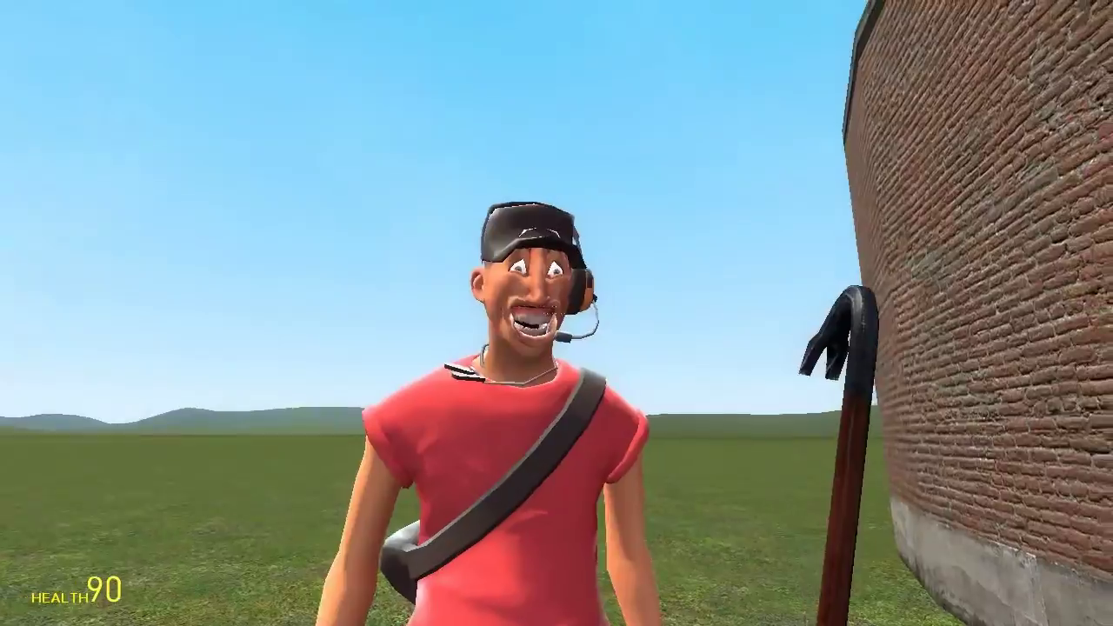
pyautogui.press('s')
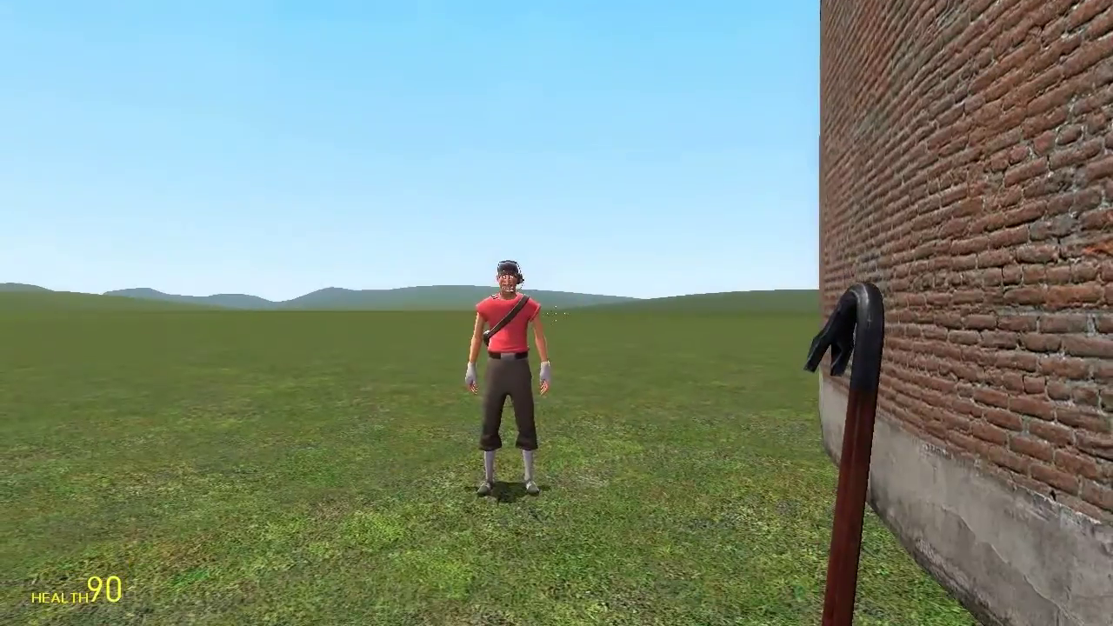
pyautogui.press('q')
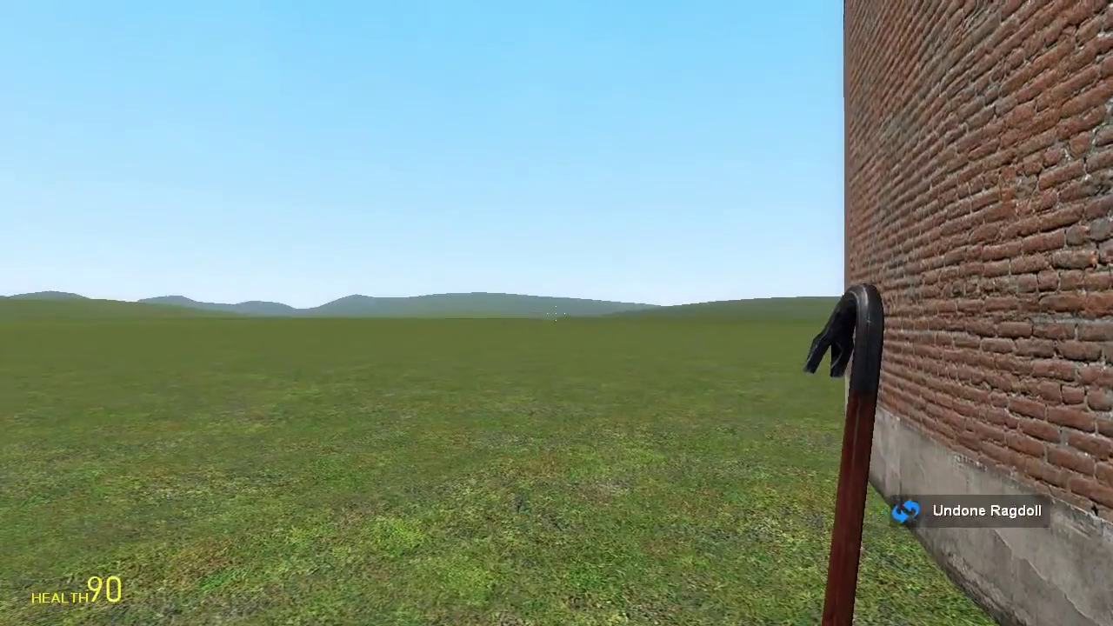
pyautogui.press('c')
pyautogui.press('c')
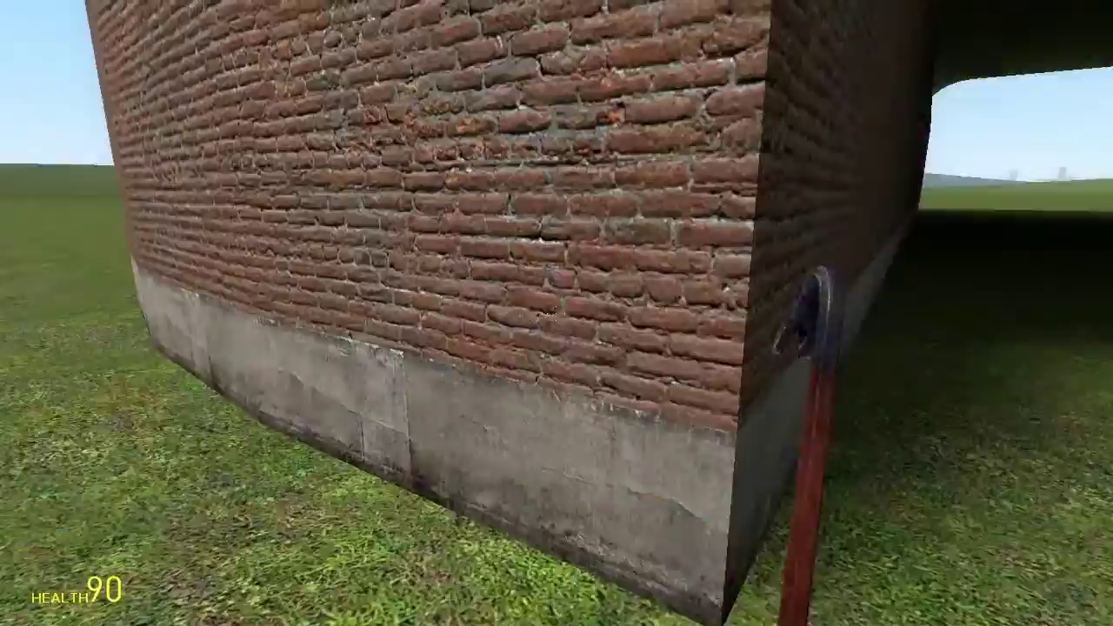
pyautogui.press('w')
pyautogui.click(557, 313)
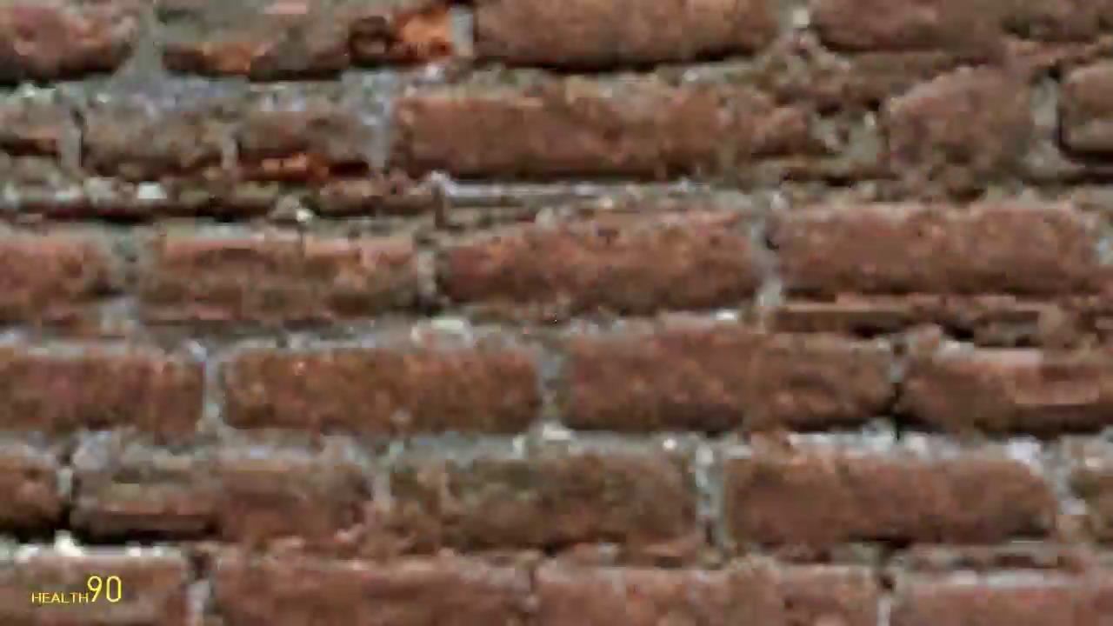
pyautogui.click(556, 313)
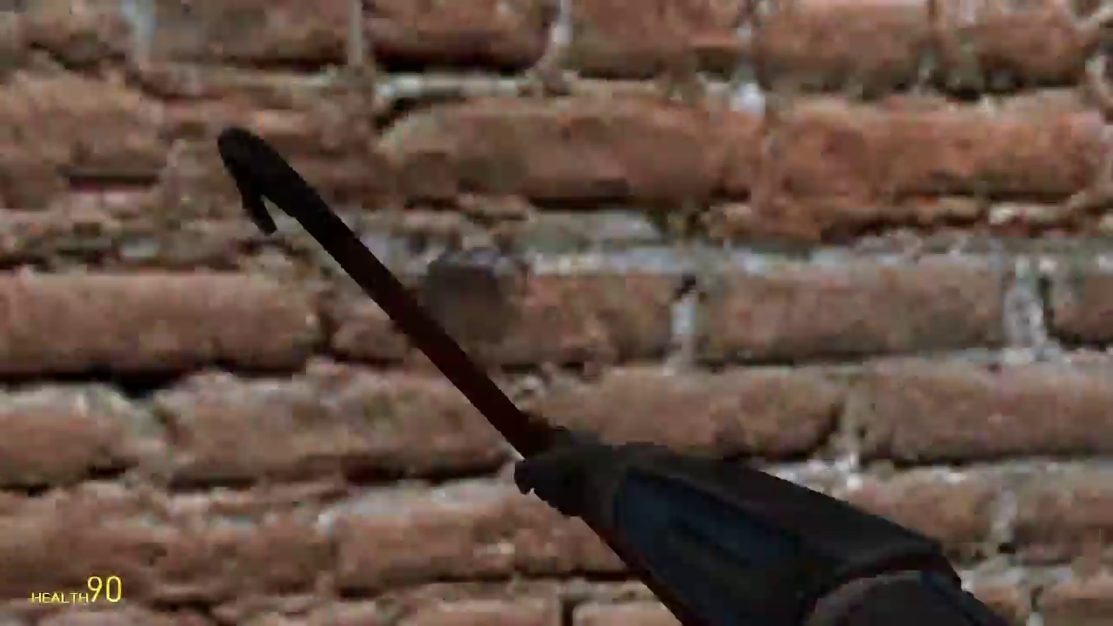
pyautogui.click(556, 312)
pyautogui.press('w')
pyautogui.click(556, 313)
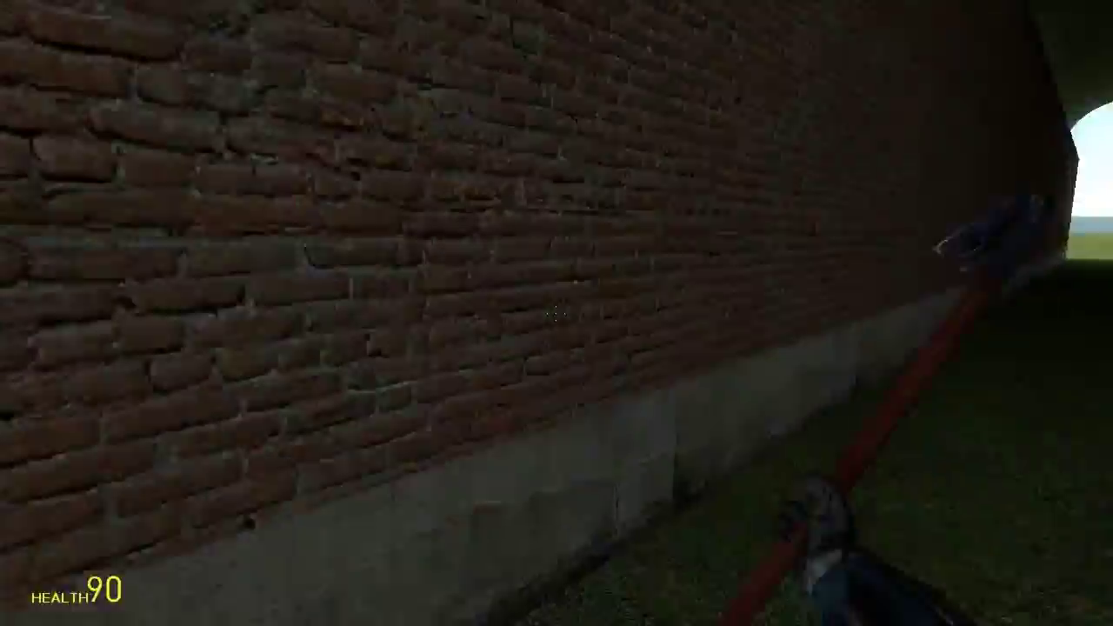
pyautogui.press('w')
pyautogui.press('w')
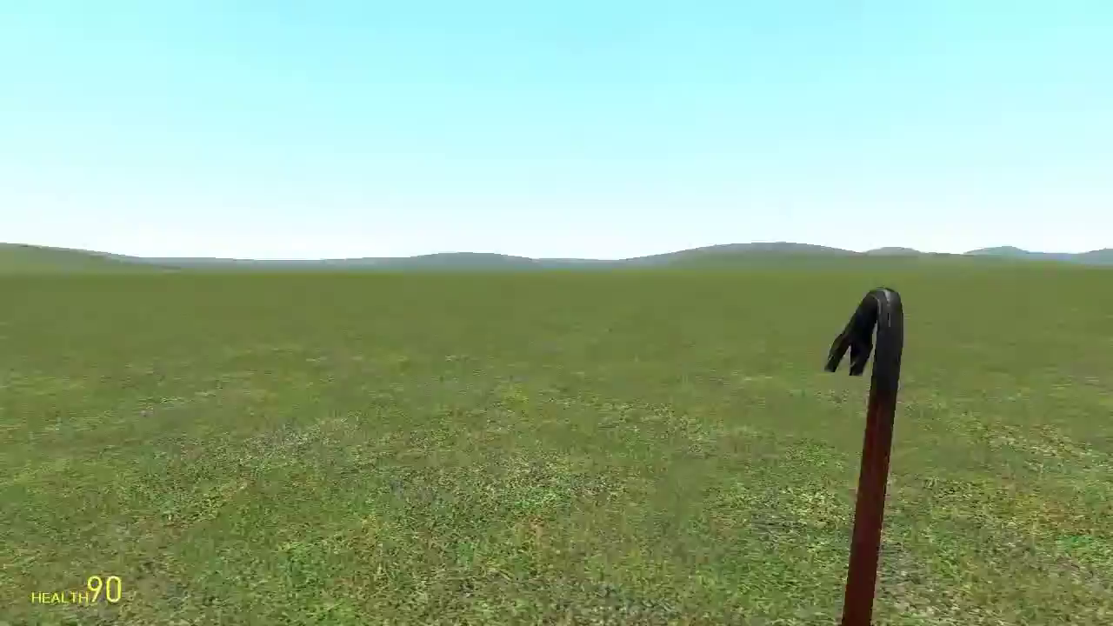
# Step: Open a saved HAT project with the Scout and inspect the loaded character and timeline frames
pyautogui.press('c')
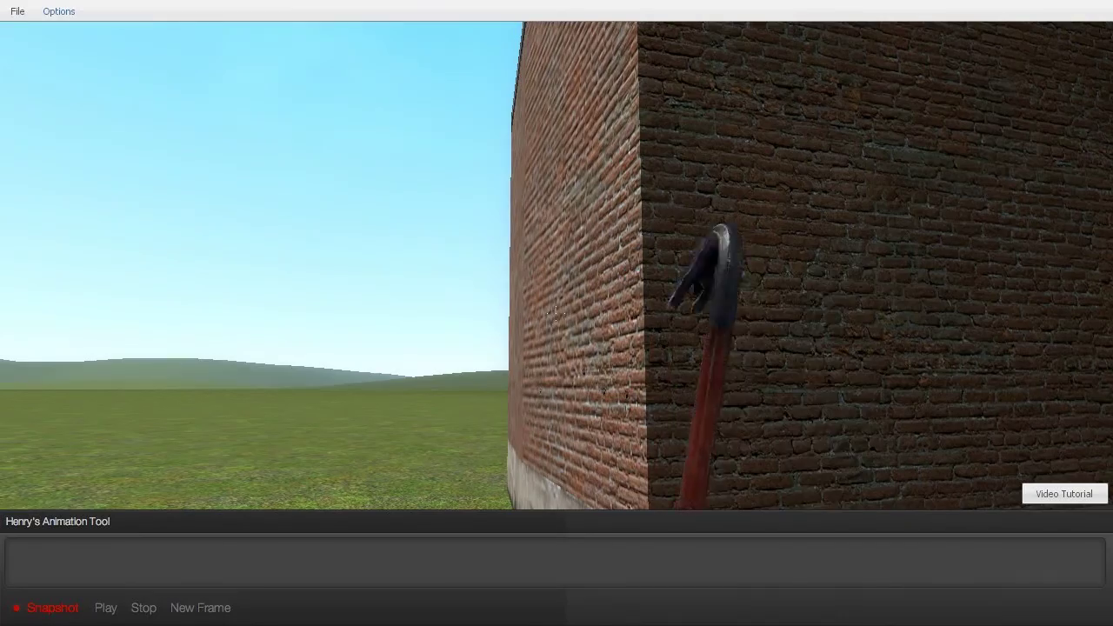
pyautogui.click(18, 11)
pyautogui.click(39, 47)
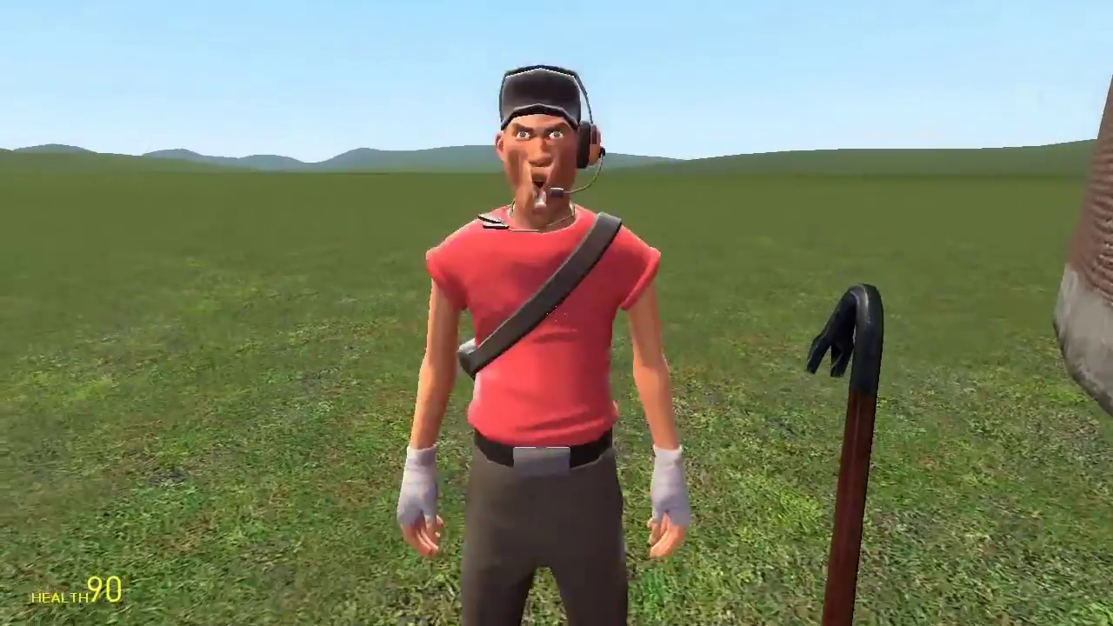
pyautogui.press('s')
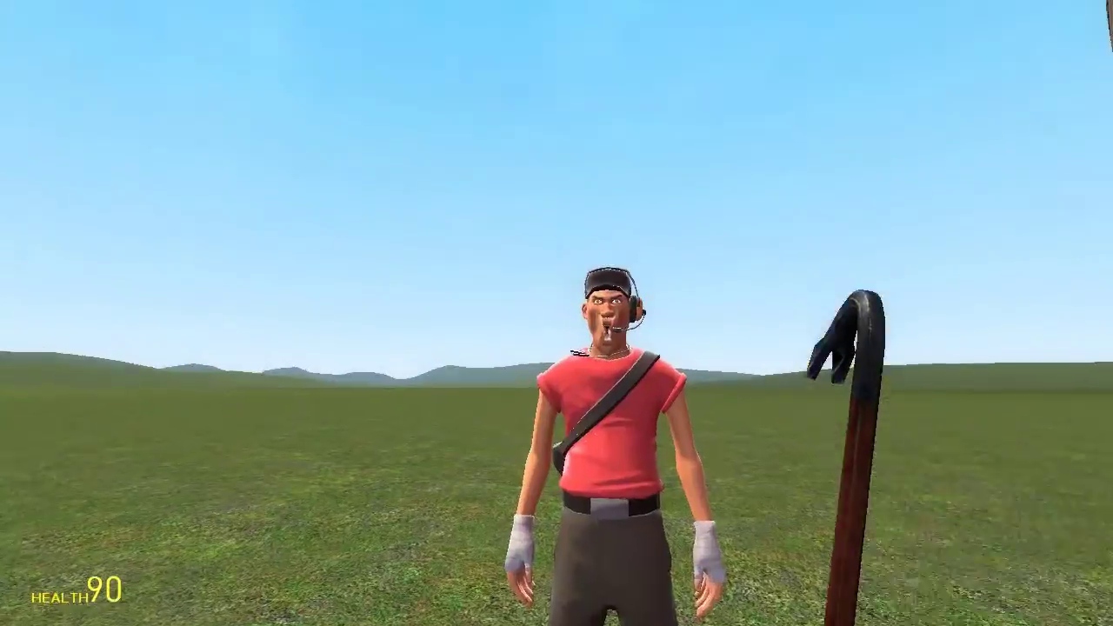
pyautogui.press('q')
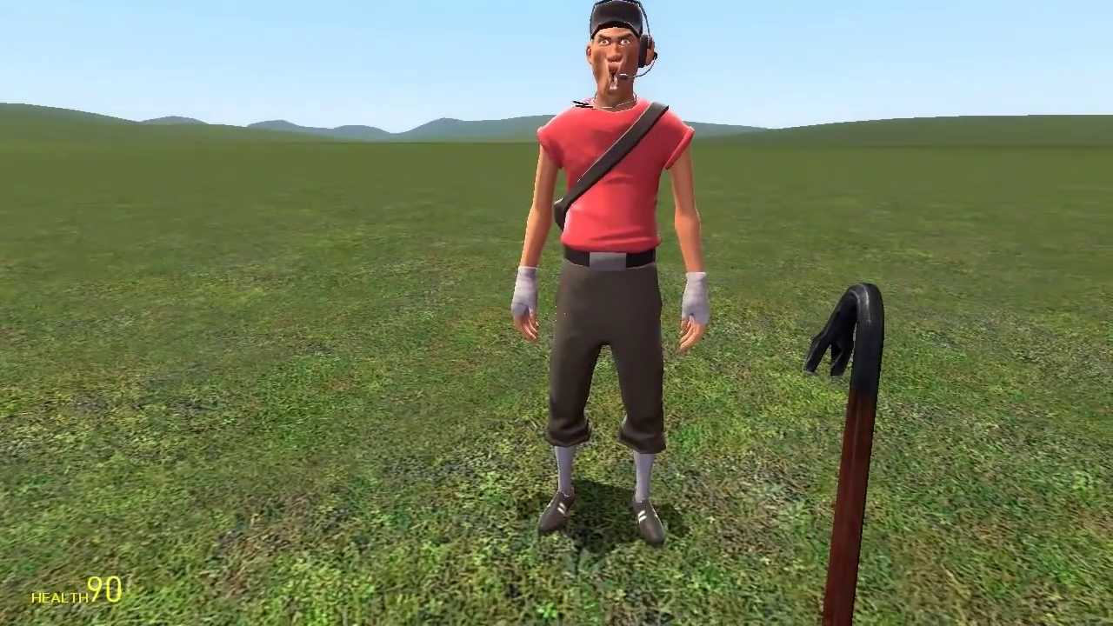
pyautogui.press('w')
pyautogui.press('c')
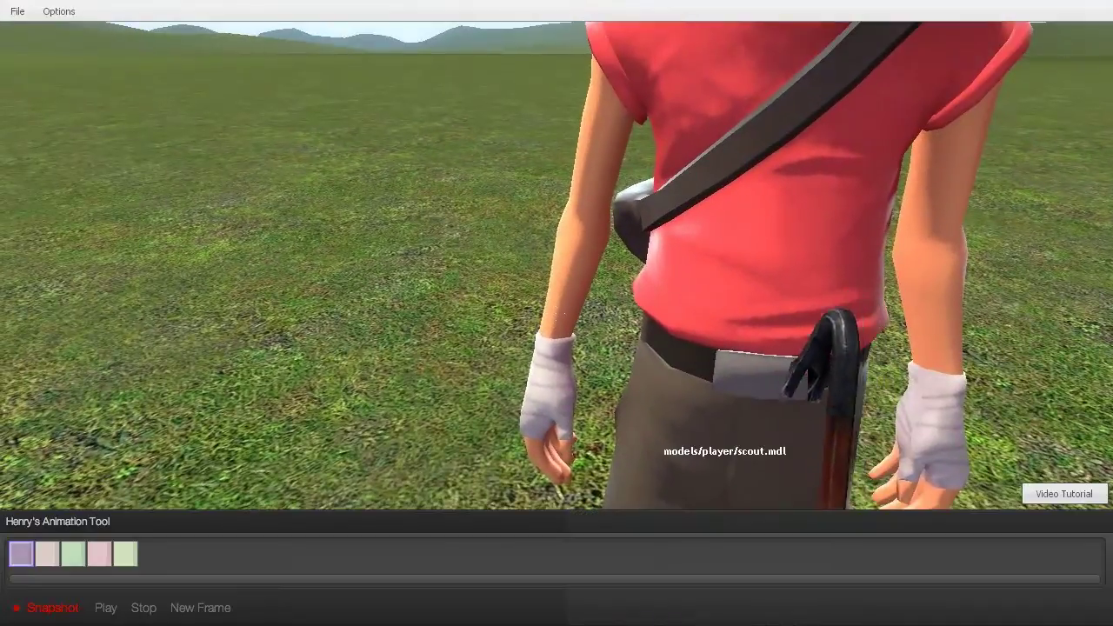
pyautogui.press('s')
# Step: Equip the Finger Poser tool and move up to the Scout's right hand
pyautogui.press('q')
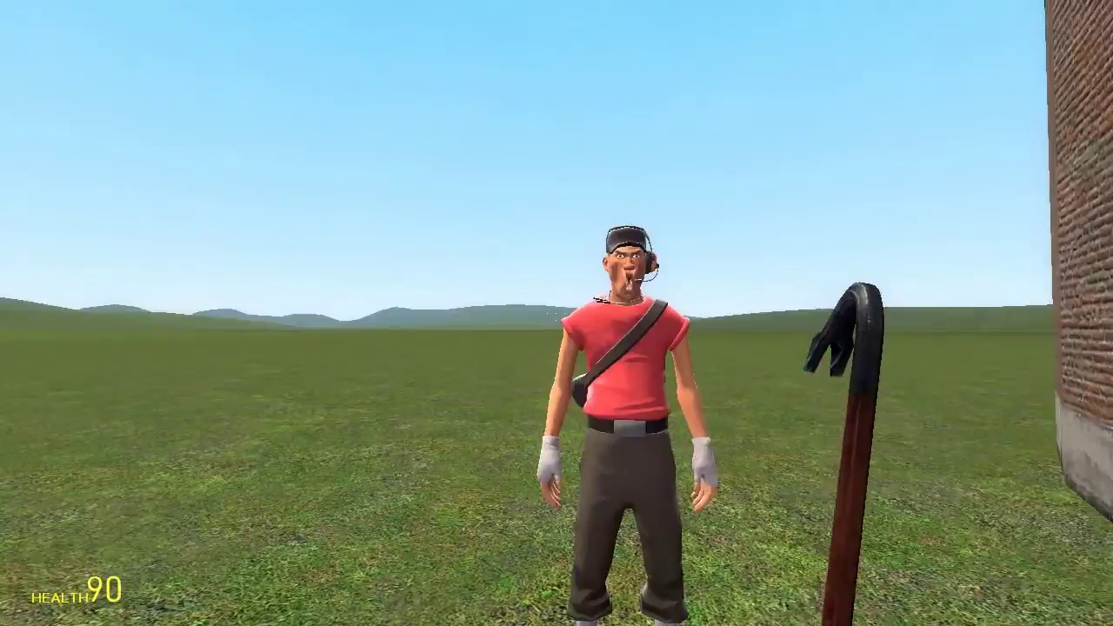
pyautogui.press('q')
pyautogui.click(776, 269)
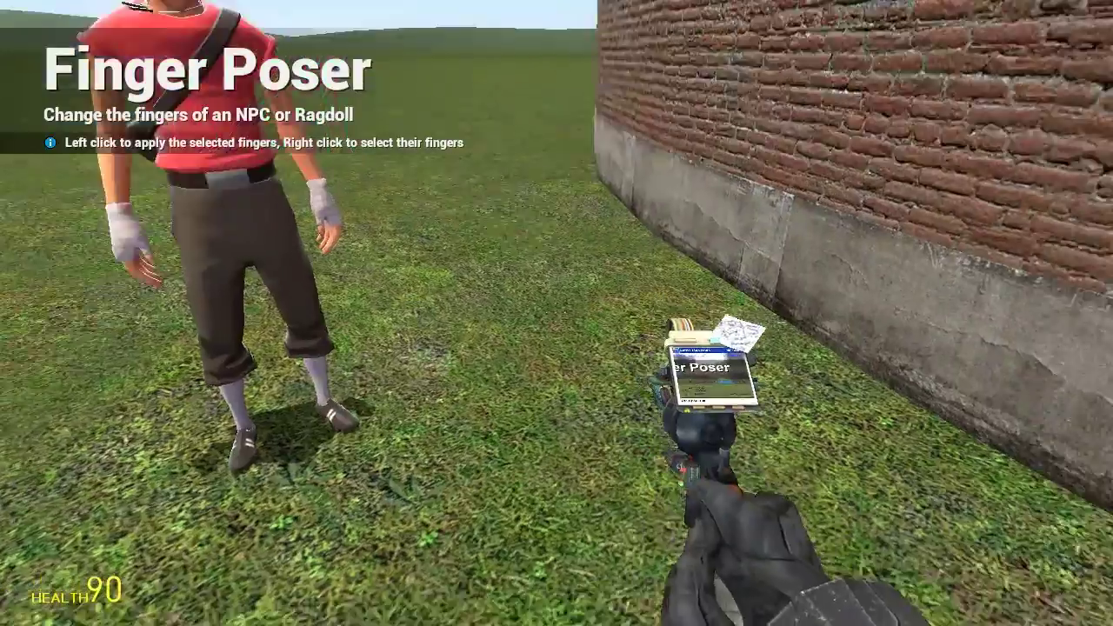
pyautogui.press('s')
pyautogui.press('w')
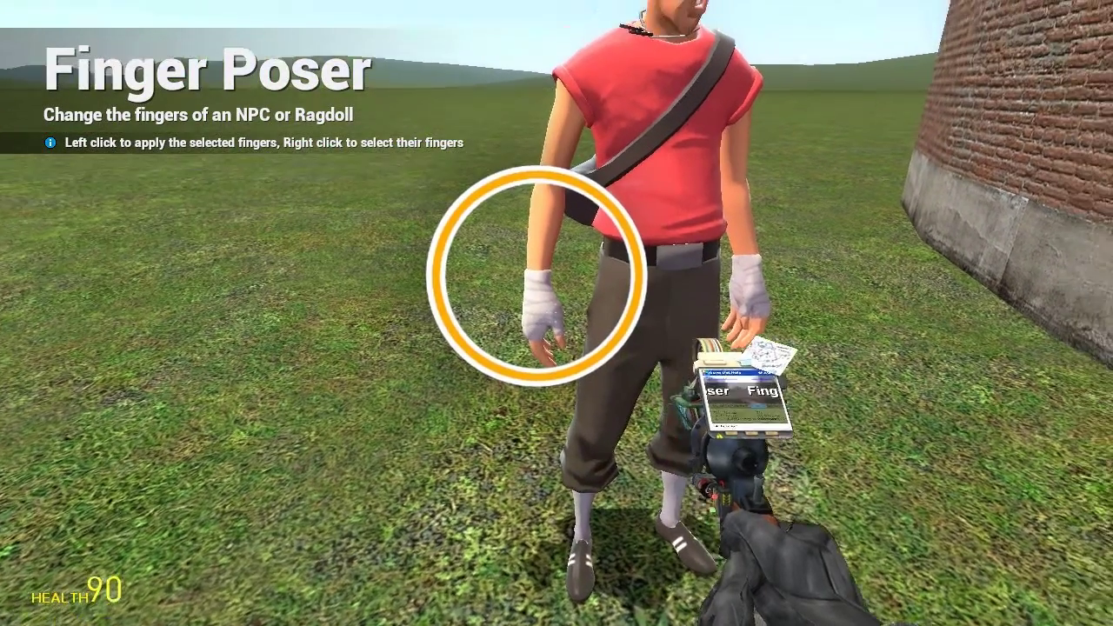
# Step: Add a new frame after the first one in the Scout's animation timeline
pyautogui.press('c')
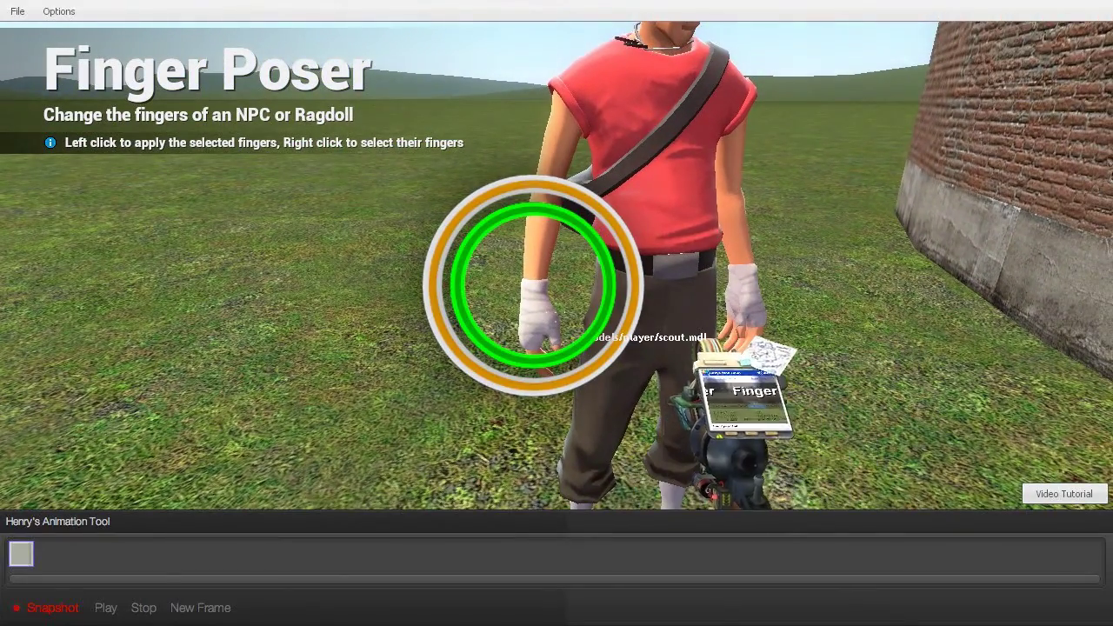
pyautogui.press('c')
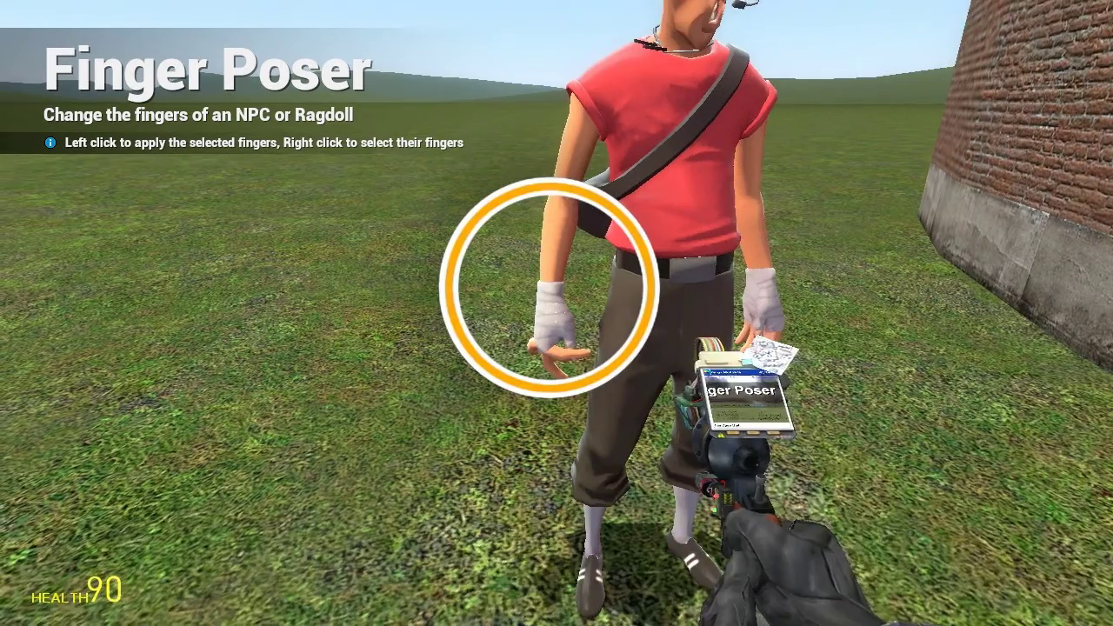
pyautogui.press('c')
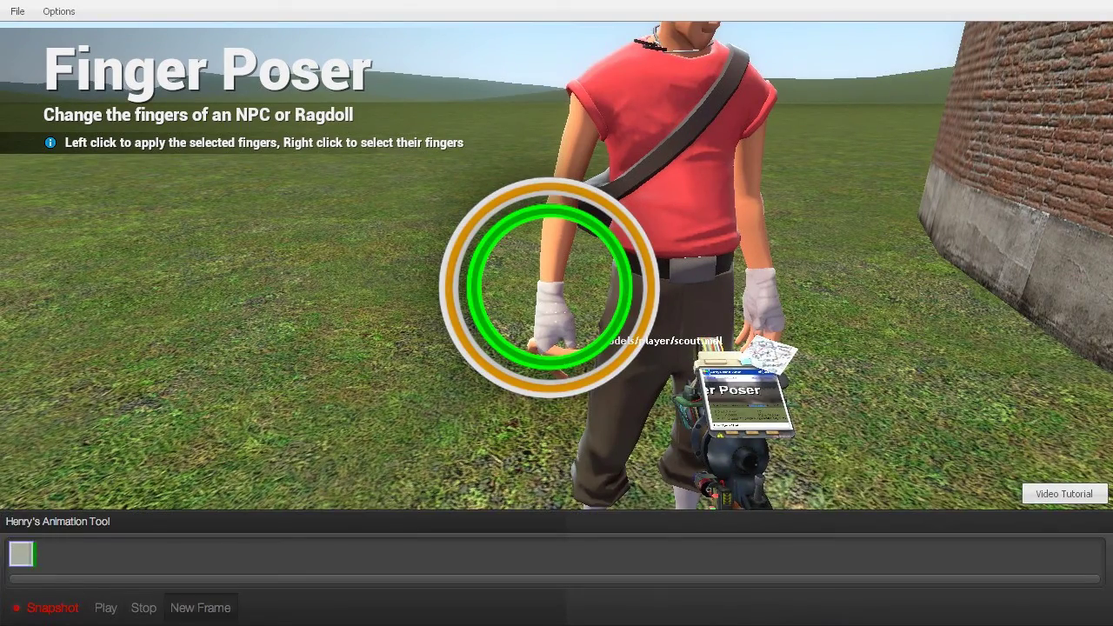
# Step: Pose the Scout's right index finger, thumb and middle finger with the Finger Poser by adjusting their joints
pyautogui.press('c')
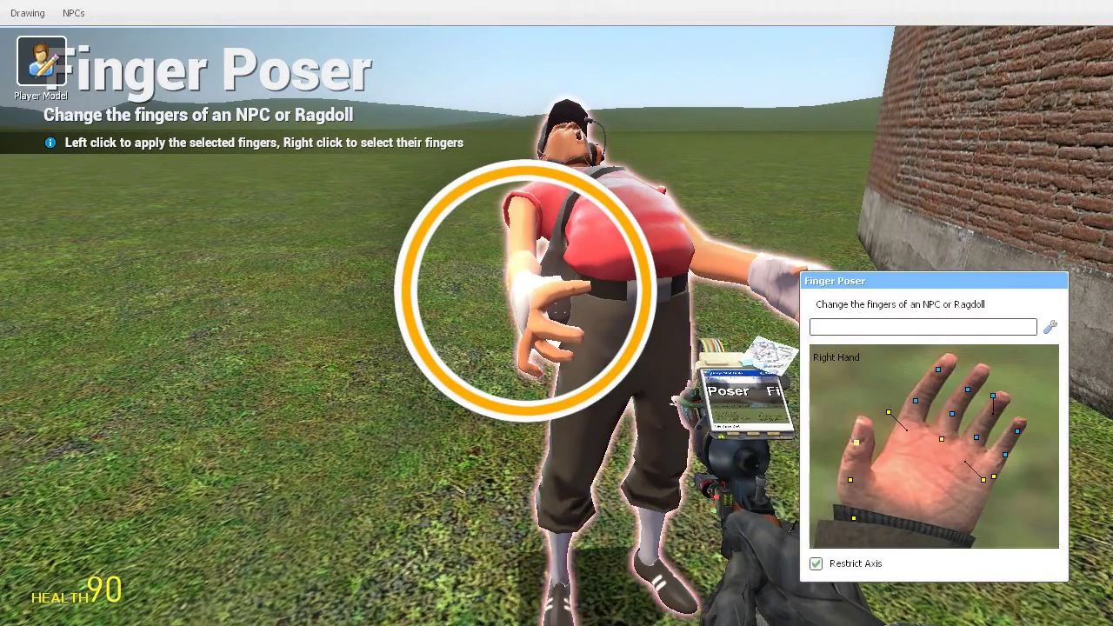
pyautogui.moveTo(888, 412); pyautogui.dragTo(925, 449)
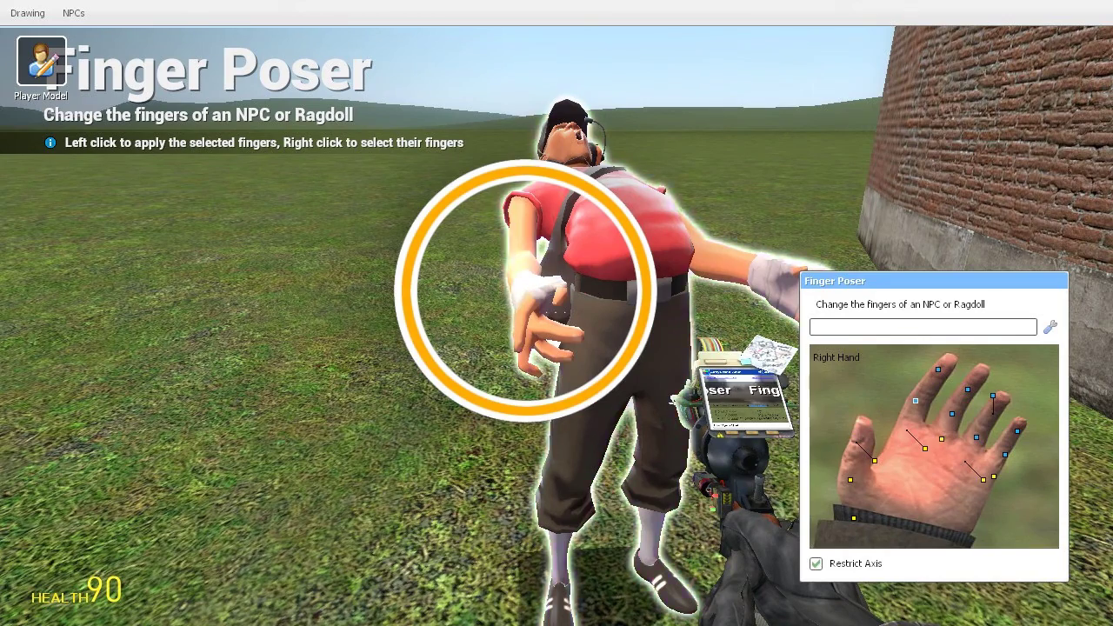
pyautogui.moveTo(915, 401); pyautogui.dragTo(915, 382)
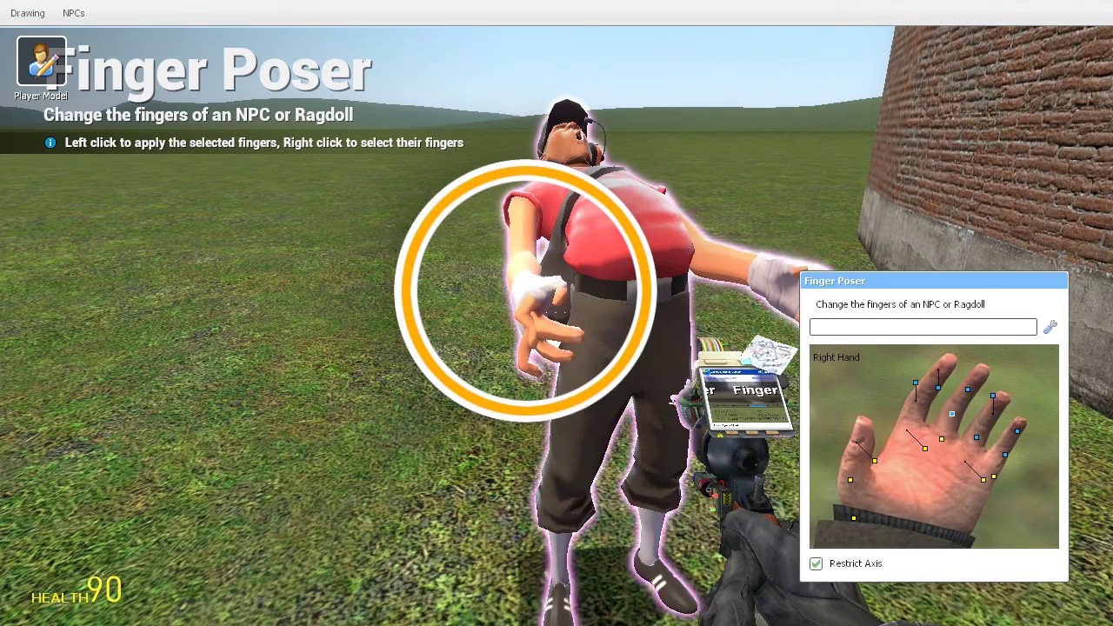
pyautogui.press('c')
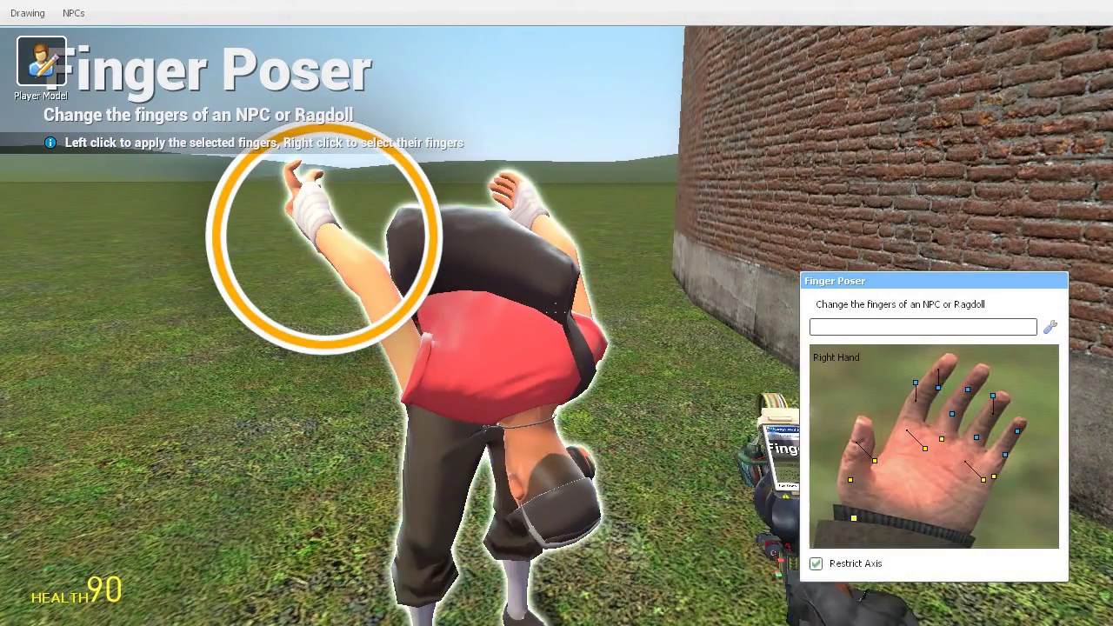
pyautogui.moveTo(850, 480); pyautogui.dragTo(868, 488)
pyautogui.moveTo(941, 439); pyautogui.dragTo(975, 458)
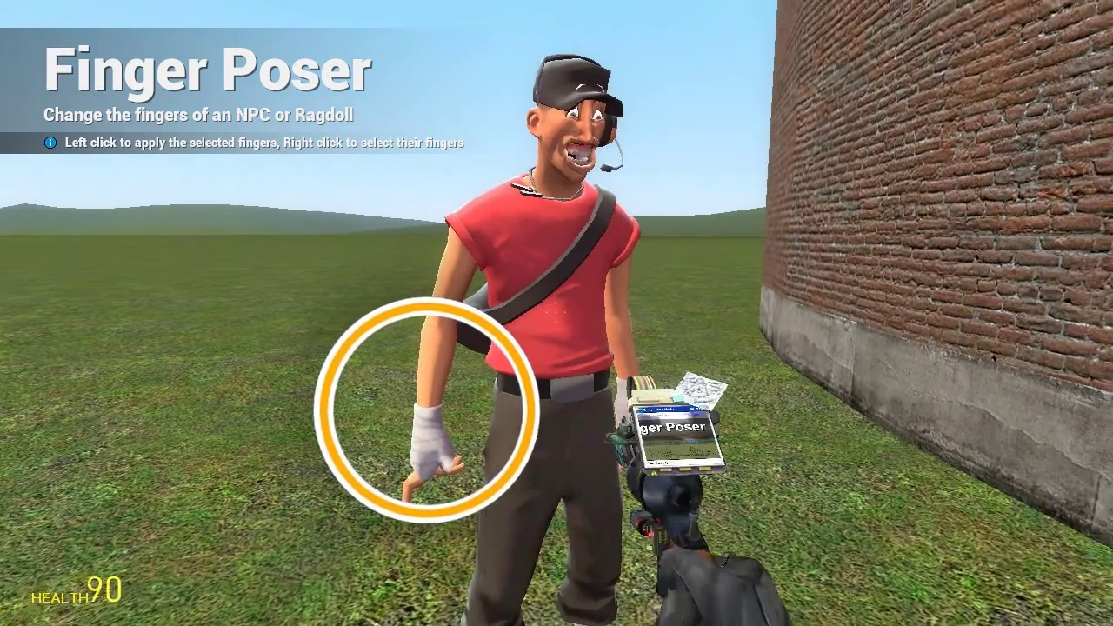
# Step: Play back the Scout's body and hand animation and examine the motion from several sides
pyautogui.press('c')
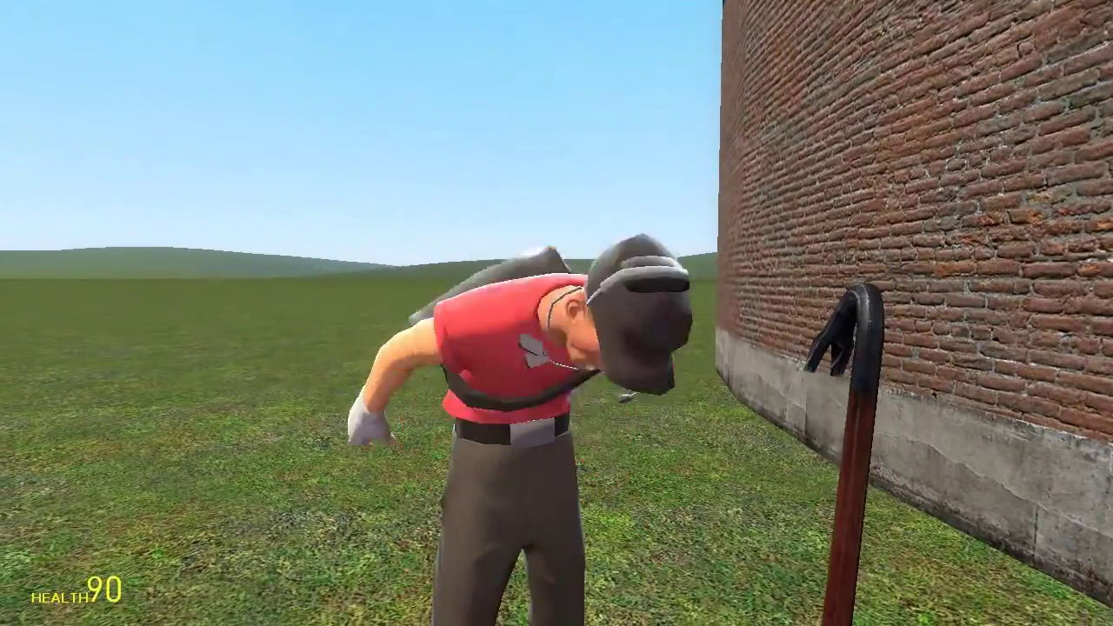
pyautogui.press('c')
pyautogui.press('c')
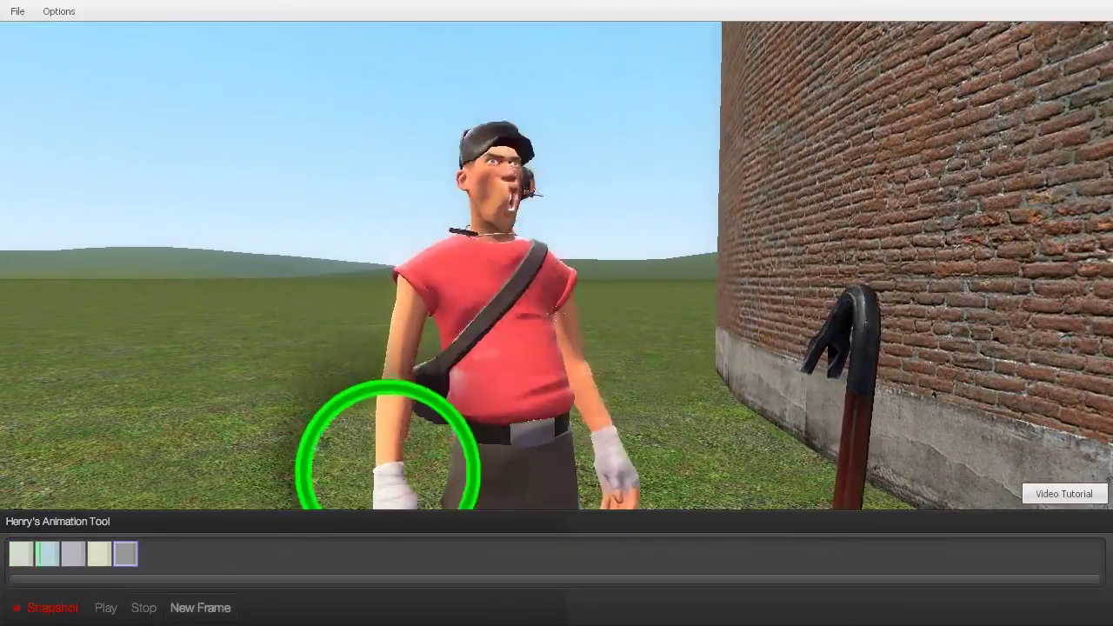
pyautogui.press('c')
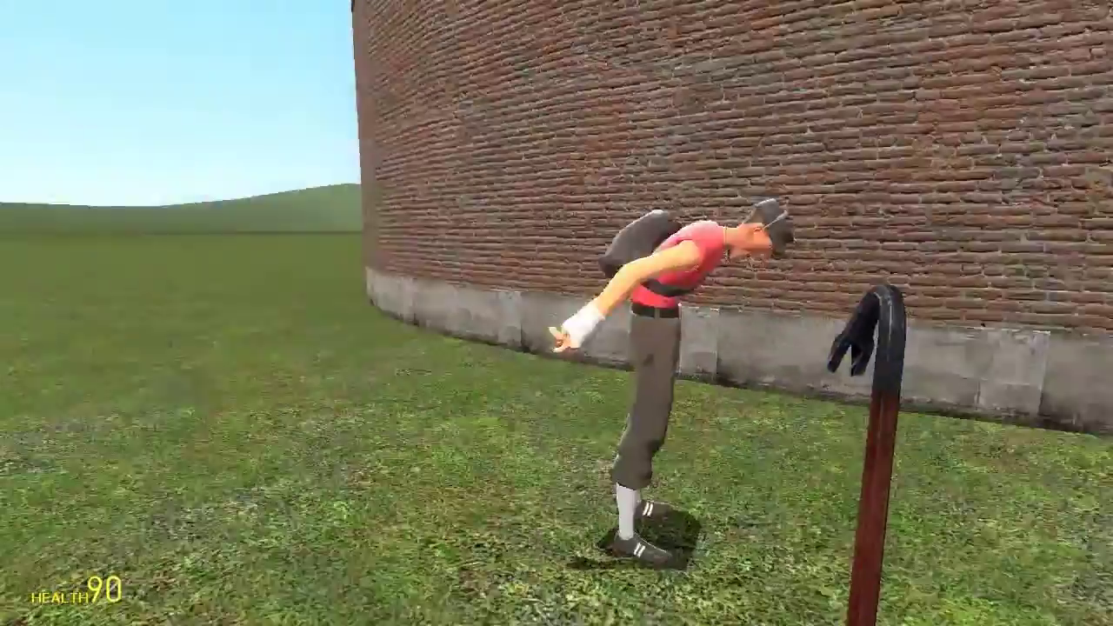
pyautogui.press('w')
pyautogui.press('d')
pyautogui.press('s')
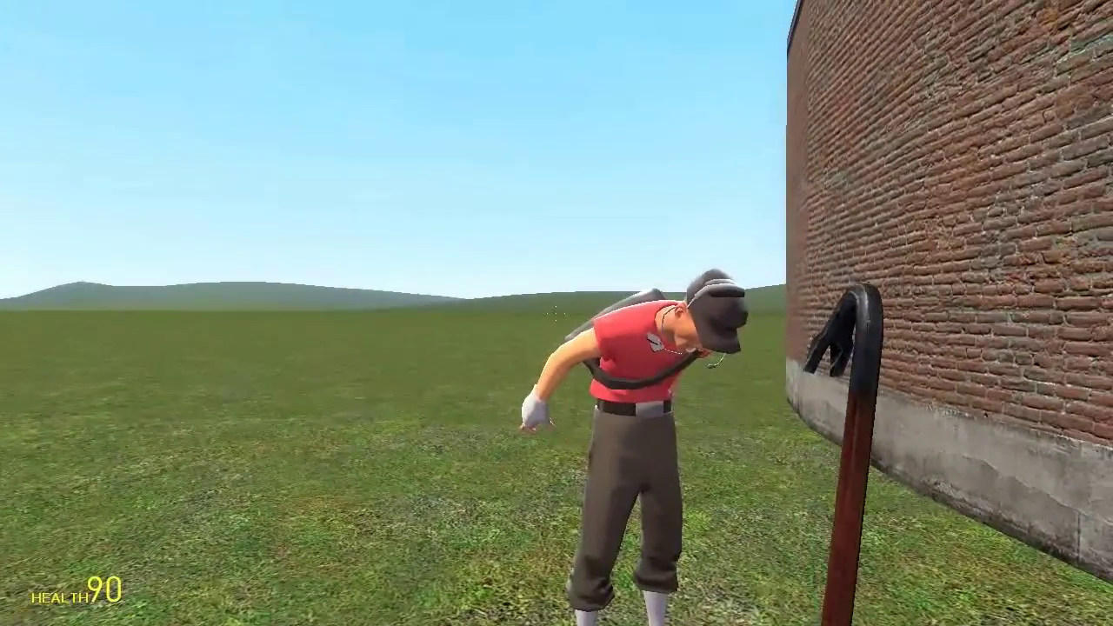
pyautogui.press('a')
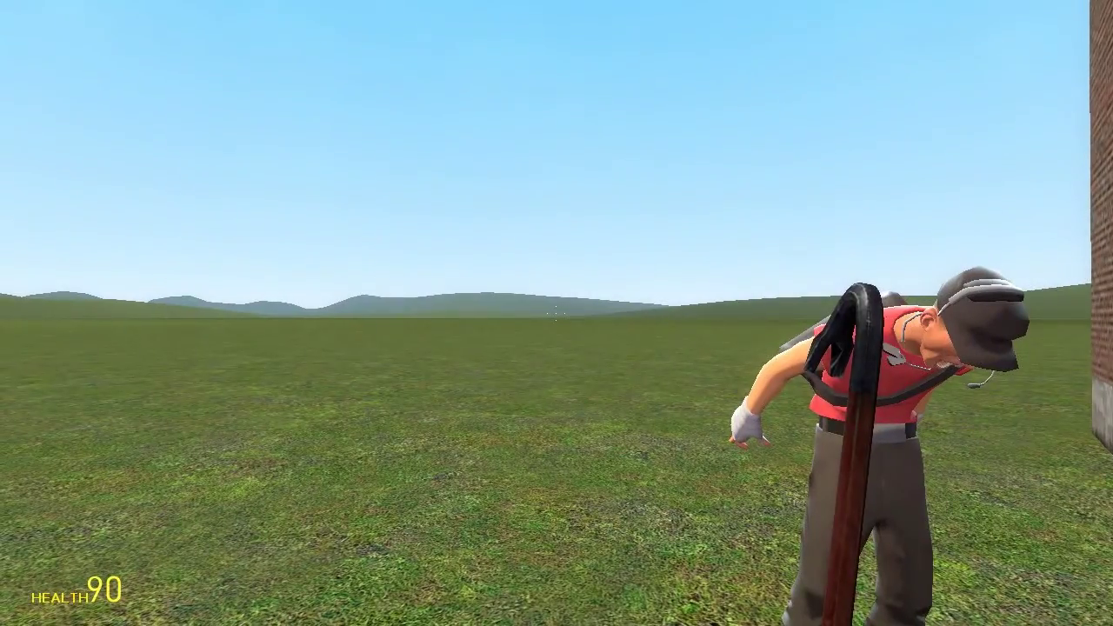
# Step: Save the five-frame Scout body animation as a HAT project and return to the scene
pyautogui.press('c')
pyautogui.click(17, 11)
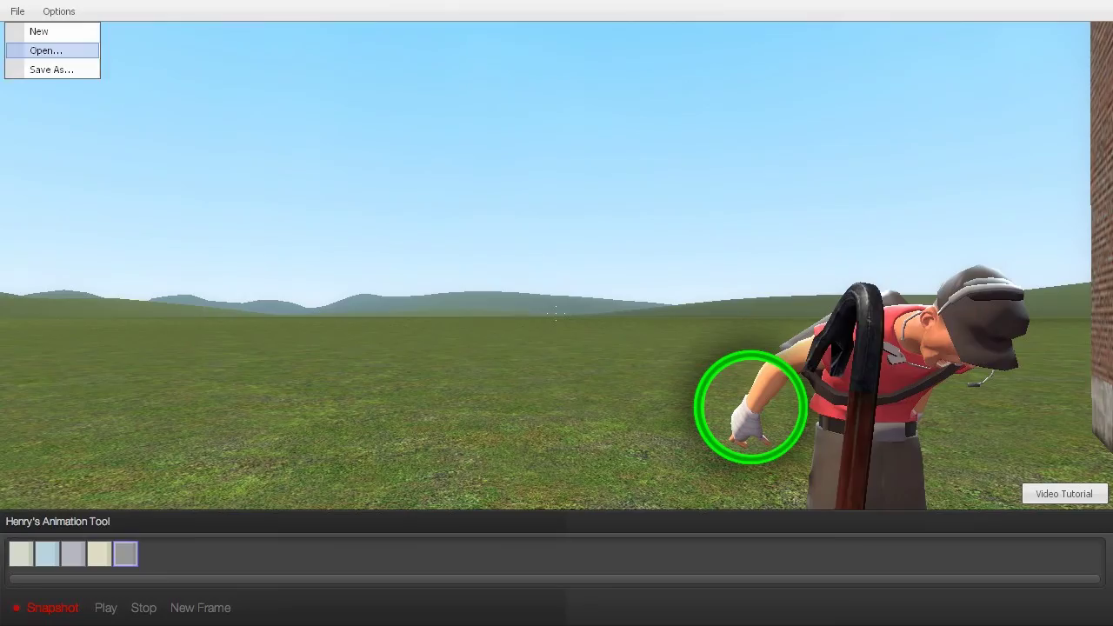
pyautogui.click(51, 70)
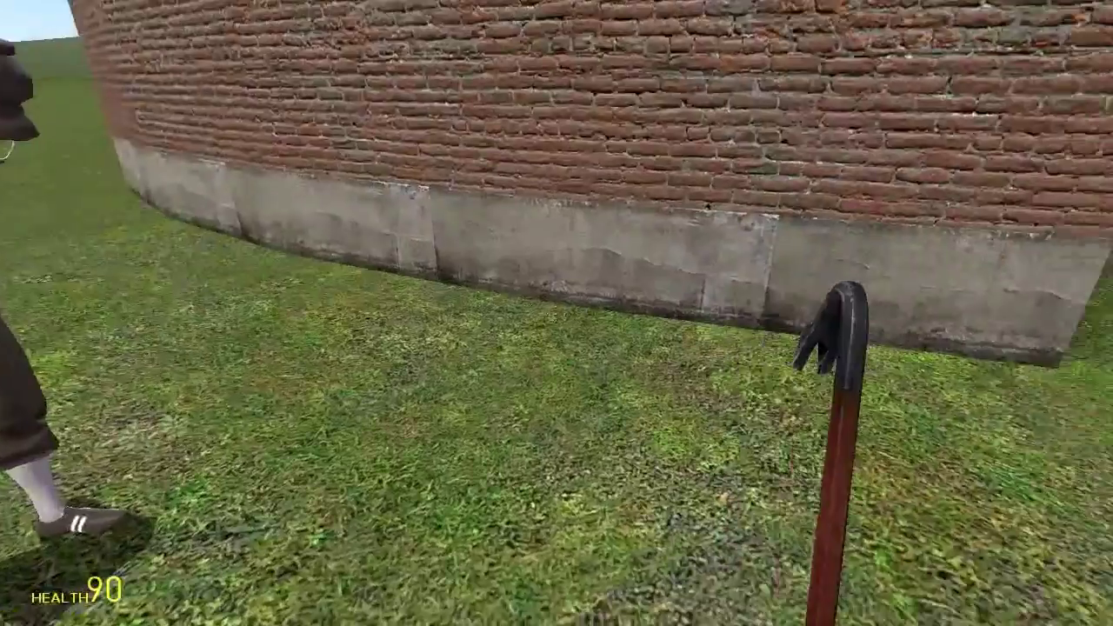
pyautogui.press('s')
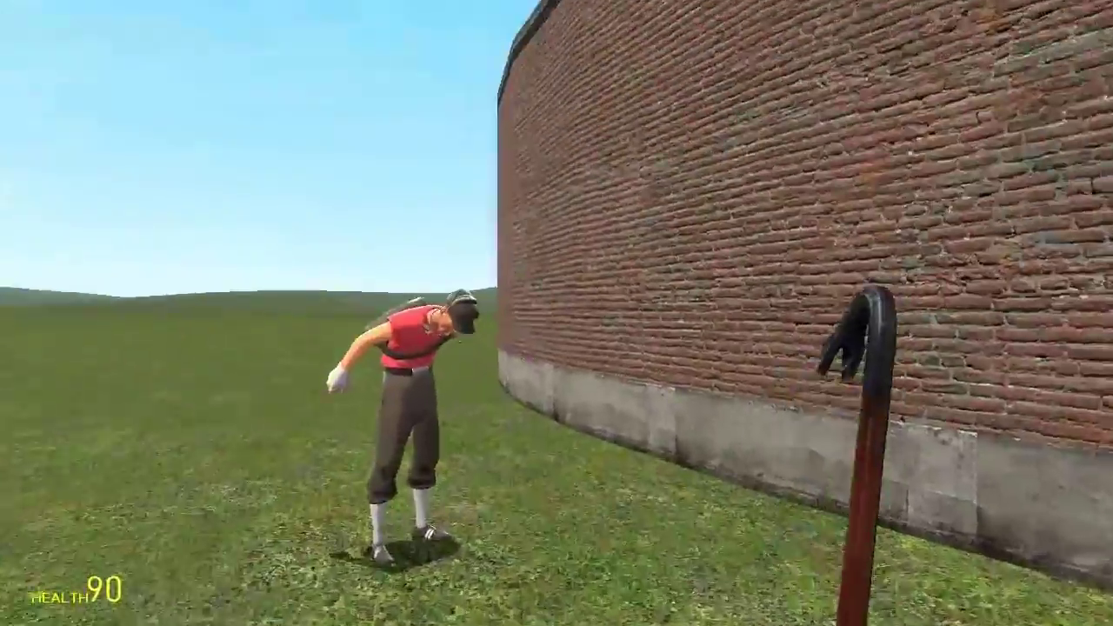
pyautogui.press('w')
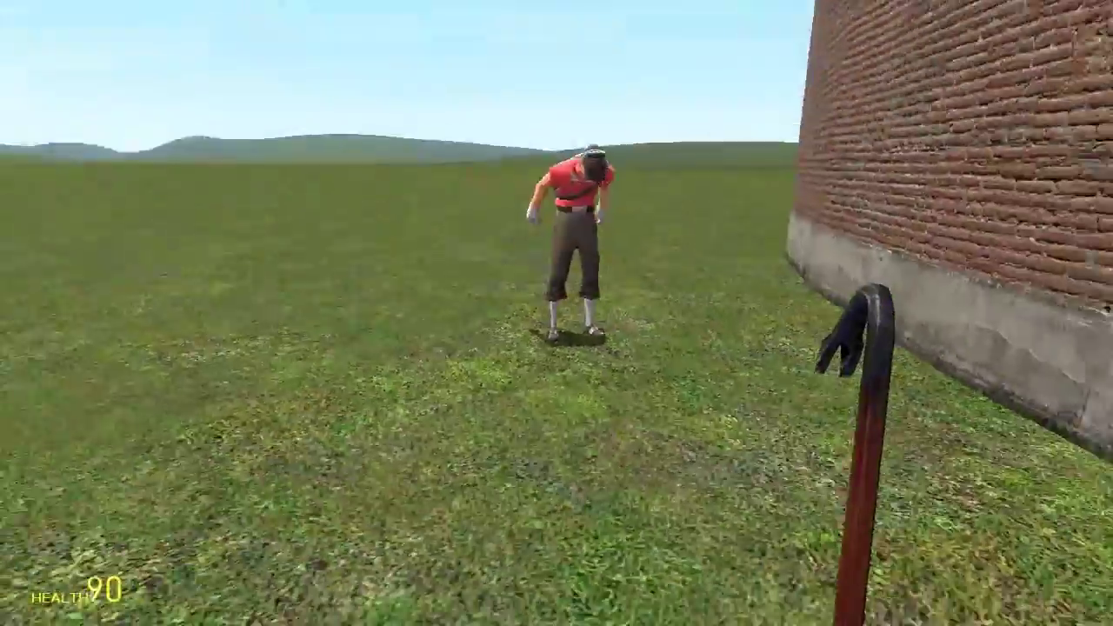
# Step: Spawn a RED (standard) Sniper ragdoll from the Team Fortress 2 characters on the grass beside the brick wall
pyautogui.press('q')
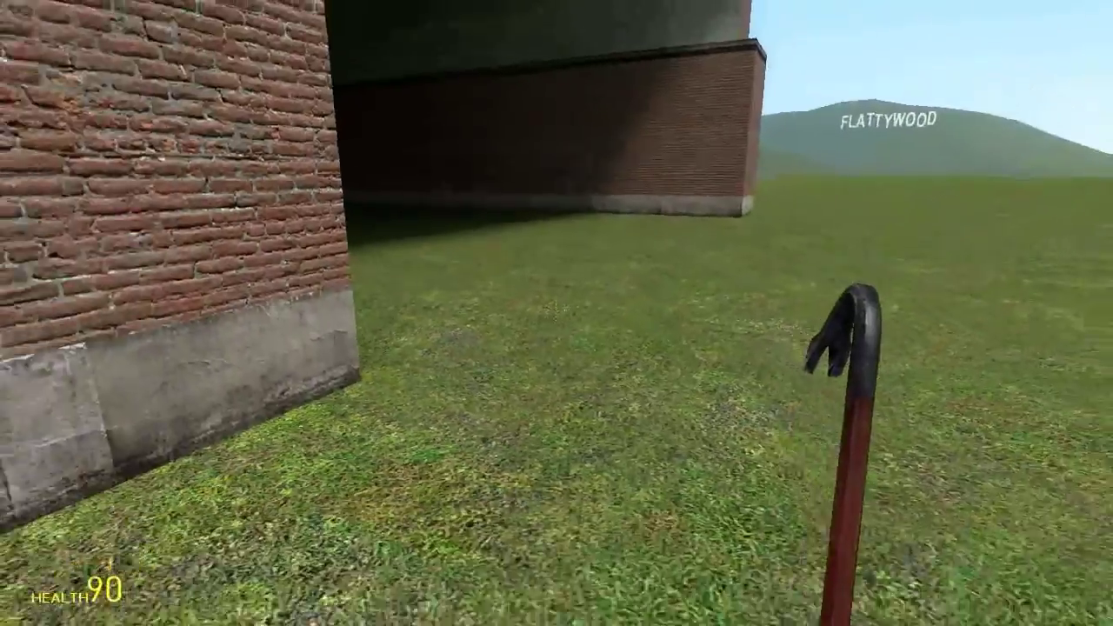
pyautogui.press('q')
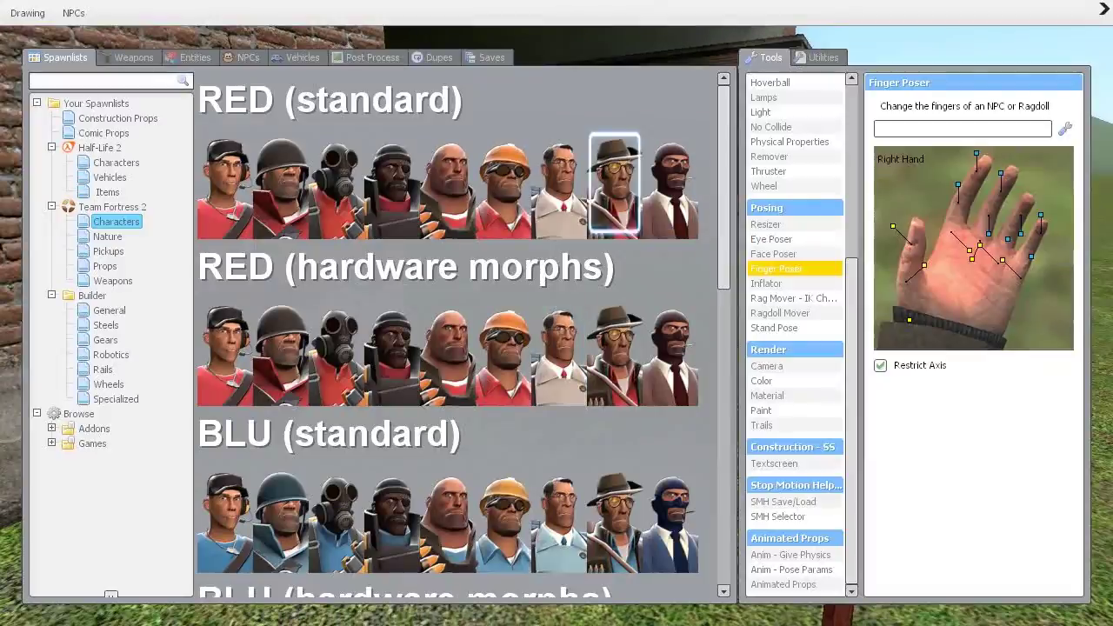
pyautogui.click(615, 183)
pyautogui.press('q')
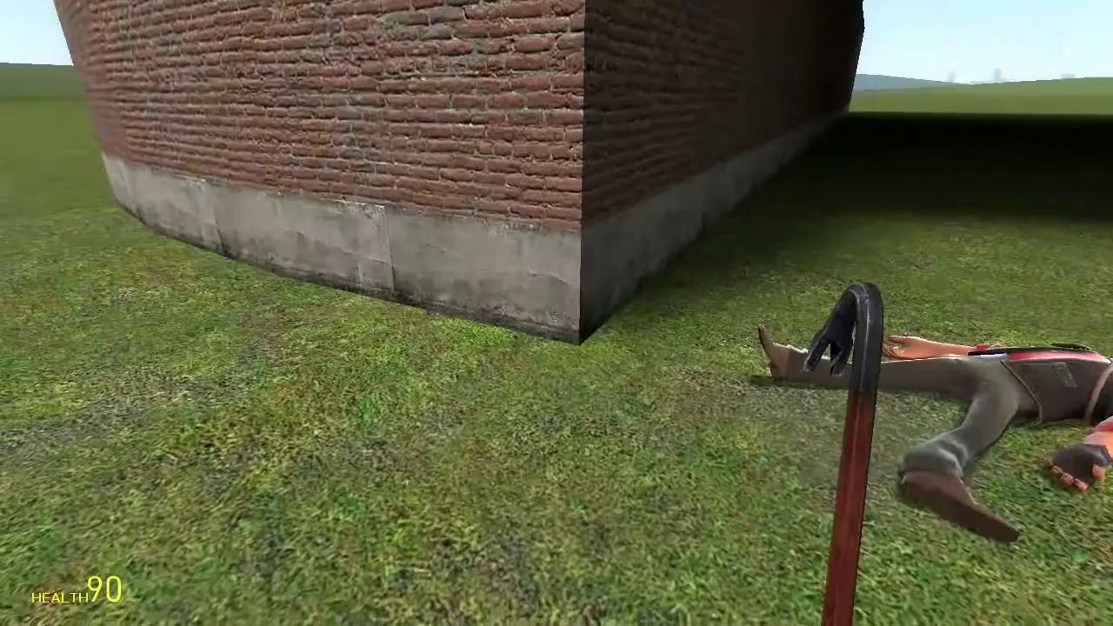
# Step: Switch the active tool from Finger Poser to Ragdoll Mover and return to the standing Scout
pyautogui.scroll(-1, 557, 313)
pyautogui.scroll(-3, 556, 313)
pyautogui.scroll(1, 556, 313)
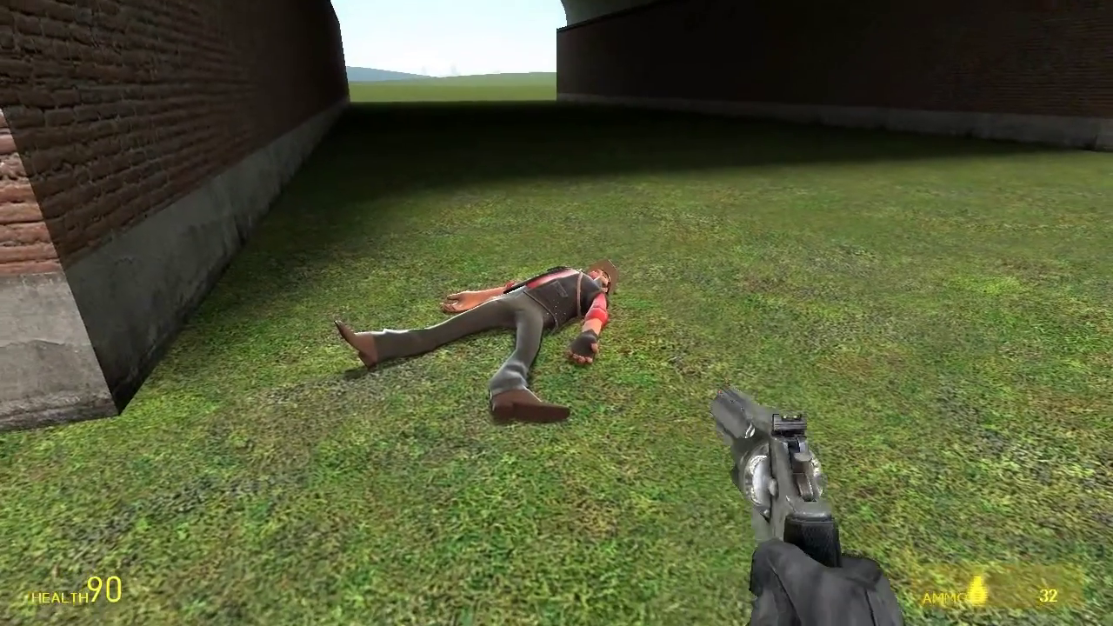
pyautogui.press('q')
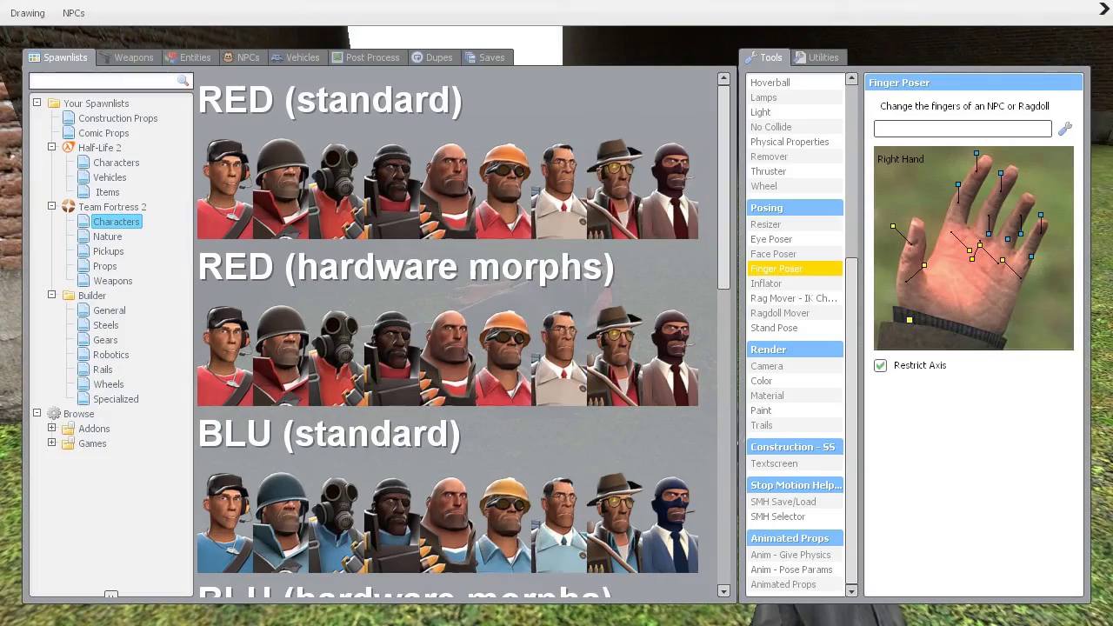
pyautogui.click(780, 313)
pyautogui.press('q')
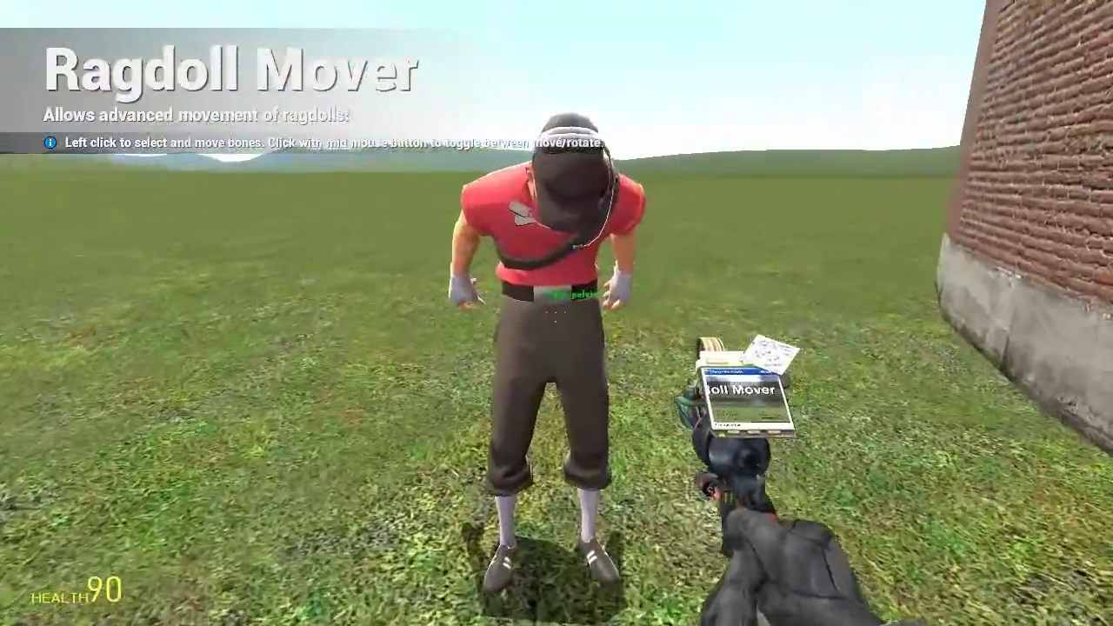
# Step: Add new frames to the end of the Scout's timeline in Henry's Animation Tool
pyautogui.press('c')
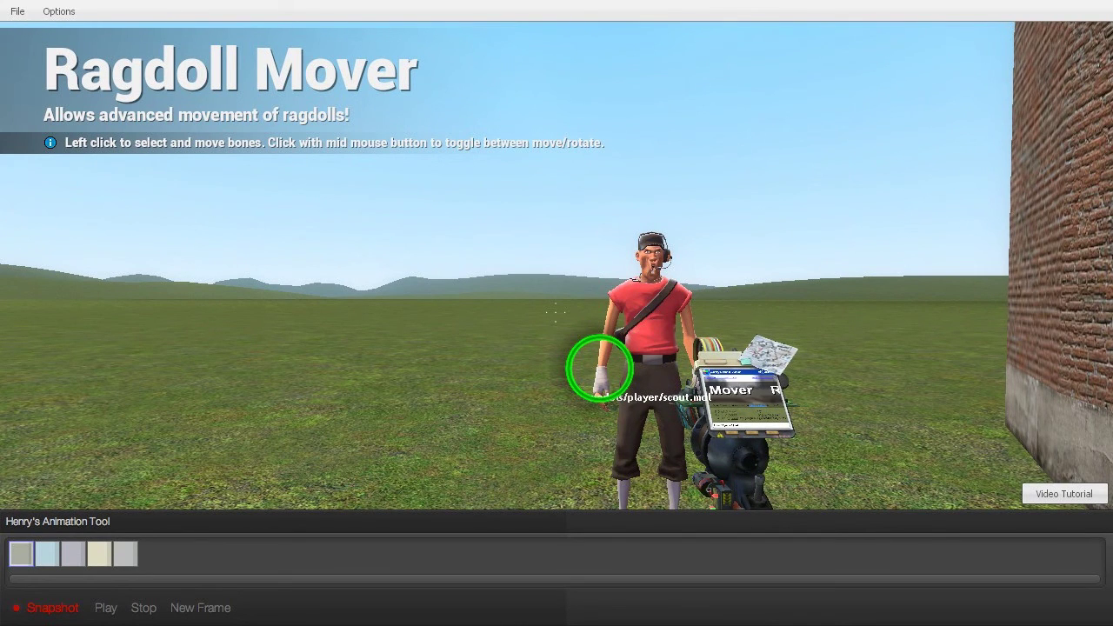
pyautogui.click(200, 608)
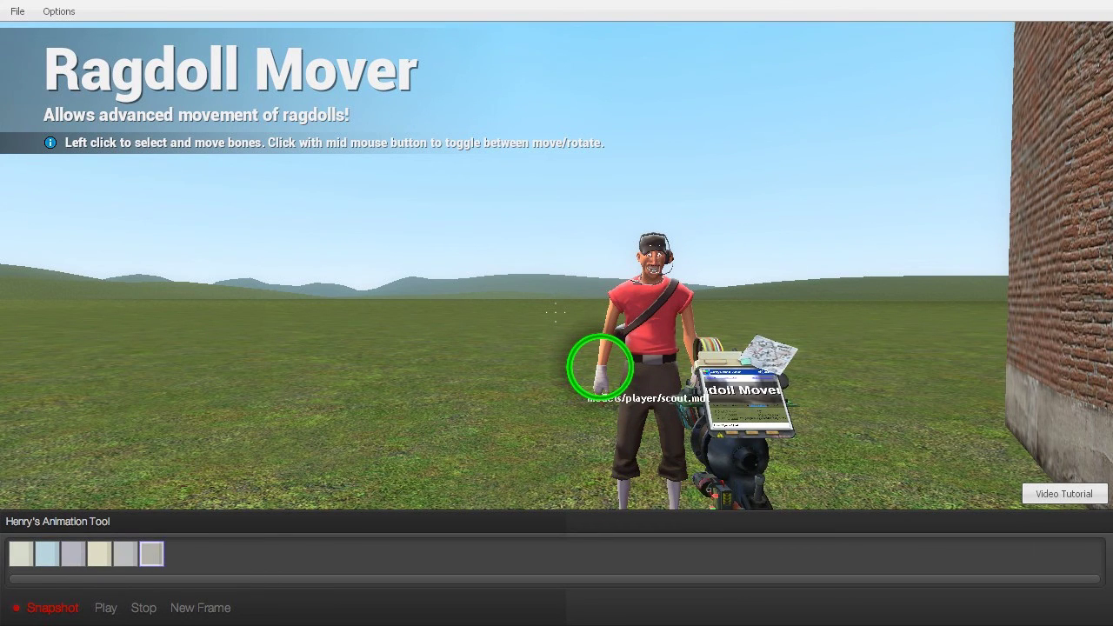
pyautogui.click(200, 608)
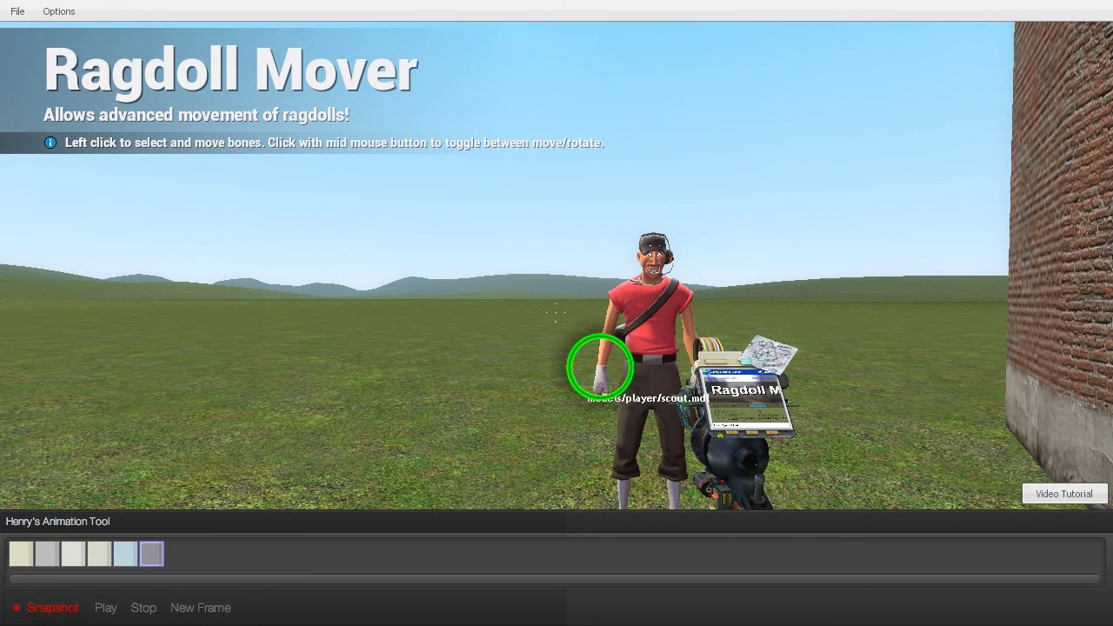
# Step: Shorten the third frame and reorder the Scout's timeline by moving several later frames to the start
pyautogui.moveTo(83, 554)
pyautogui.mouseDown()
pyautogui.moveTo(157, 553)
pyautogui.moveTo(101, 554)
pyautogui.mouseUp()
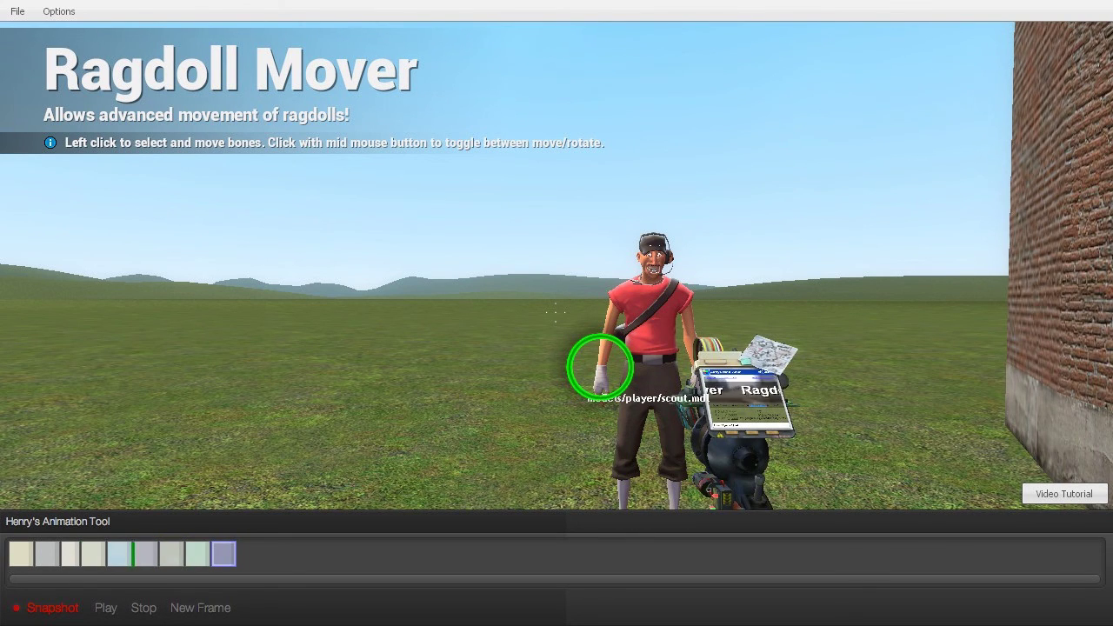
pyautogui.moveTo(198, 553); pyautogui.dragTo(16, 554)
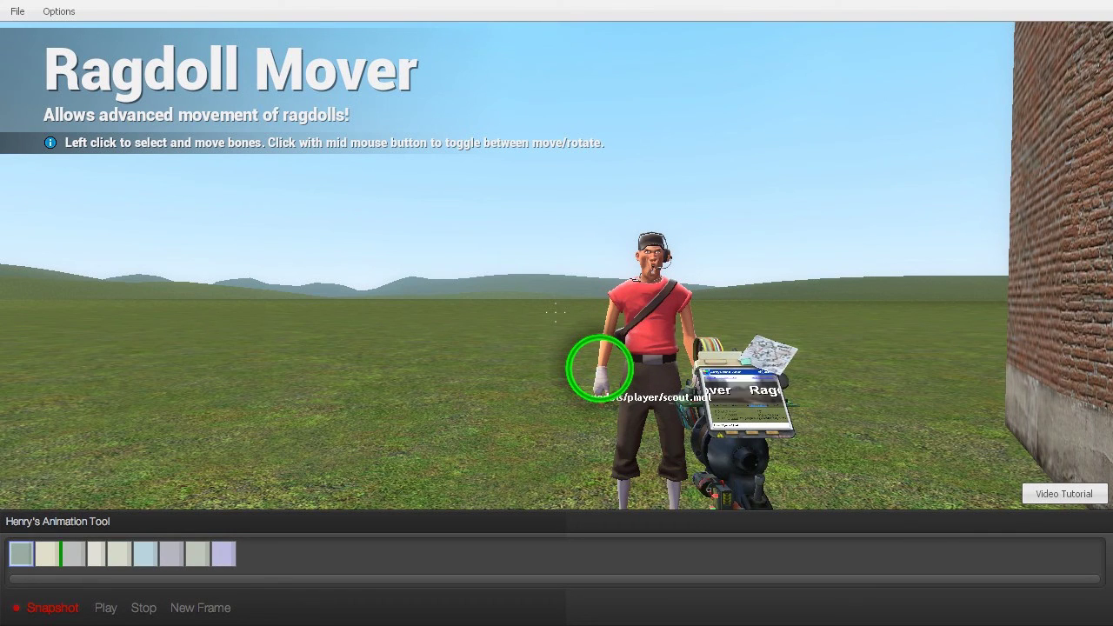
pyautogui.moveTo(223, 554); pyautogui.dragTo(16, 554)
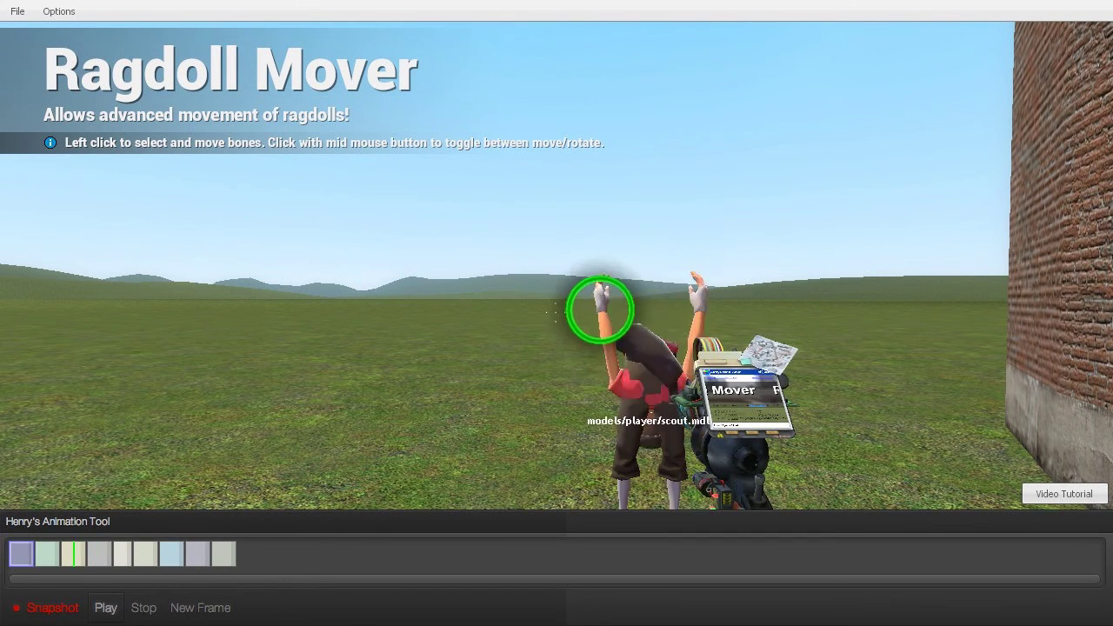
pyautogui.click(143, 607)
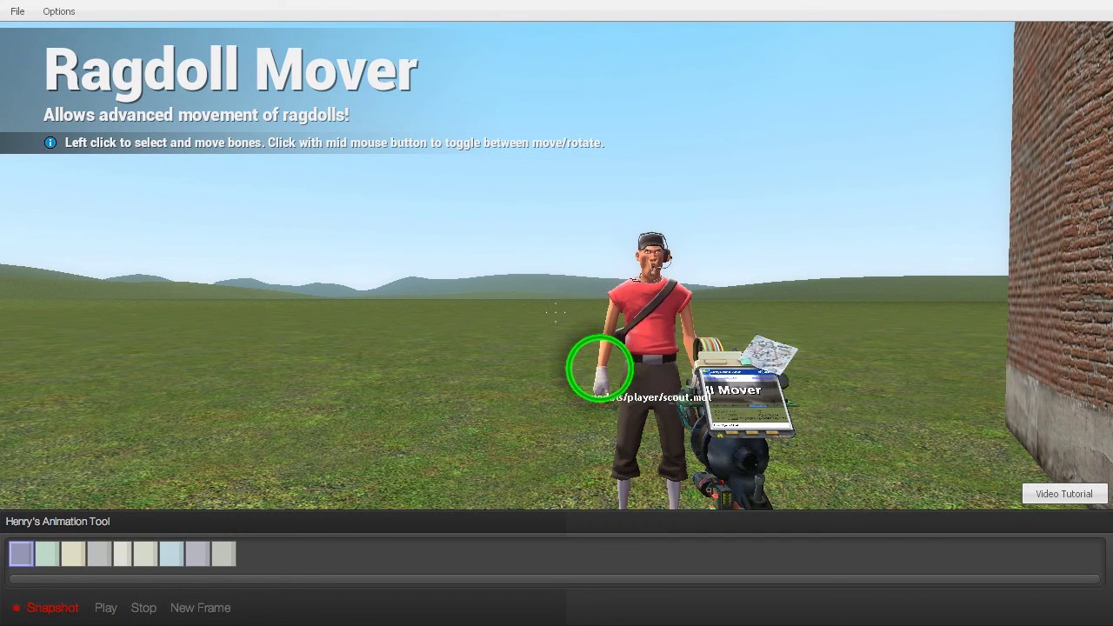
pyautogui.moveTo(171, 554); pyautogui.dragTo(15, 553)
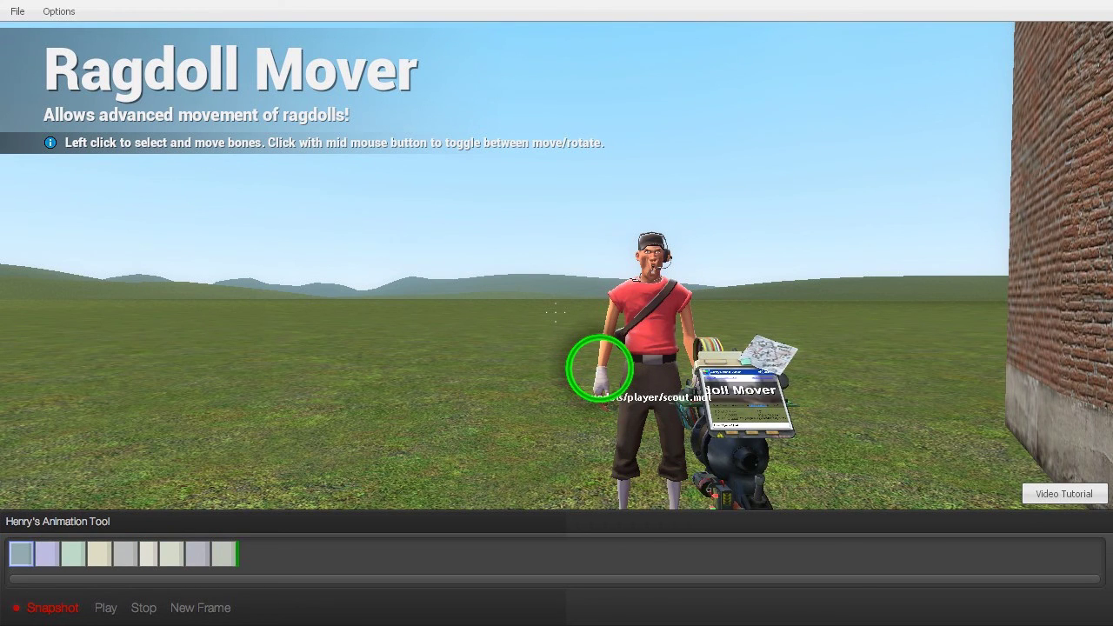
pyautogui.moveTo(197, 553); pyautogui.dragTo(15, 554)
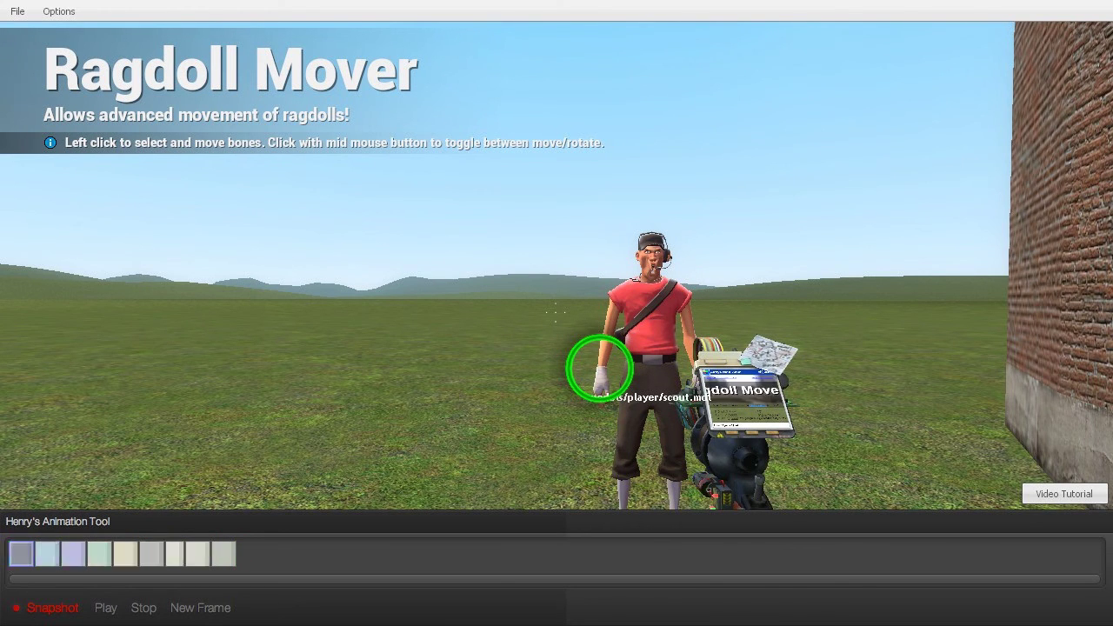
# Step: Examine the Scout's face and standing pose from different distances, checking the animation timeline in between
pyautogui.press('c')
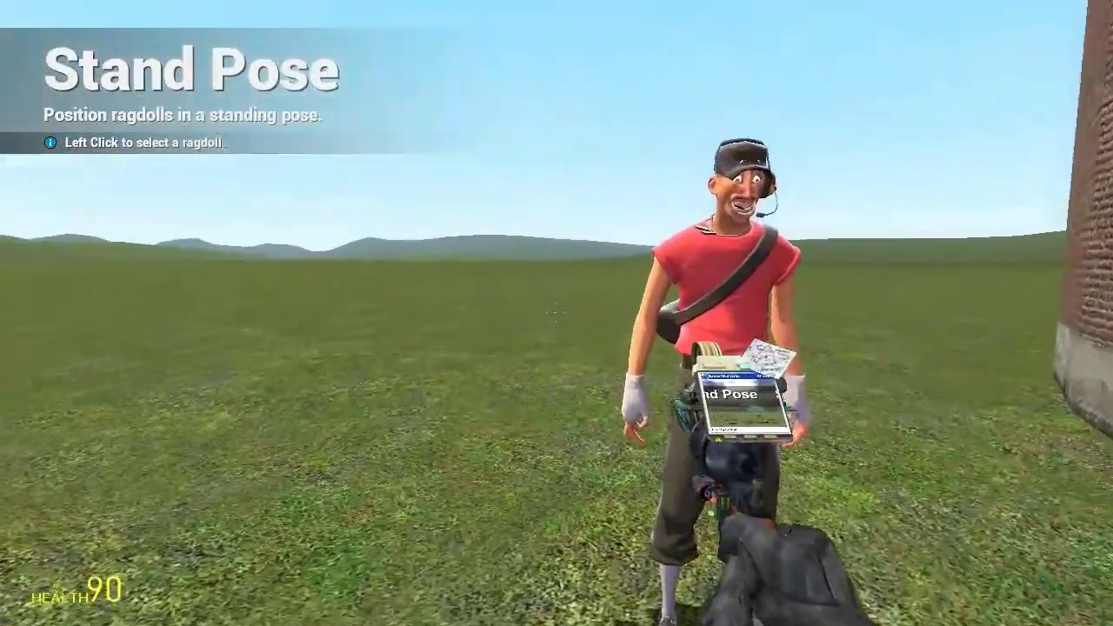
pyautogui.press('c')
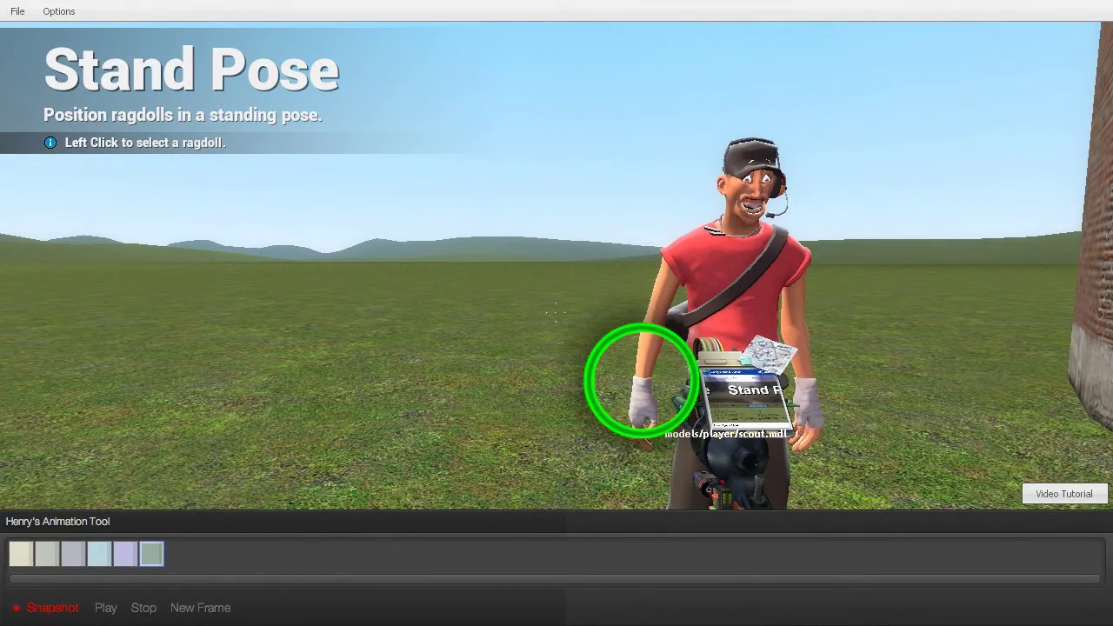
pyautogui.press('c')
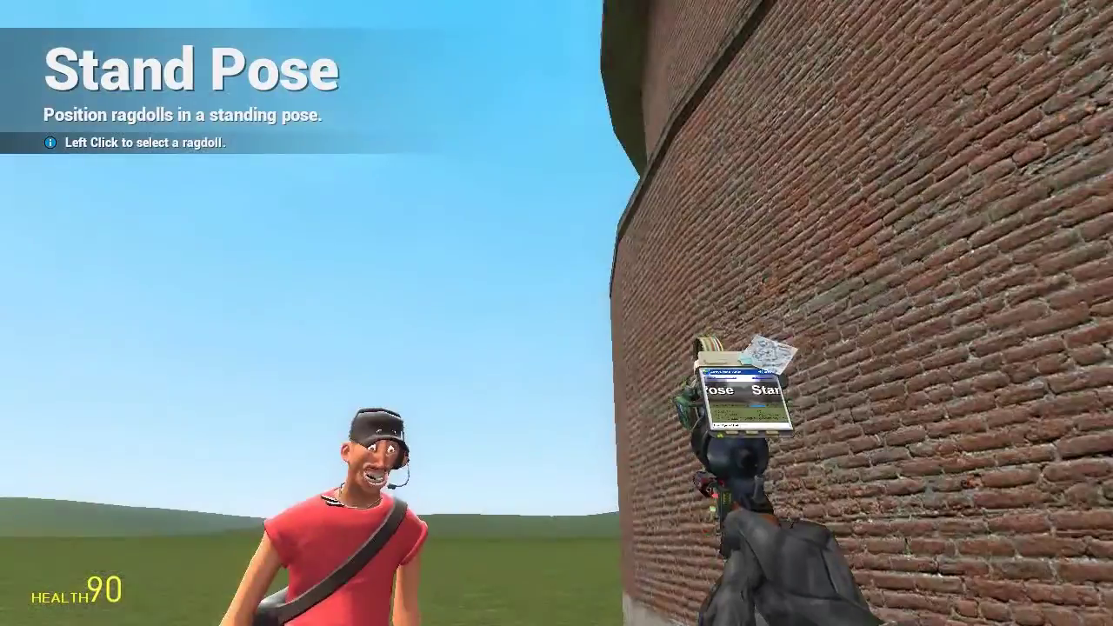
pyautogui.press('w')
pyautogui.press('s')
pyautogui.press('c')
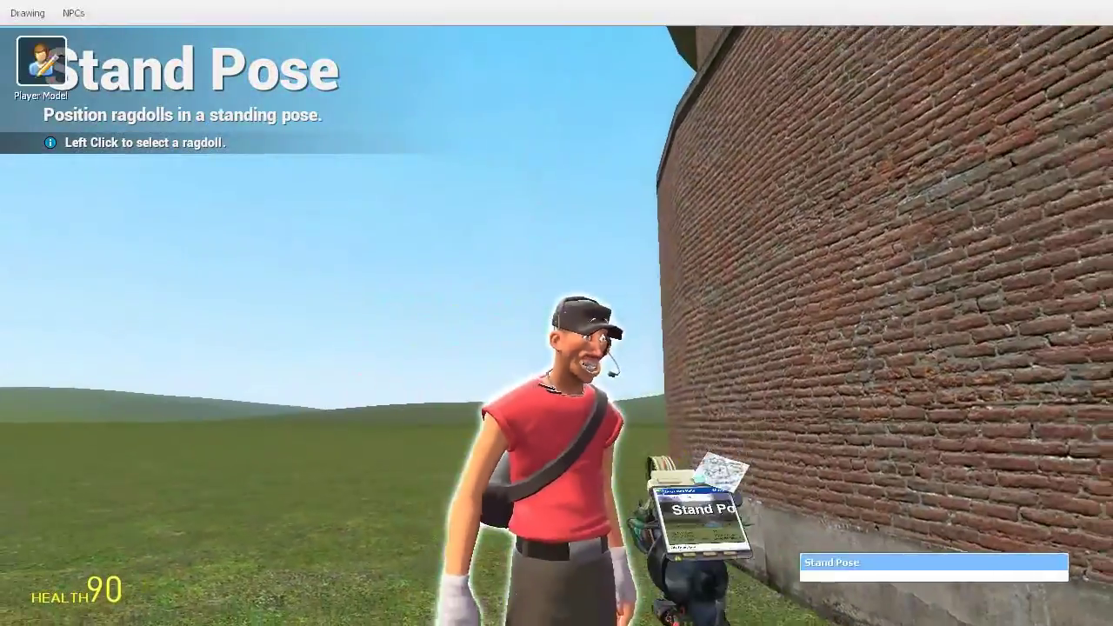
pyautogui.press('c')
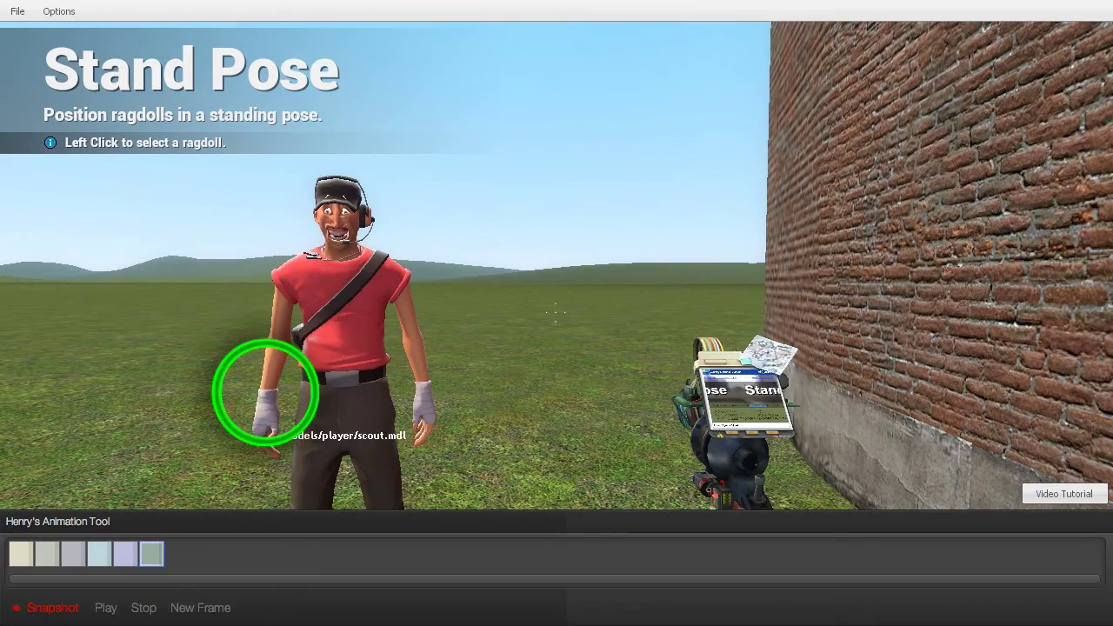
pyautogui.press('c')
pyautogui.press('w')
pyautogui.press('s')
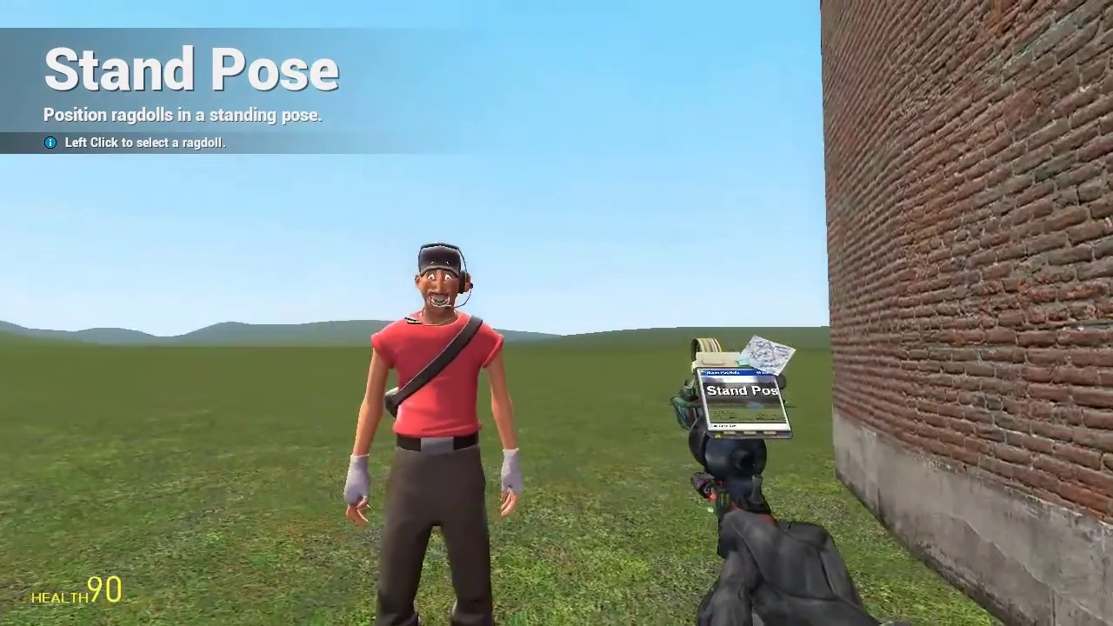
pyautogui.press('w')
pyautogui.press('s')
pyautogui.press('w')
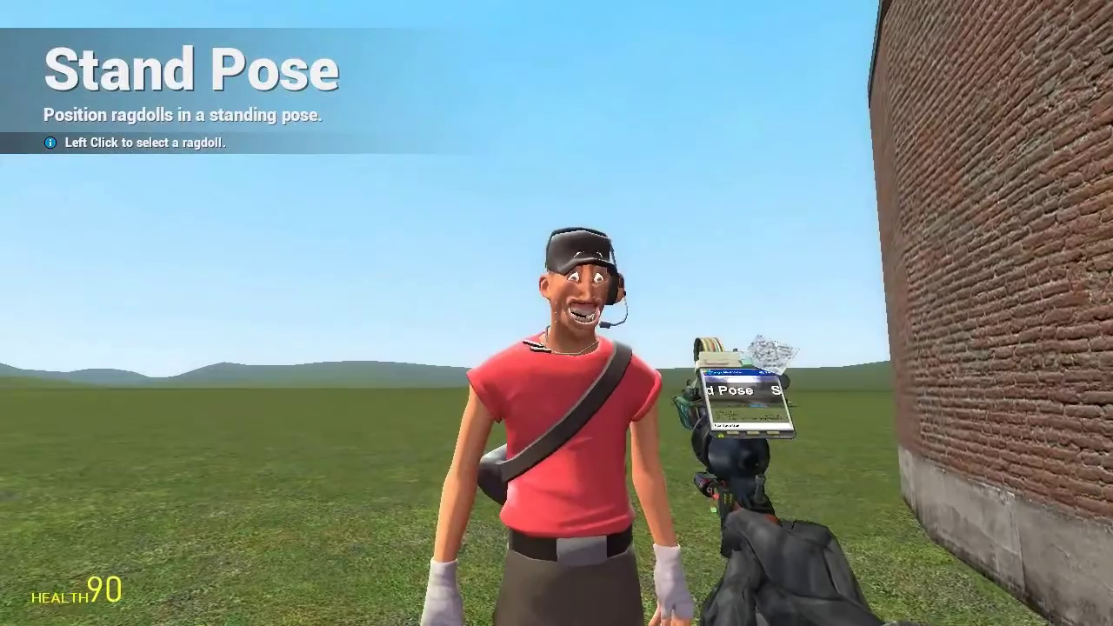
# Step: Switch to the camera and examine the Scout from the front and both sides without the weapon in view
pyautogui.press('2')
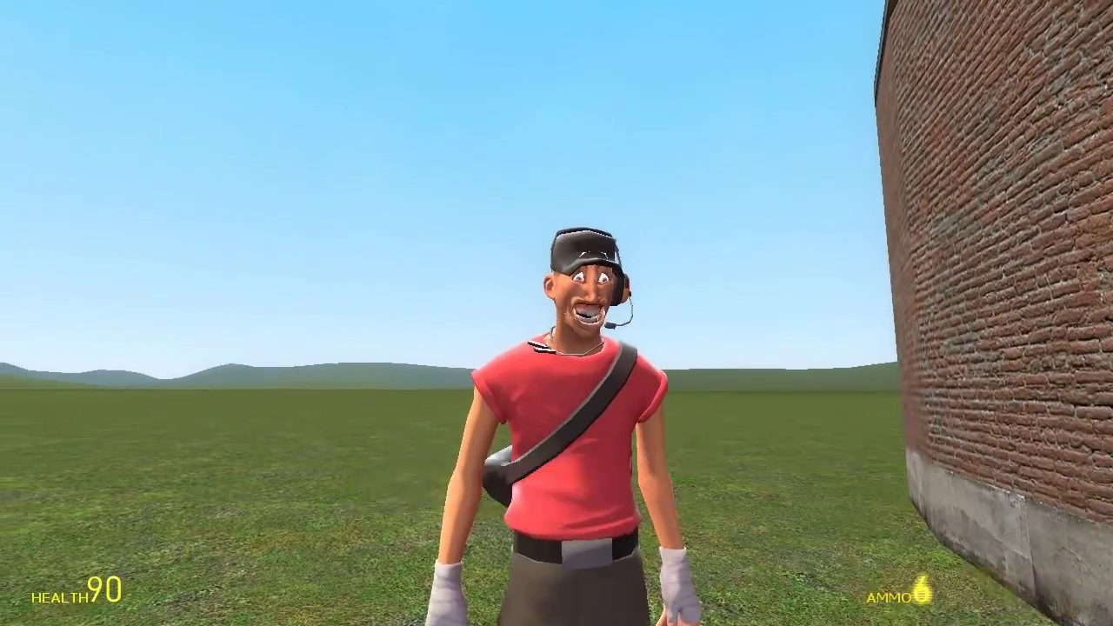
pyautogui.scroll(-1, 556, 313)
pyautogui.press('d')
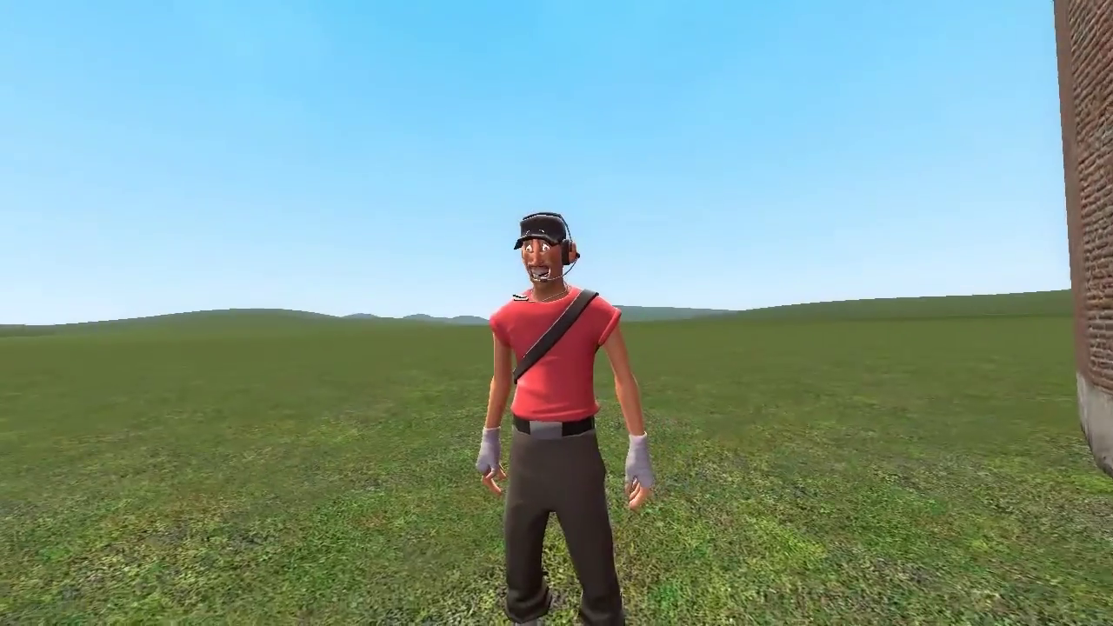
pyautogui.press('a')
pyautogui.press('d')
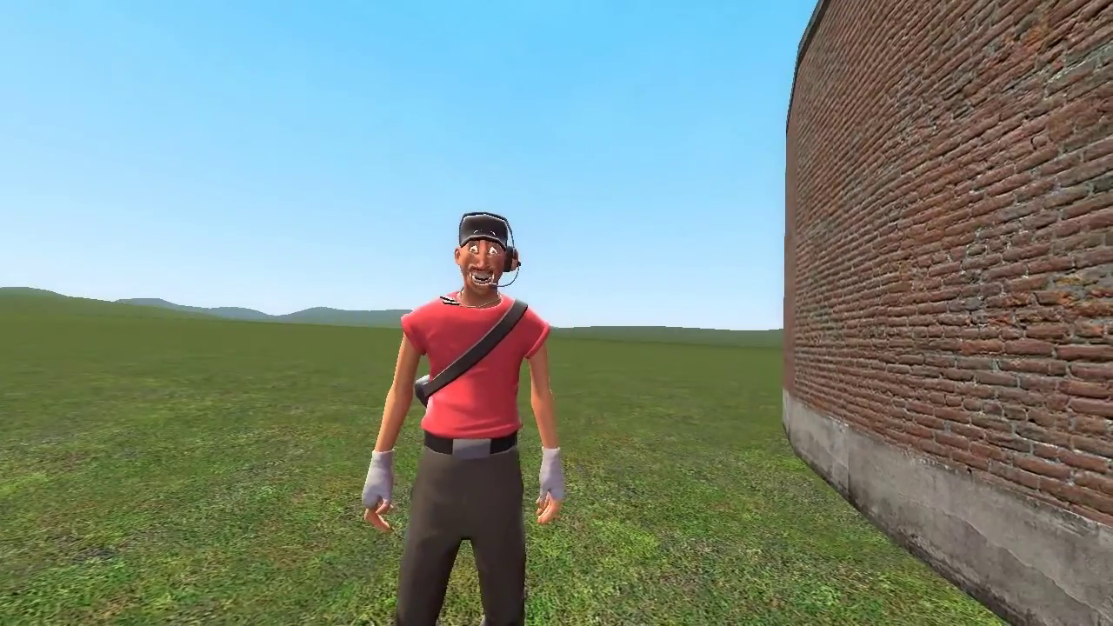
pyautogui.press('a')
pyautogui.press('d')
pyautogui.press('r')
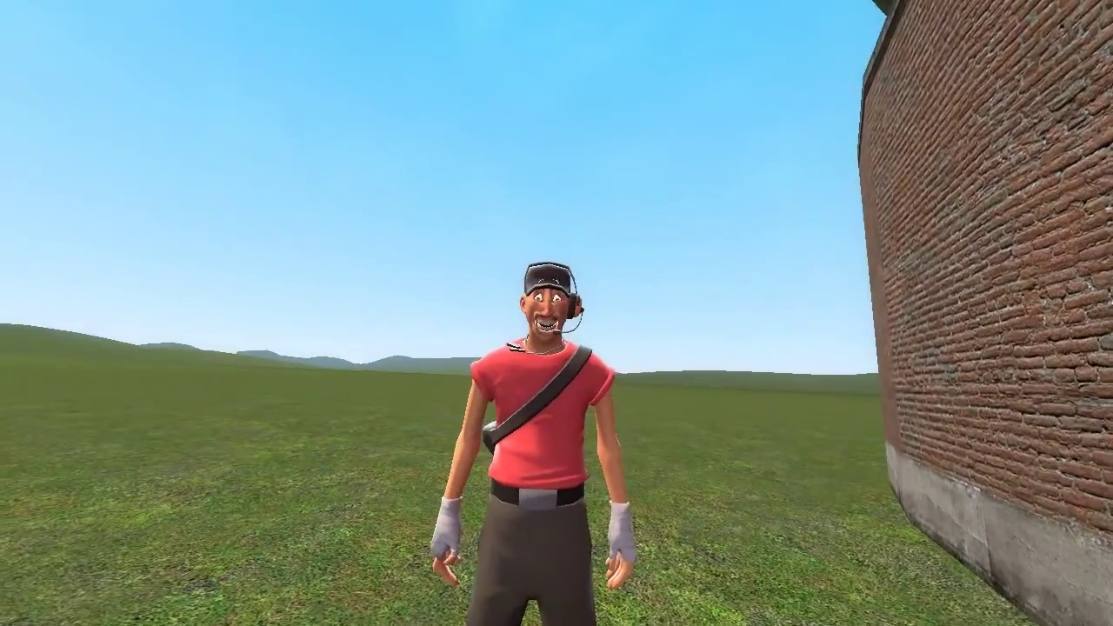
pyautogui.press('s')
pyautogui.press('w')
pyautogui.press('s')
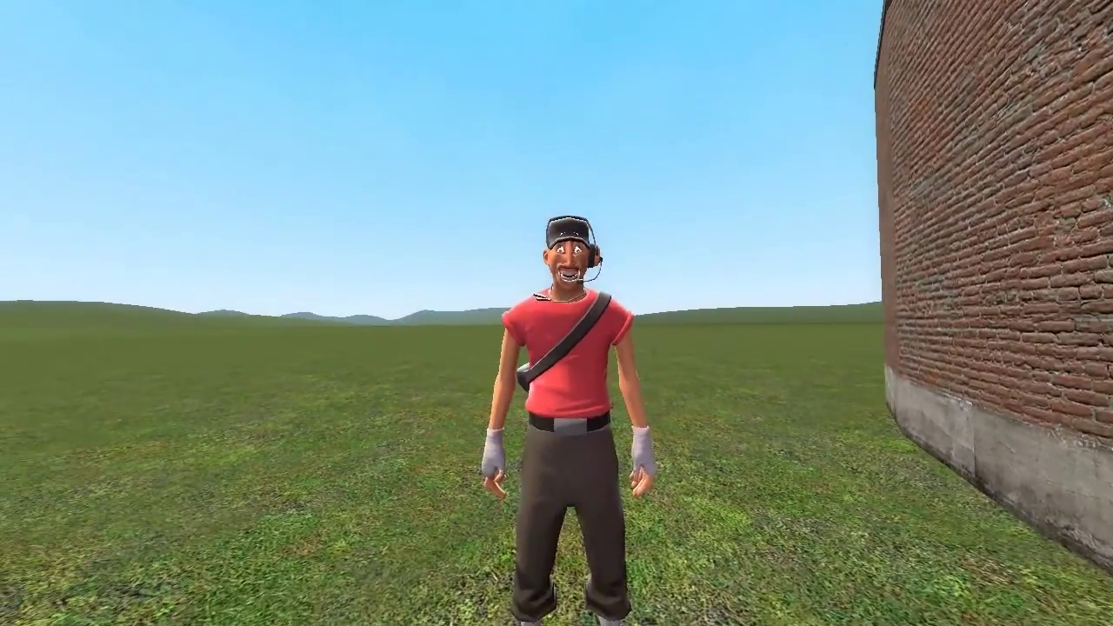
pyautogui.press('w')
pyautogui.press('d')
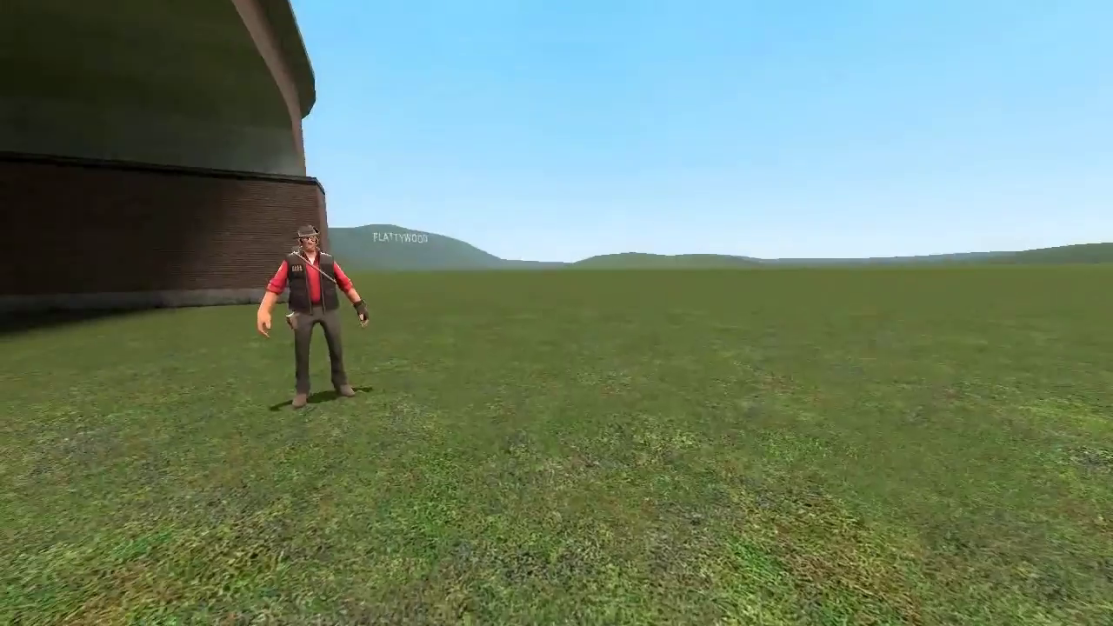
# Step: Move over to the standing Sniper ragdoll and equip the physics gun
pyautogui.press('w')
pyautogui.press('w')
pyautogui.press('a')
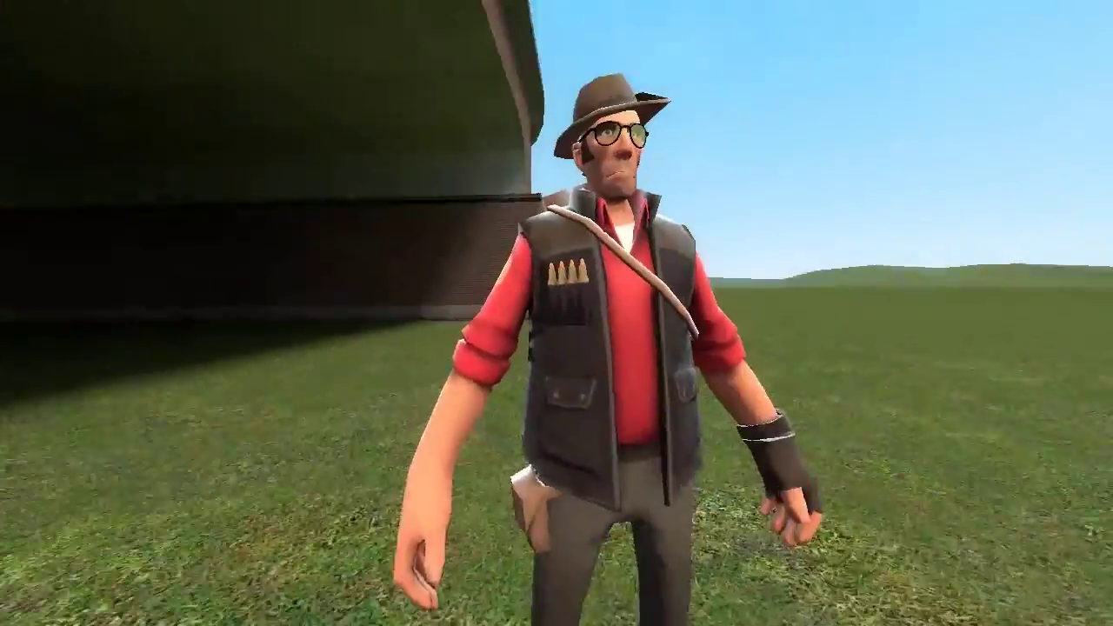
pyautogui.press('q')
pyautogui.scroll(-6, 557, 313)
pyautogui.press('s')
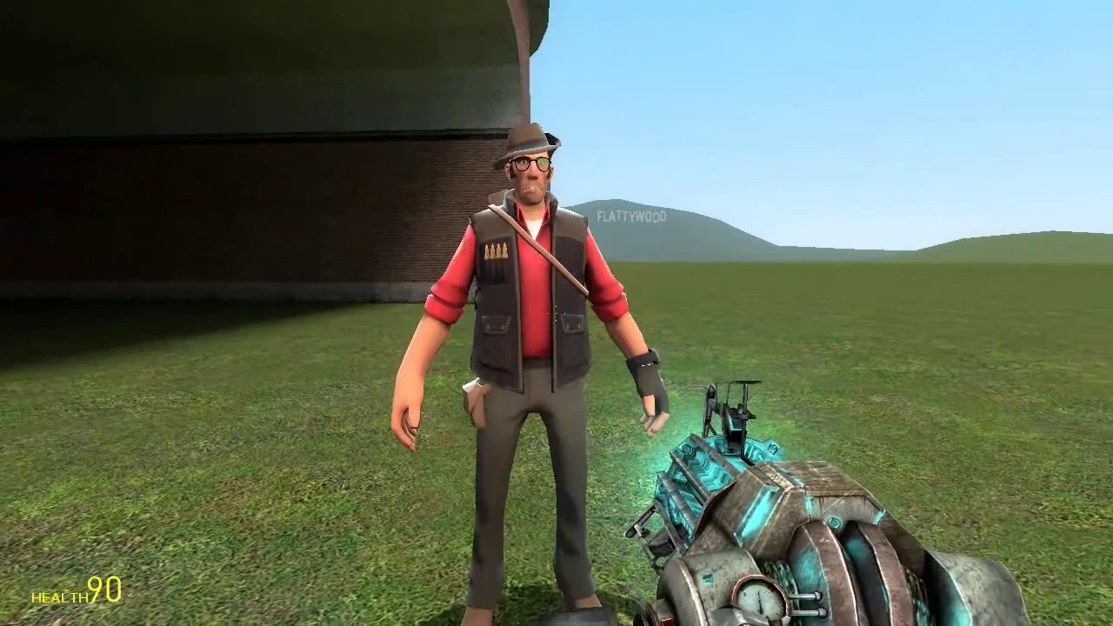
# Step: Select the Sniper ragdoll as the model to animate in Henry's Animation Tool
pyautogui.press('c')
pyautogui.press('c')
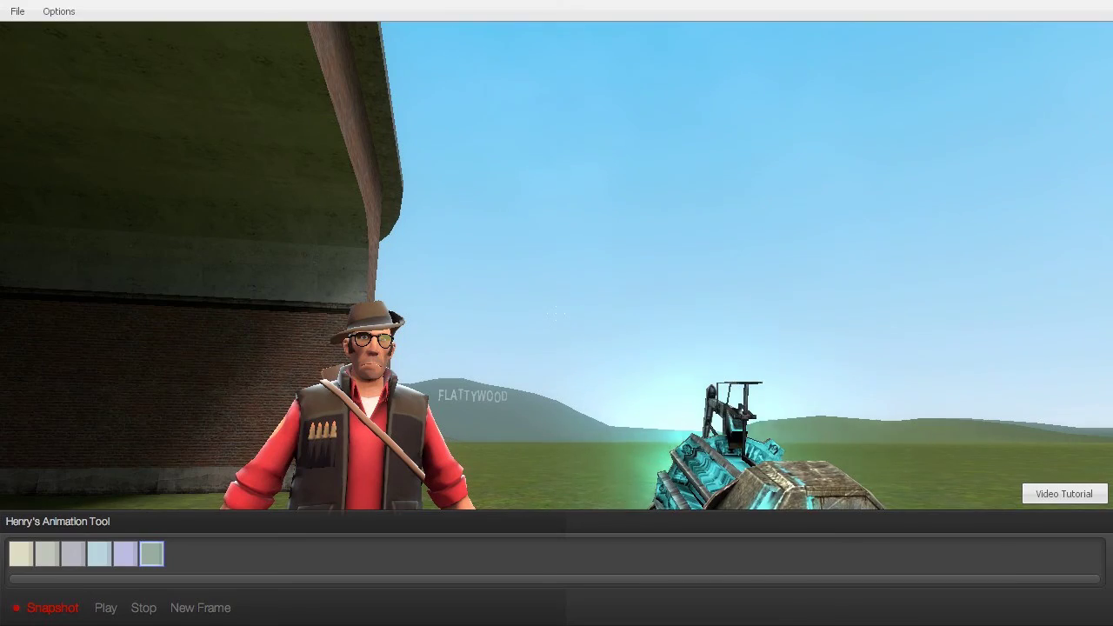
pyautogui.press('c')
pyautogui.press('c')
pyautogui.click(502, 374)
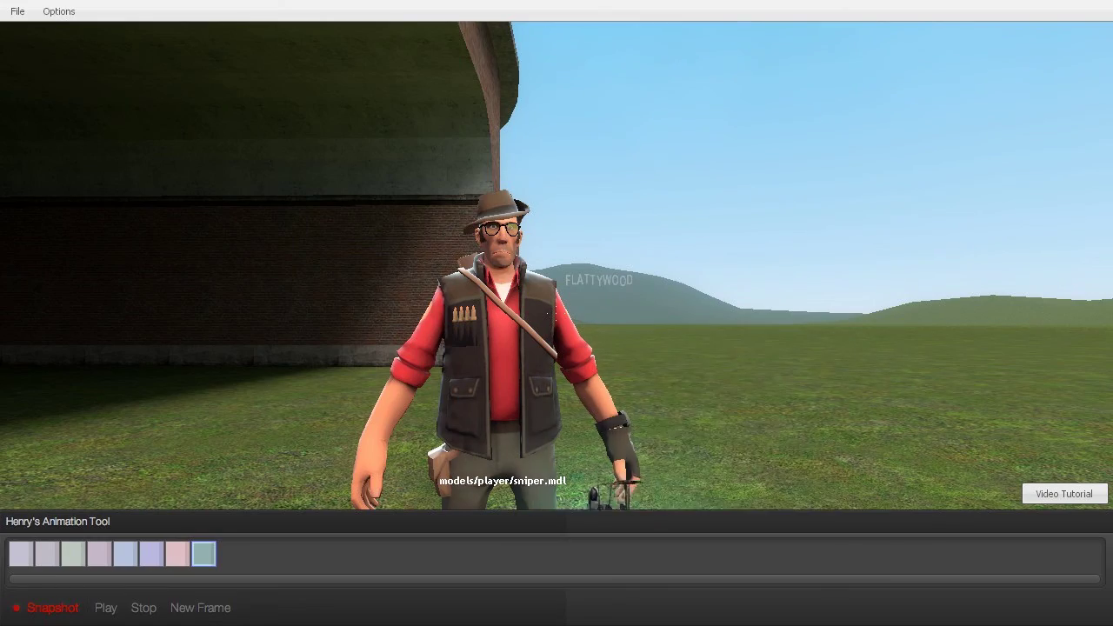
# Step: Switch to the Ragdoll Mover tool and swing the Sniper's right arm up and back at the shoulder
pyautogui.press('q')
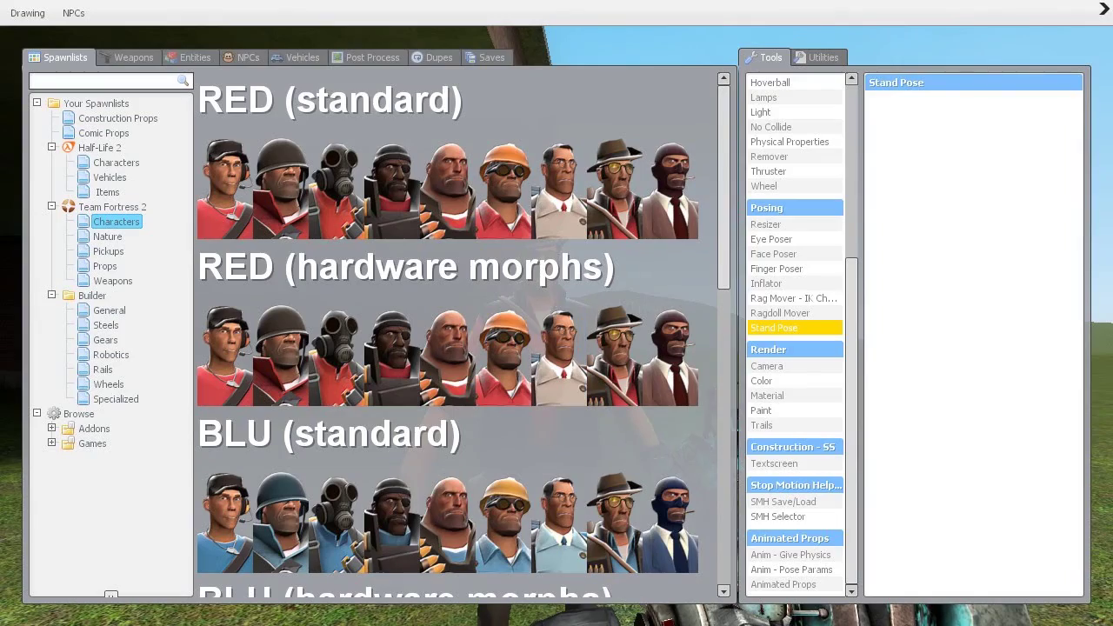
pyautogui.click(779, 313)
pyautogui.press('q')
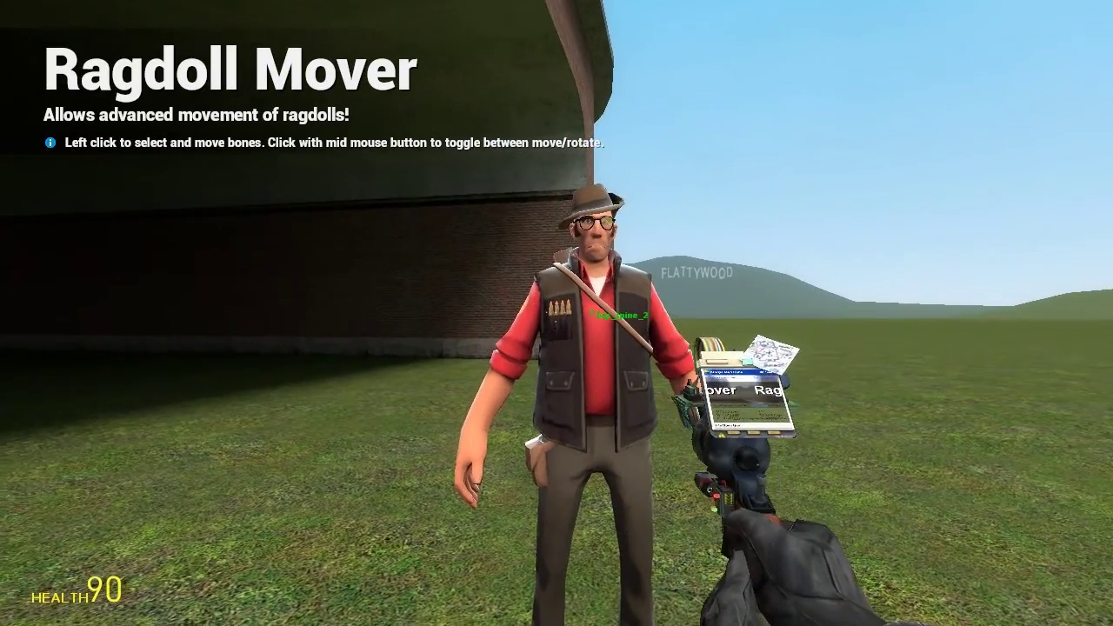
pyautogui.click(557, 313)
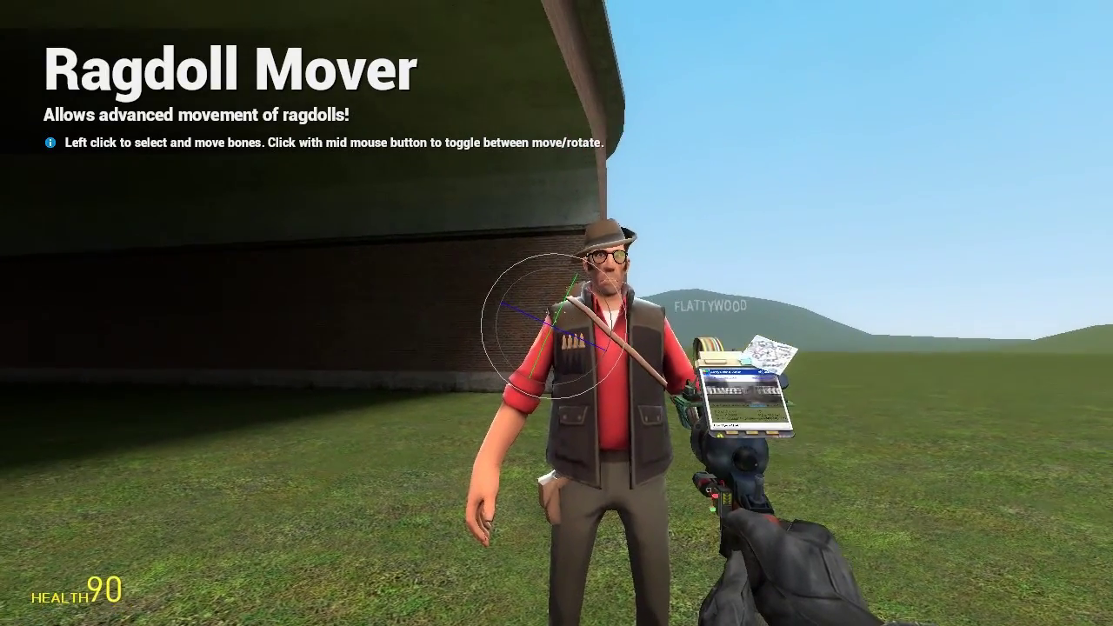
pyautogui.moveTo(557, 313); pyautogui.dragTo(556, 312)
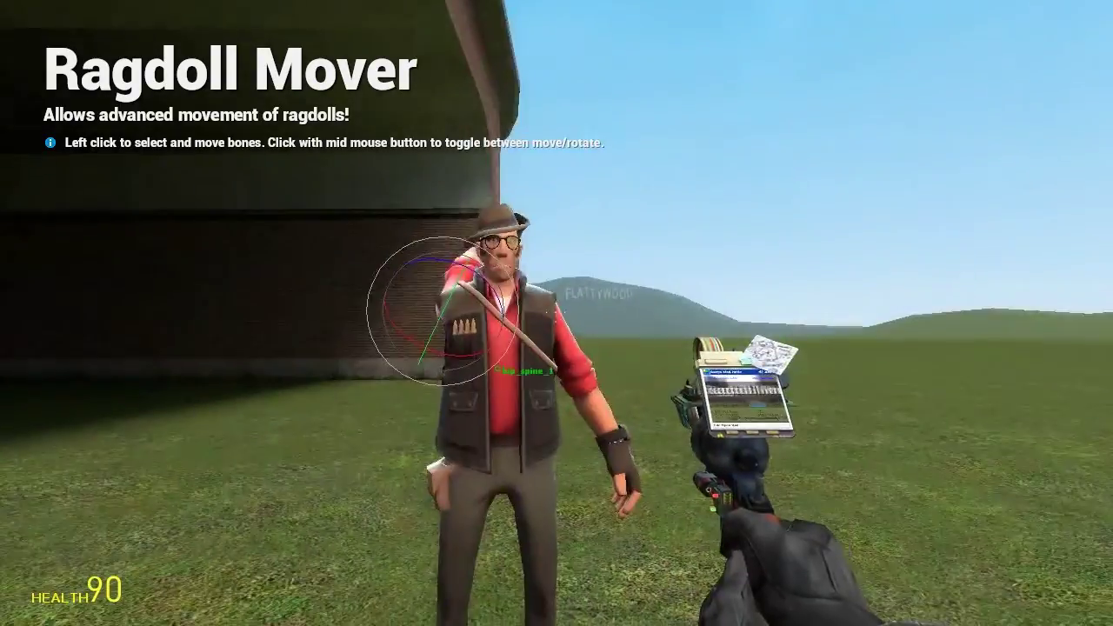
# Step: Swing the Sniper's left leg out sideways at the hip and record the pose as a frame in the animation timeline
pyautogui.click(556, 313)
pyautogui.moveTo(557, 312); pyautogui.dragTo(556, 312)
pyautogui.press('c')
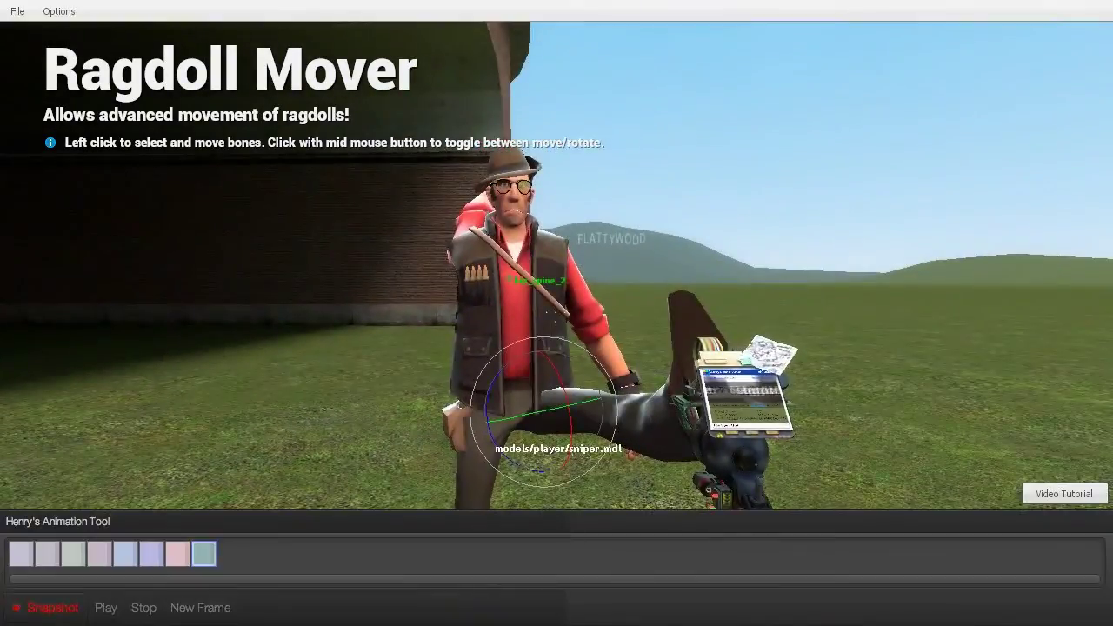
pyautogui.click(556, 312)
pyautogui.press('c')
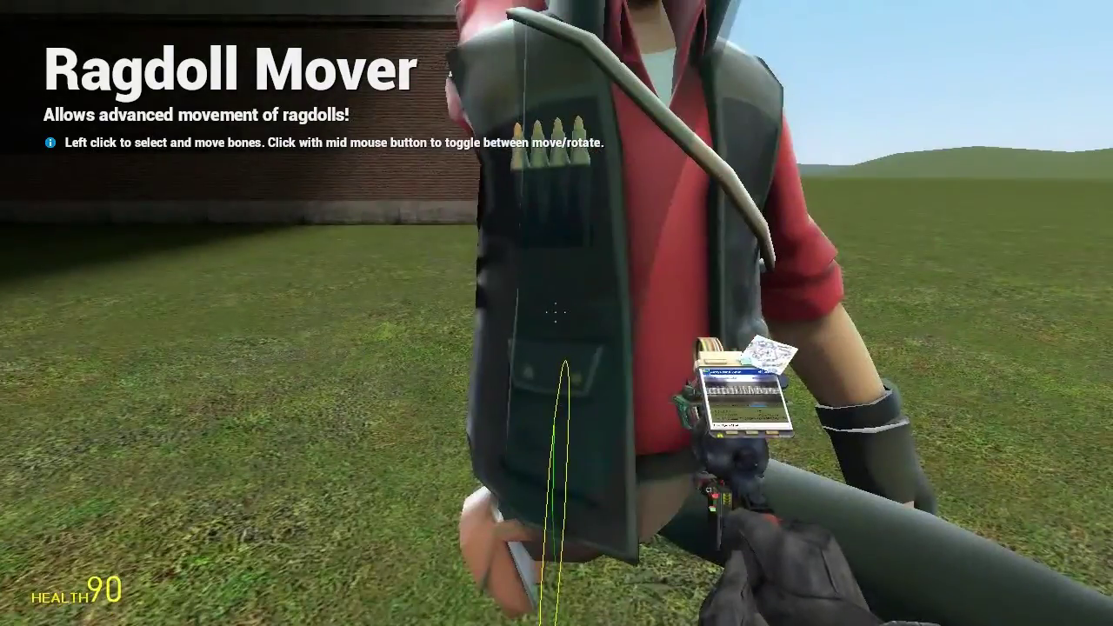
# Step: Bend the Sniper's legs up off the ground and add the pose to the animation
pyautogui.click(556, 313)
pyautogui.press('c')
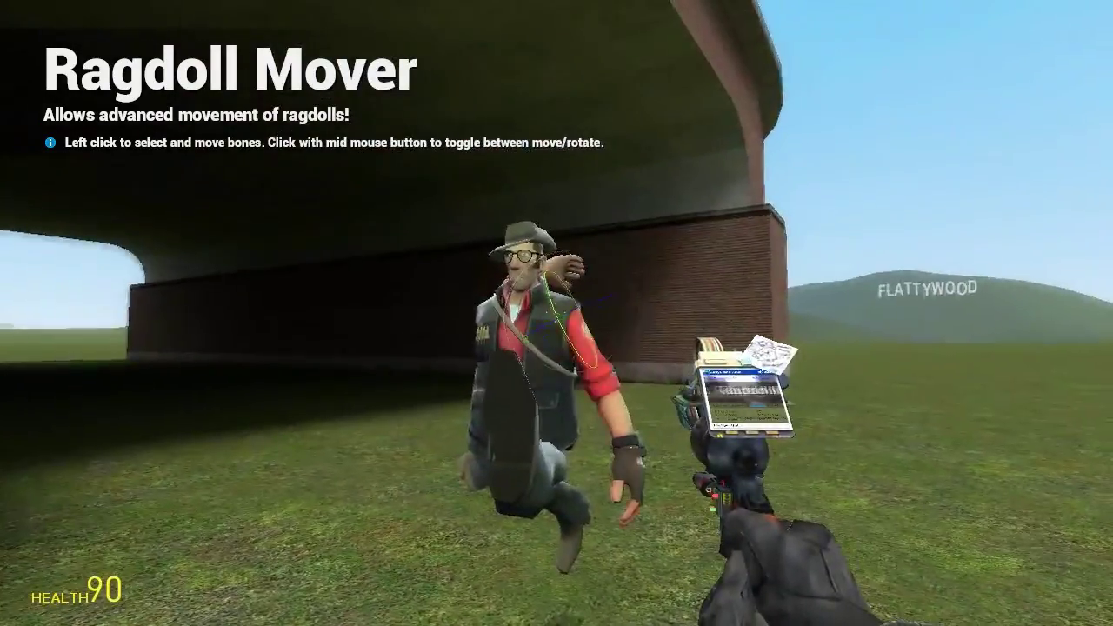
pyautogui.moveTo(557, 313); pyautogui.dragTo(556, 313)
pyautogui.press('c')
# Step: Raise the Sniper's left arm, tip the whole body backwards in mid-air and record the flip poses in the timeline
pyautogui.click(556, 313)
pyautogui.press('c')
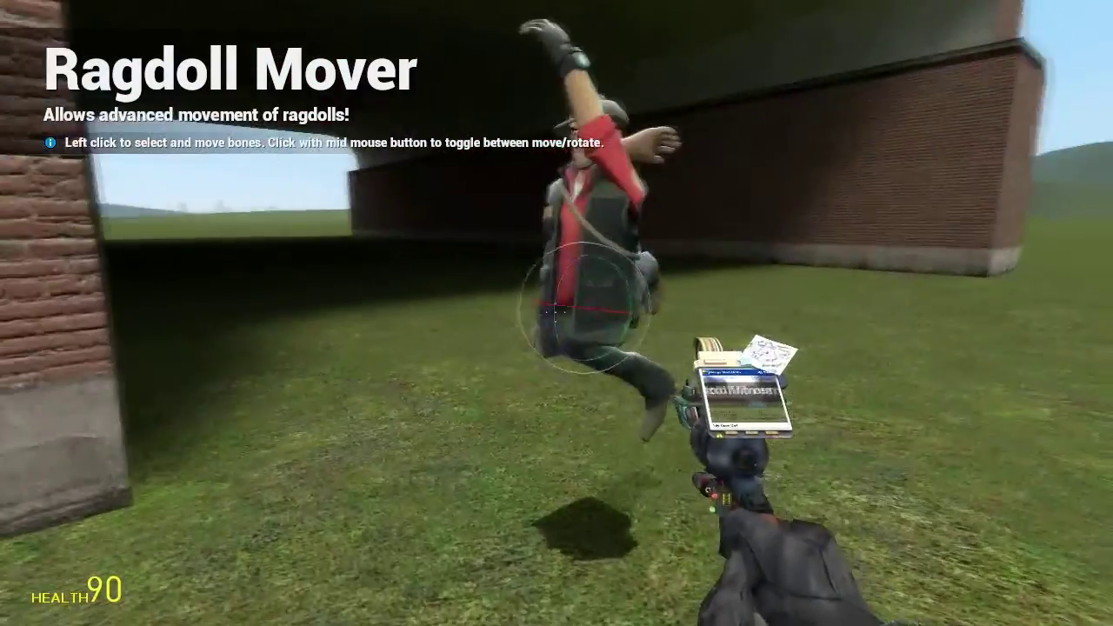
pyautogui.press('c')
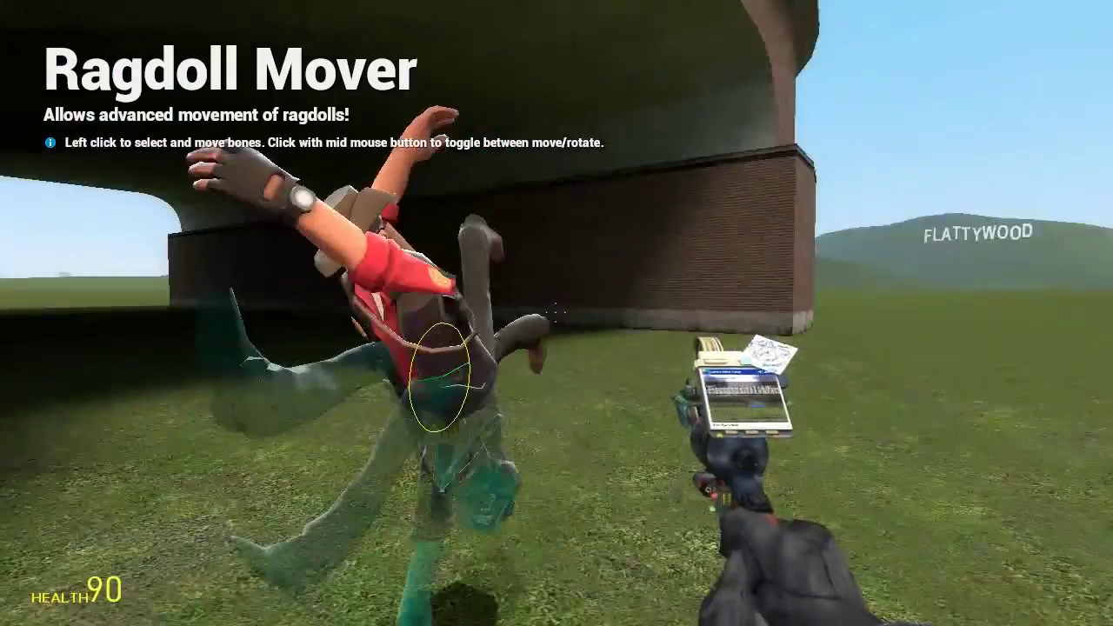
pyautogui.press('c')
# Step: Return the Sniper ragdoll to an upright stance with the Stand Pose tool and record it as the closing pose
pyautogui.press('q')
pyautogui.click(774, 327)
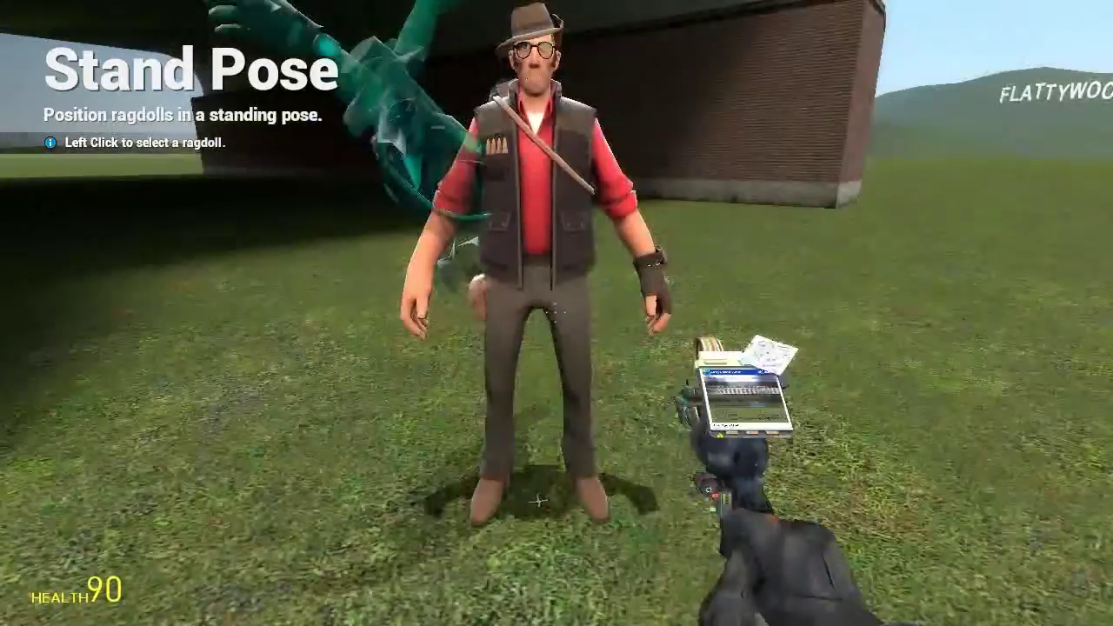
pyautogui.press('c')
pyautogui.press('w')
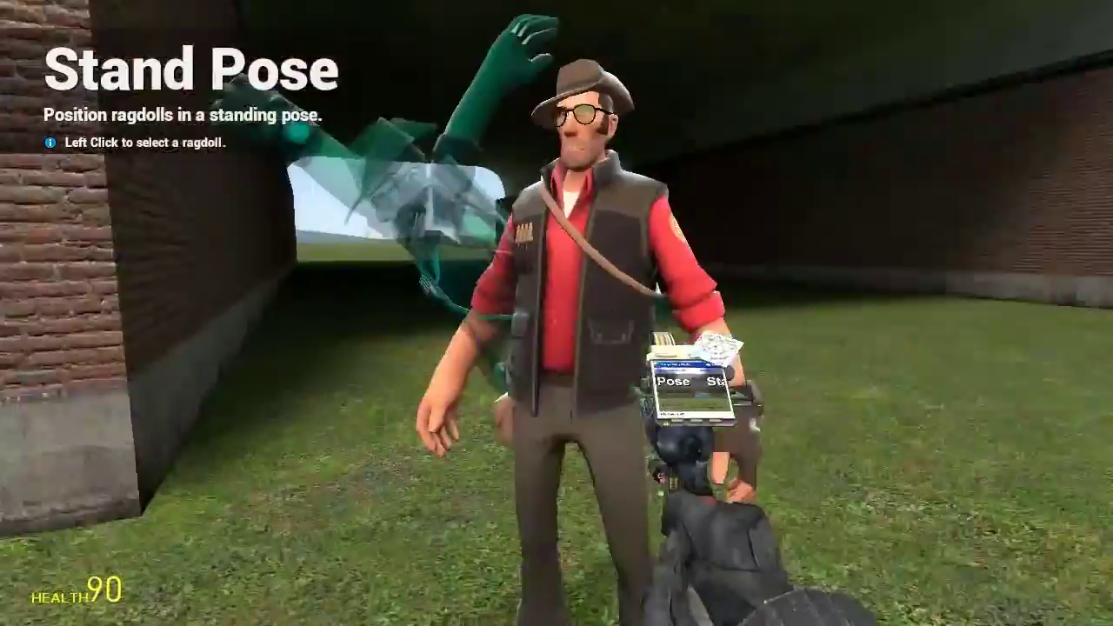
pyautogui.press('s')
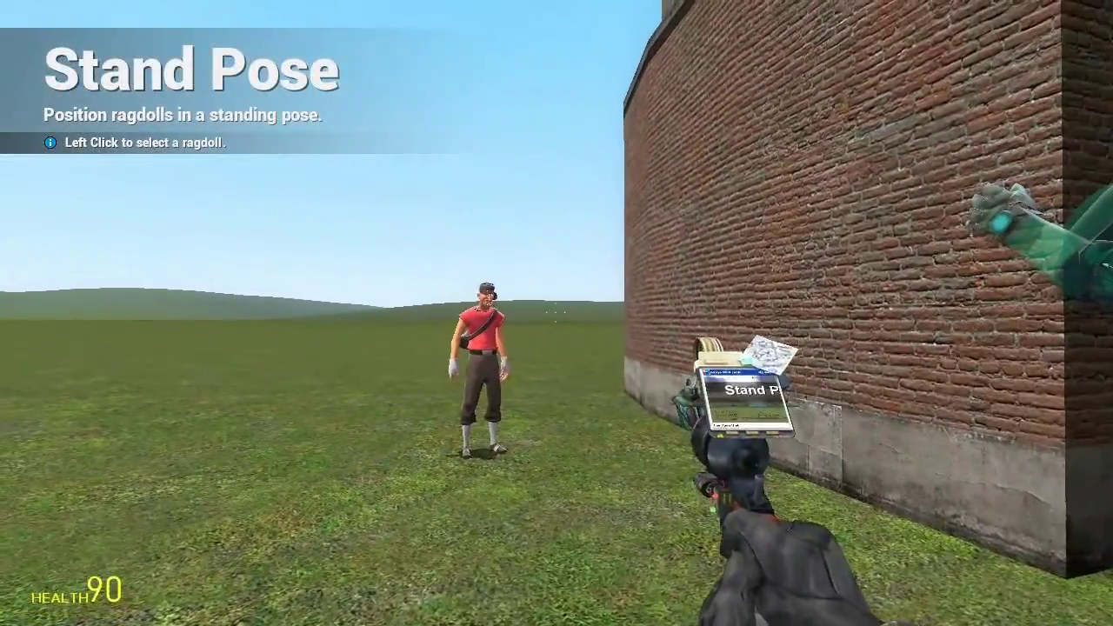
# Step: Play the Sniper's animation and check its progress in the timeline and the play options
pyautogui.press('c')
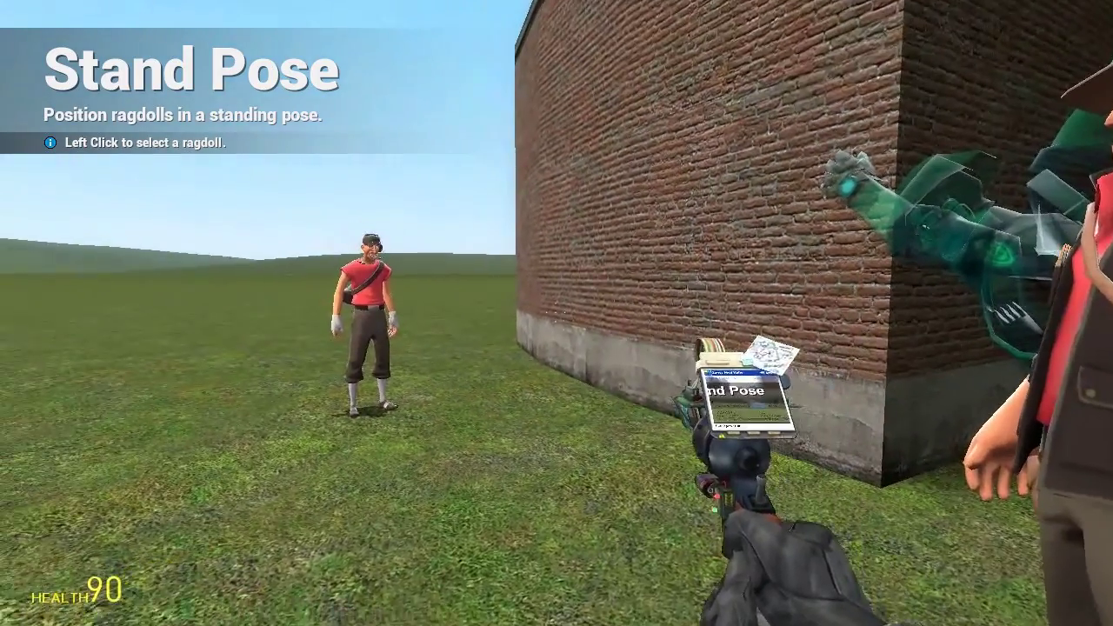
pyautogui.press('c')
pyautogui.click(105, 608)
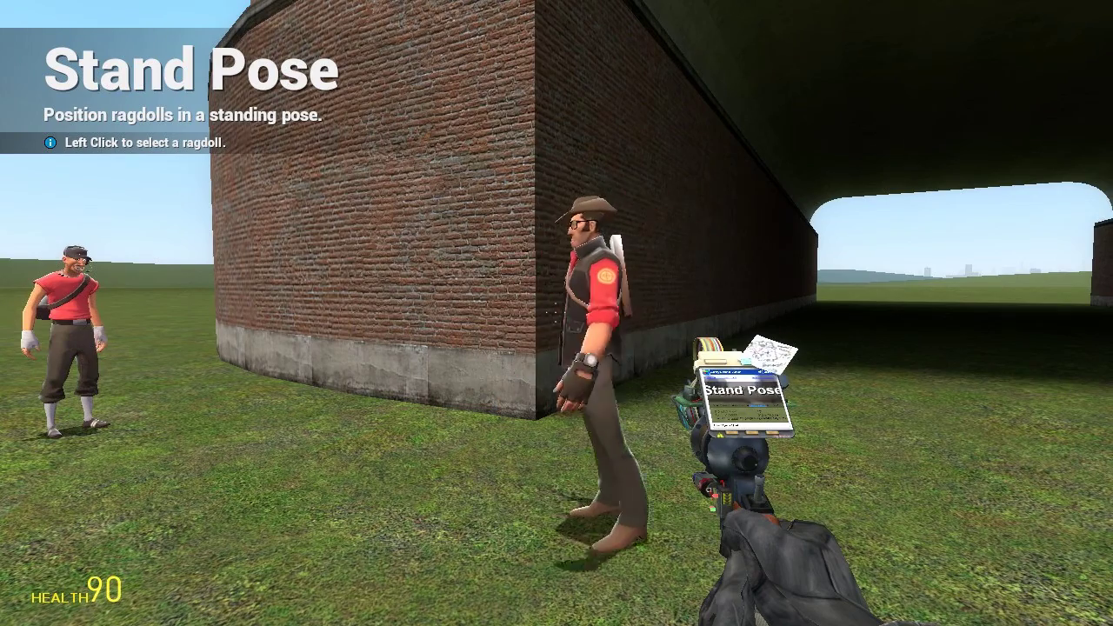
pyautogui.press('c')
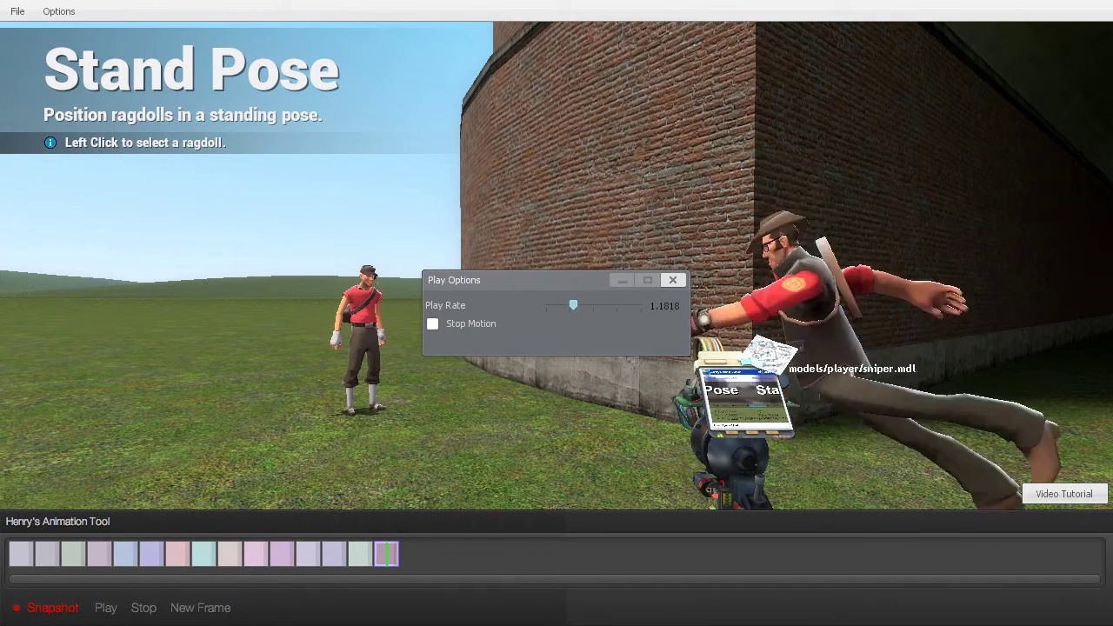
pyautogui.press('c')
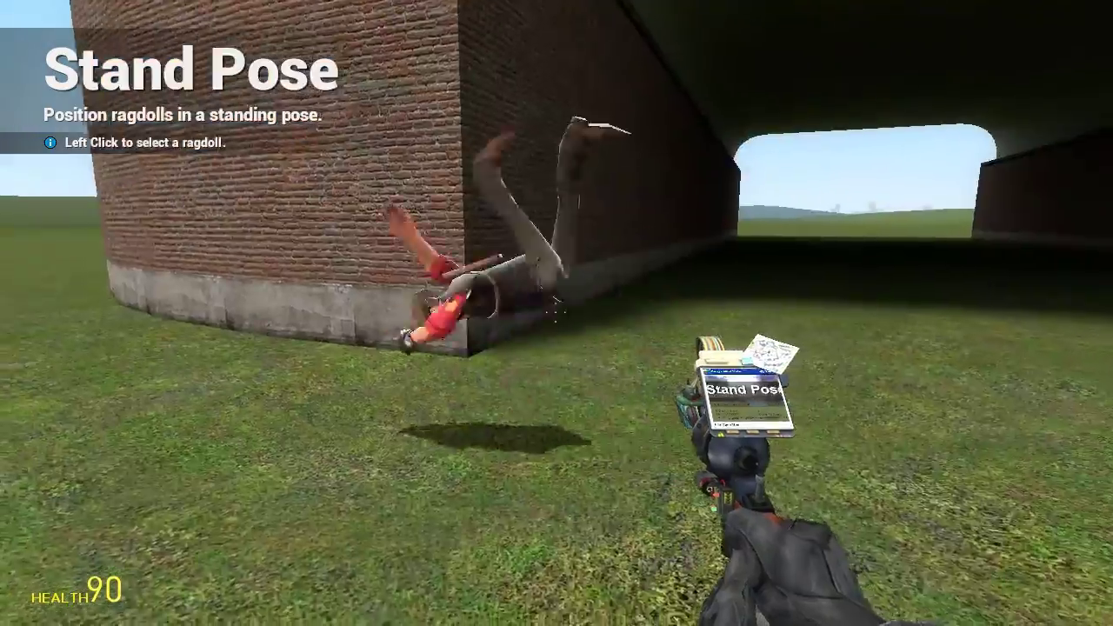
# Step: Watch the Sniper's flip playback from close up and from farther away beside the Scout
pyautogui.click(556, 313)
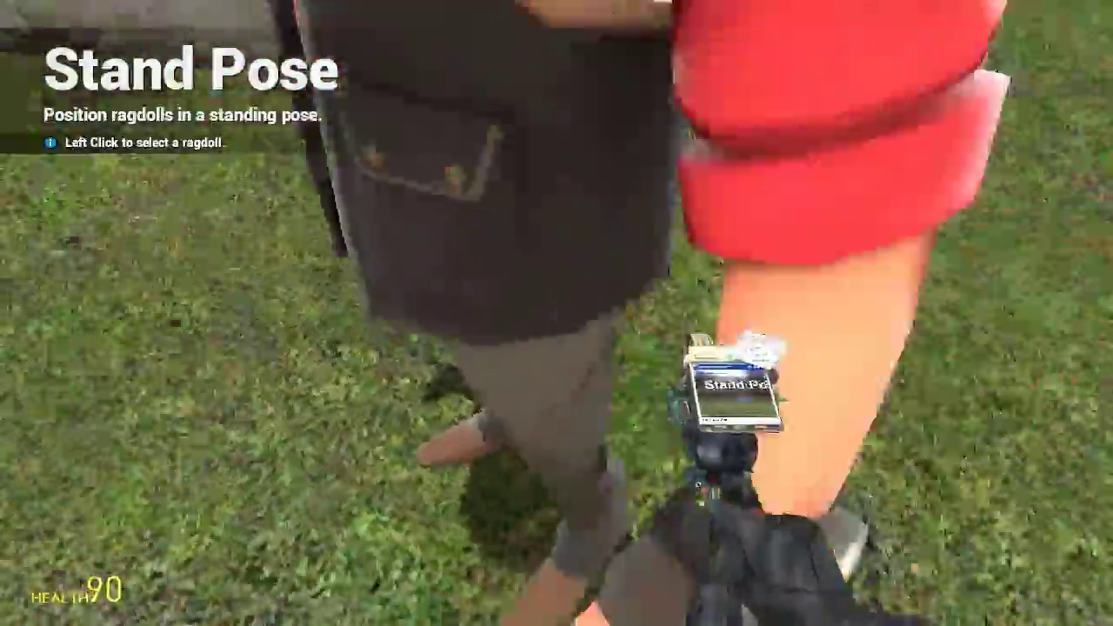
pyautogui.press('s')
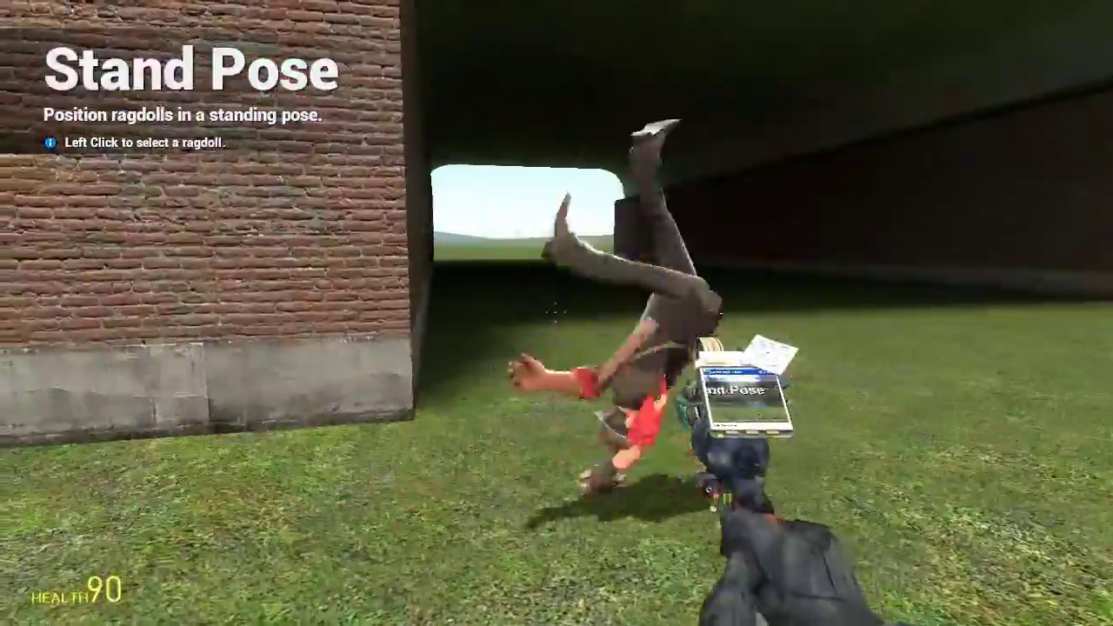
pyautogui.click(557, 313)
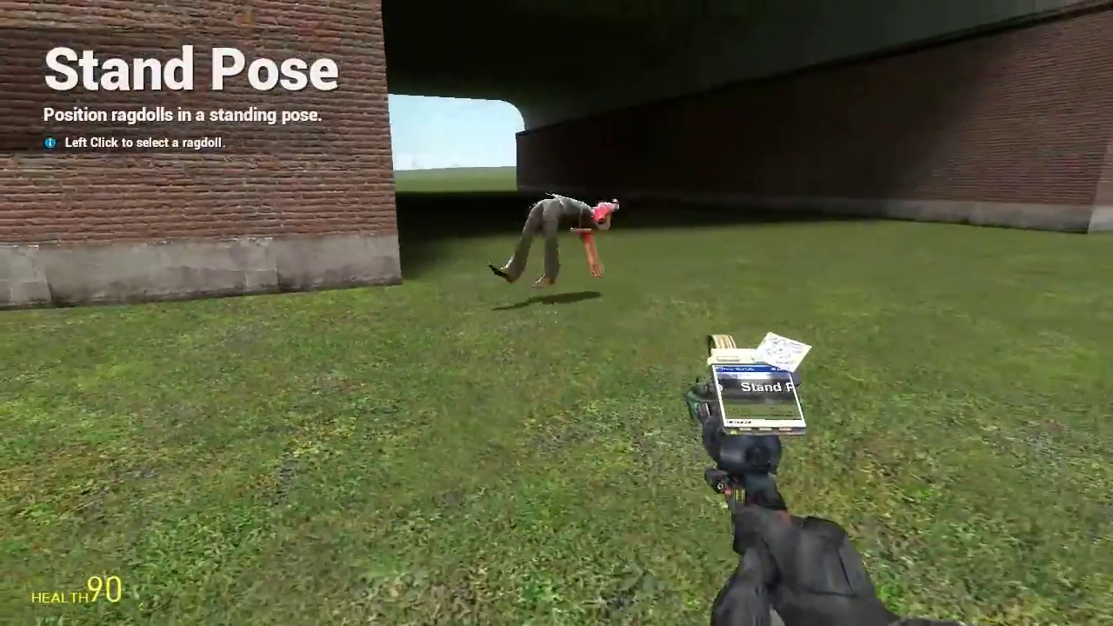
pyautogui.click(556, 313)
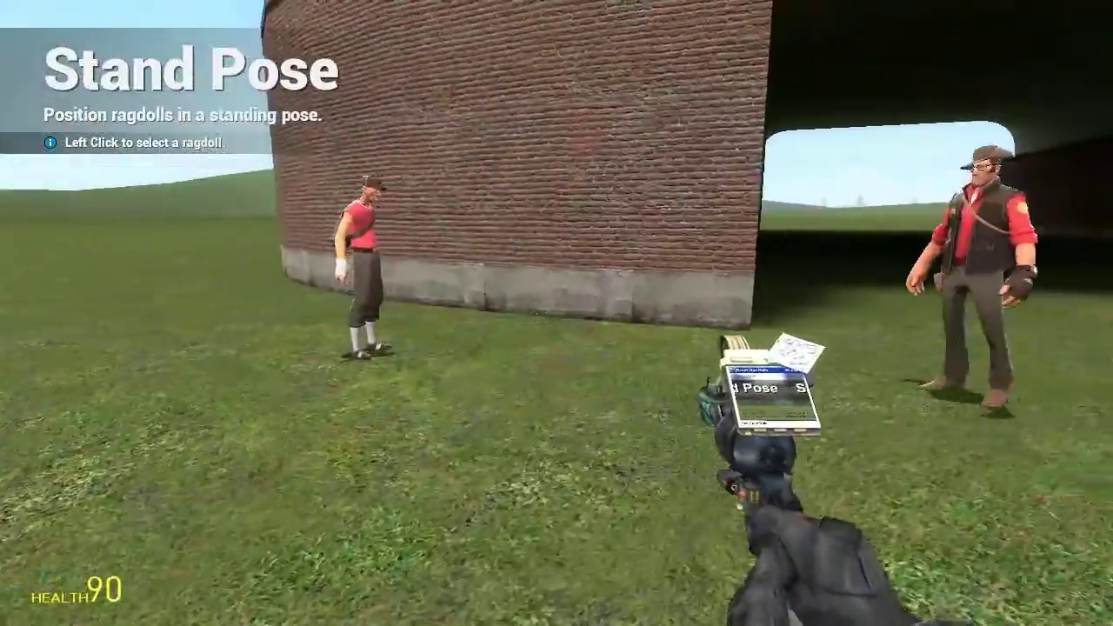
pyautogui.press('c')
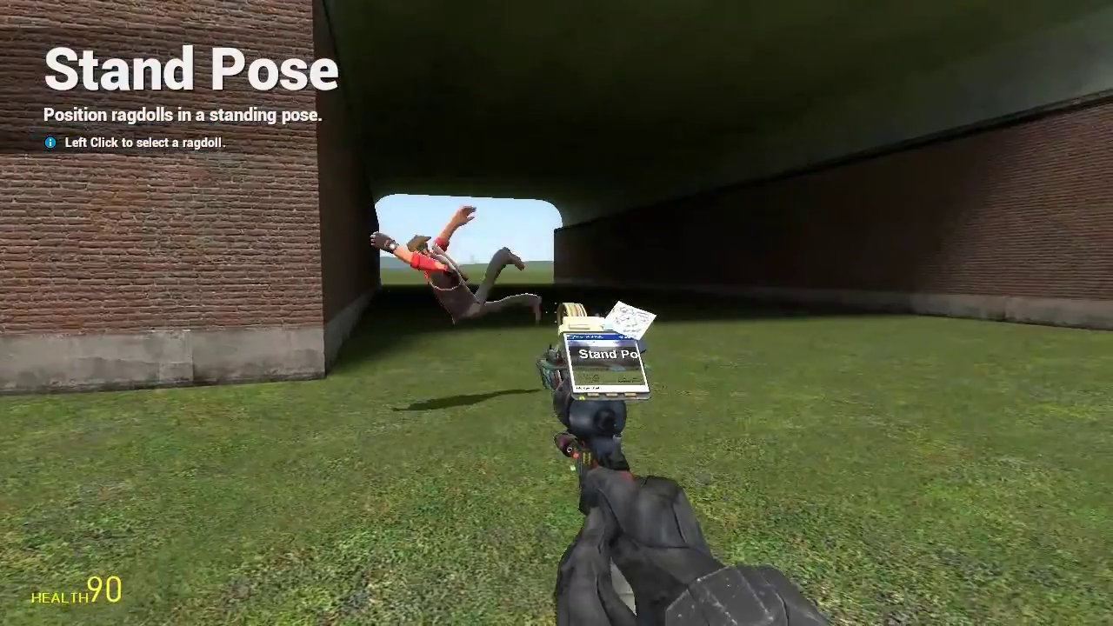
pyautogui.click(556, 313)
pyautogui.press('c')
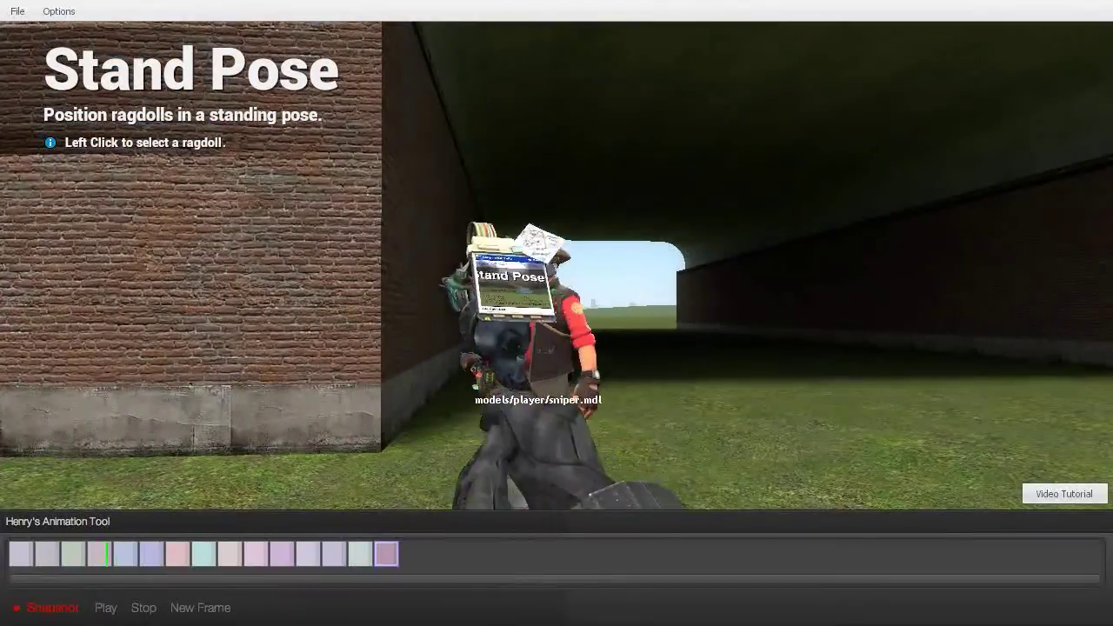
# Step: Save the Sniper animation as a HAT project named "Sniper poop"
pyautogui.click(18, 11)
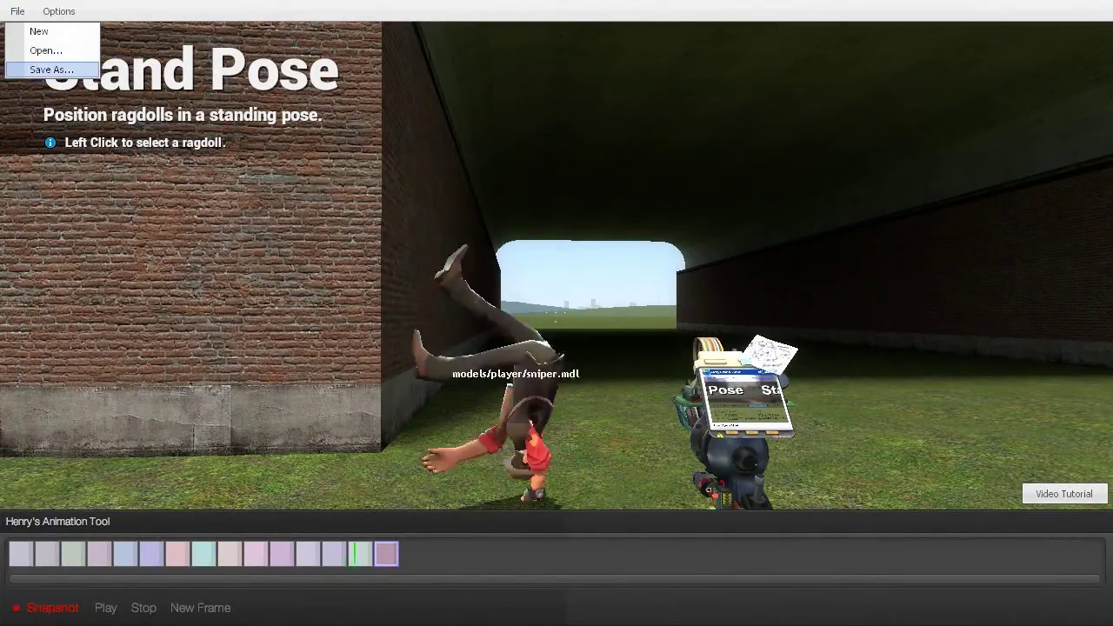
pyautogui.click(35, 67)
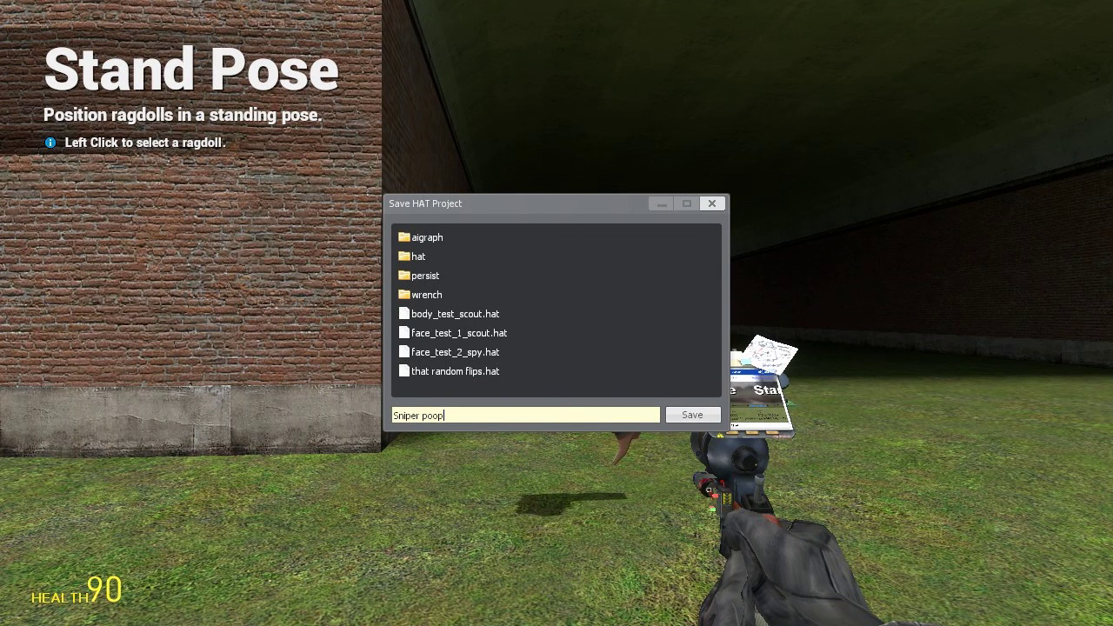
pyautogui.press('Return')
pyautogui.press('w')
pyautogui.press('d')
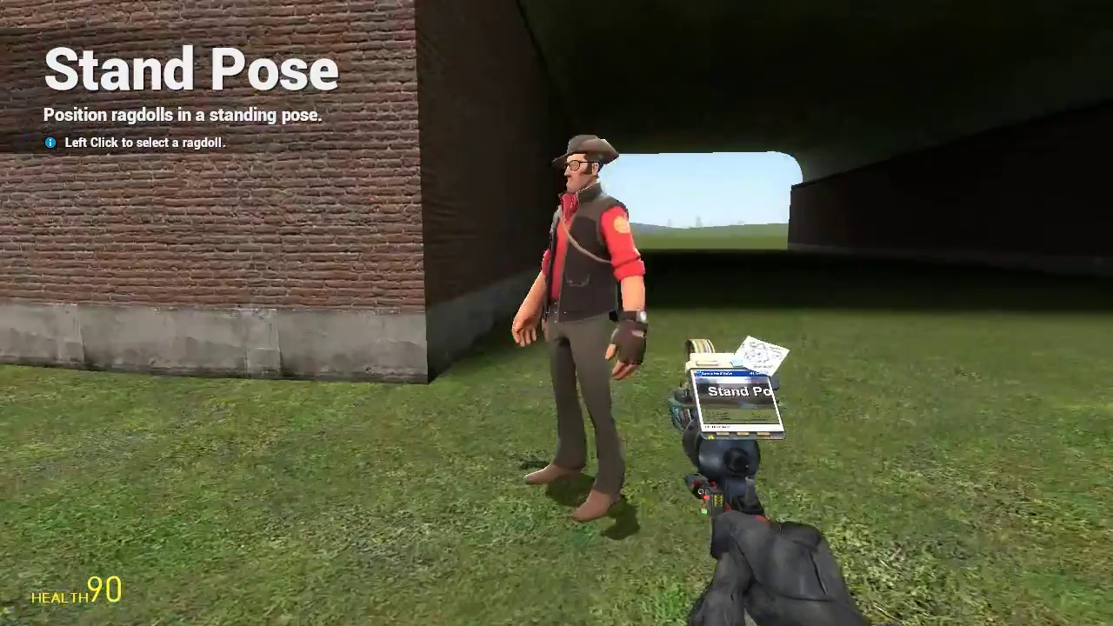
pyautogui.press('w')
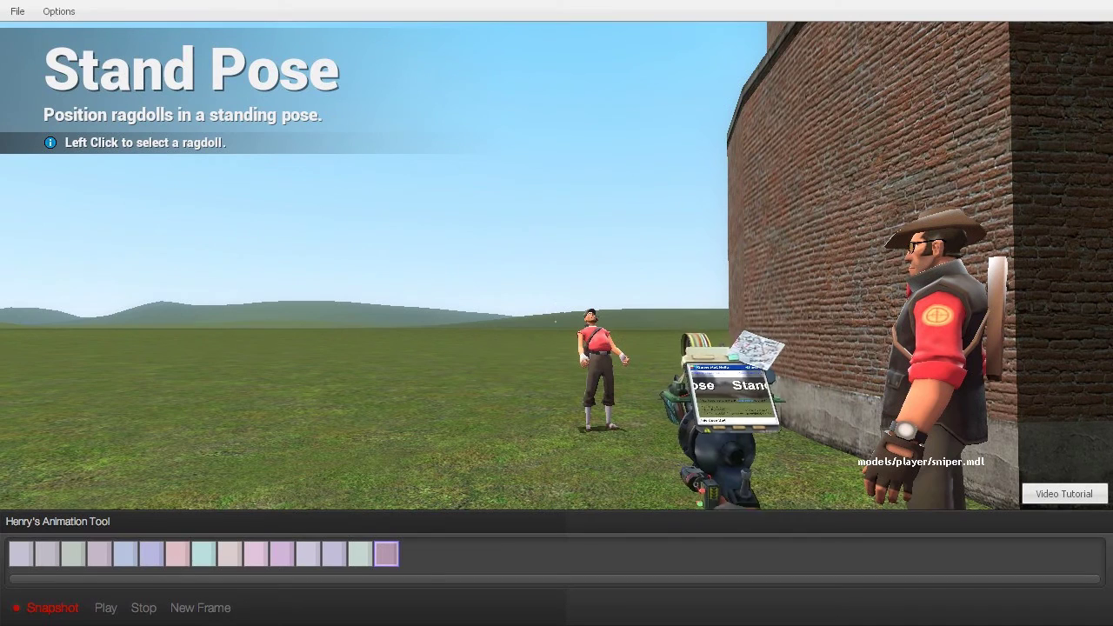
pyautogui.click(17, 11)
pyautogui.click(46, 51)
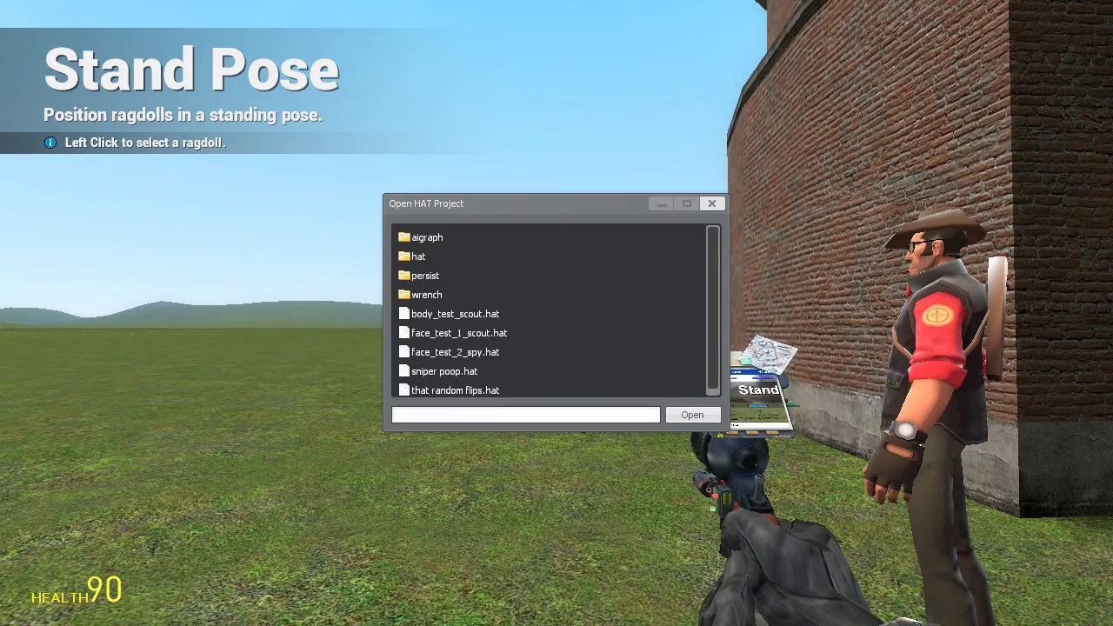
pyautogui.click(712, 203)
pyautogui.press('c')
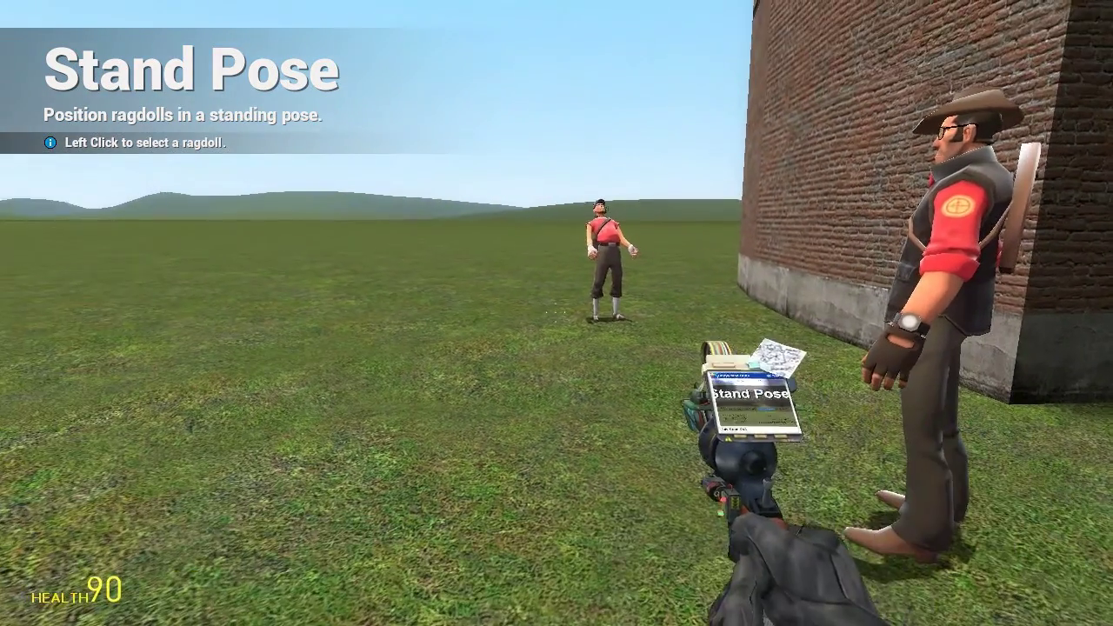
# Step: Open the saved HAT project sniper poop.hat
pyautogui.press('c')
pyautogui.click(17, 11)
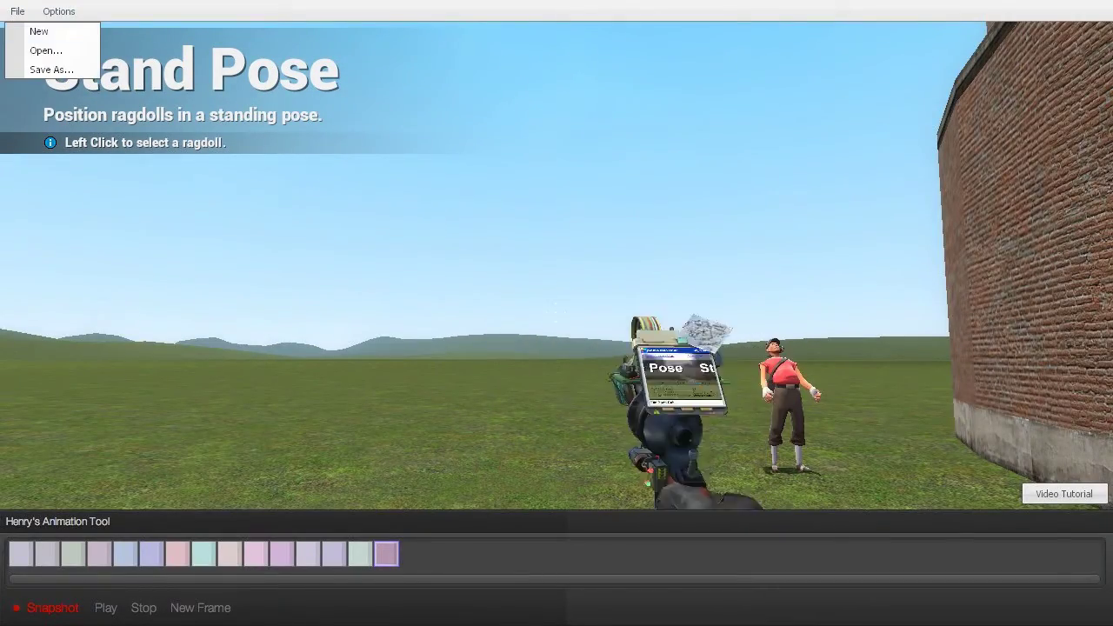
pyautogui.click(45, 50)
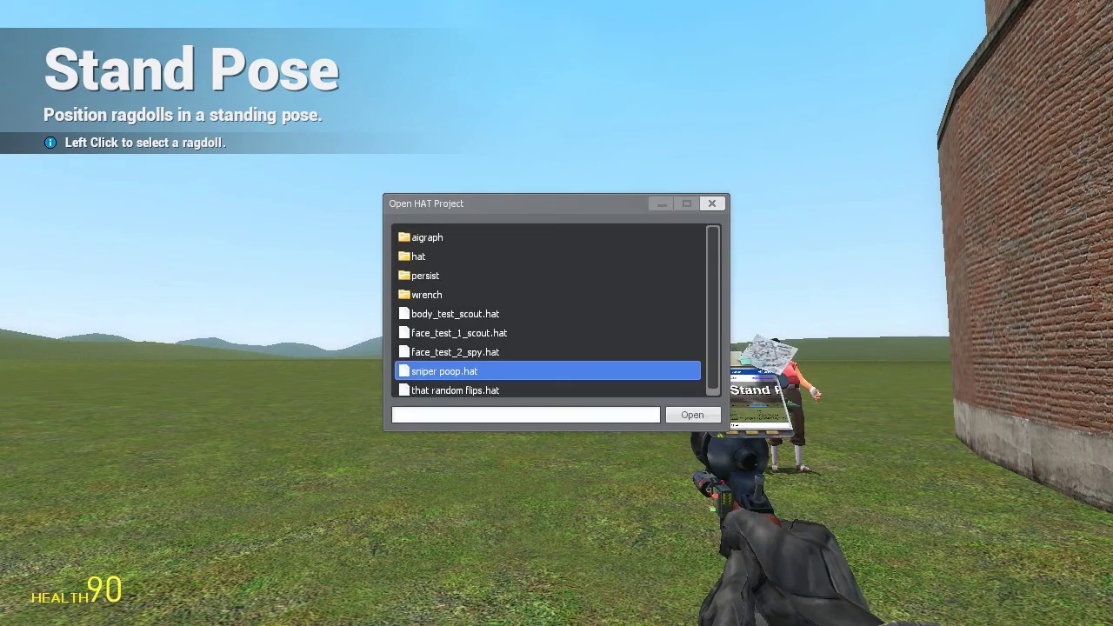
pyautogui.click(445, 371)
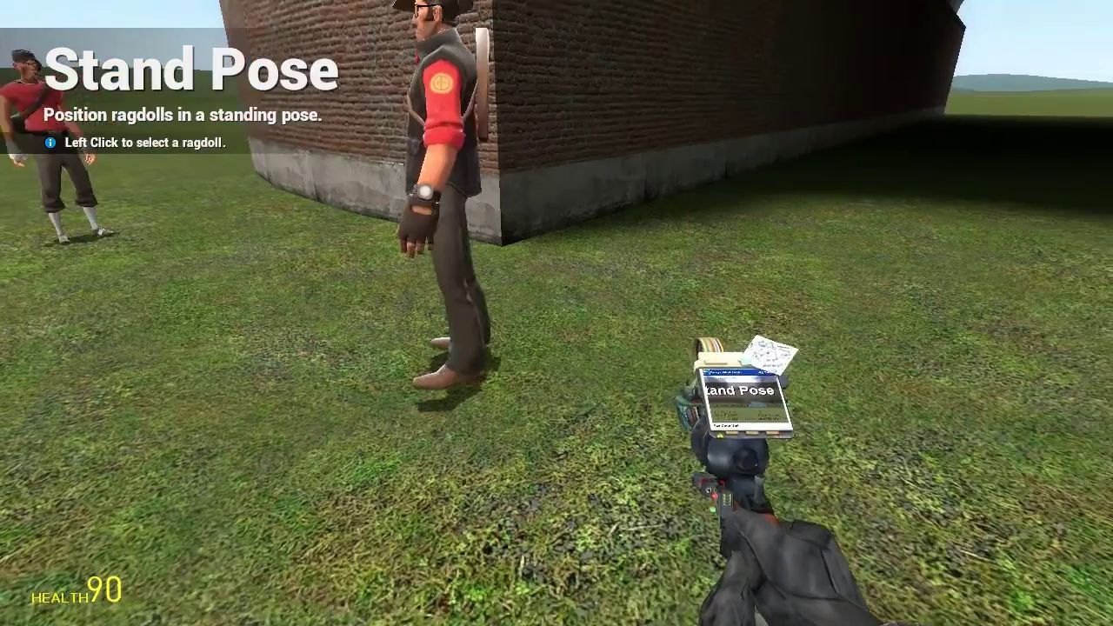
# Step: Play the reloaded project and watch the Scout and Sniper ragdolls from beside the brick wall
pyautogui.press('w')
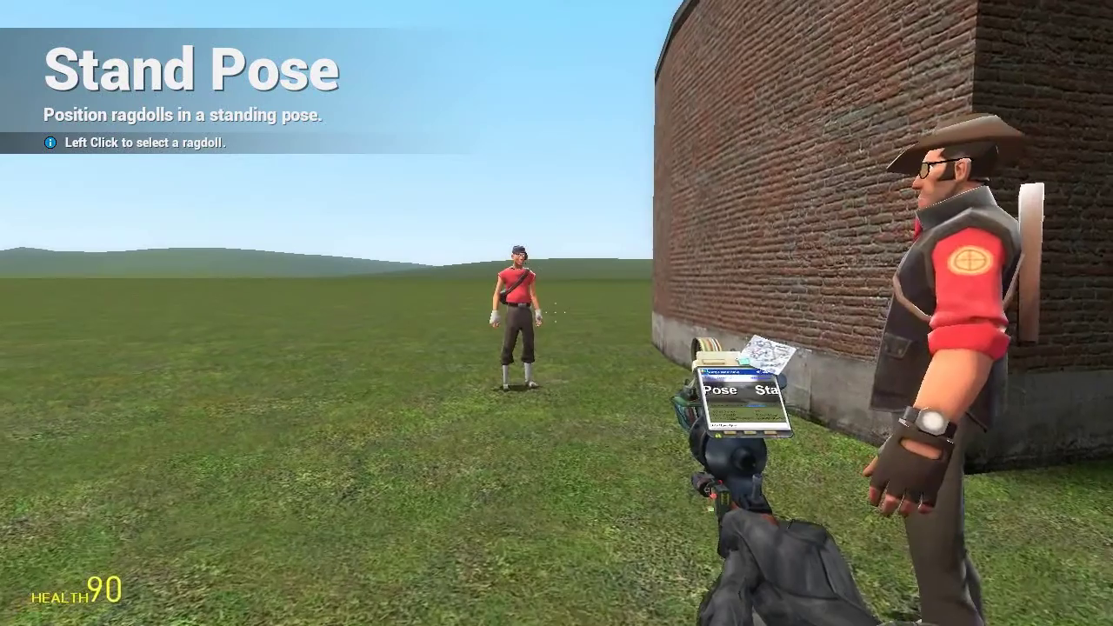
pyautogui.press('c')
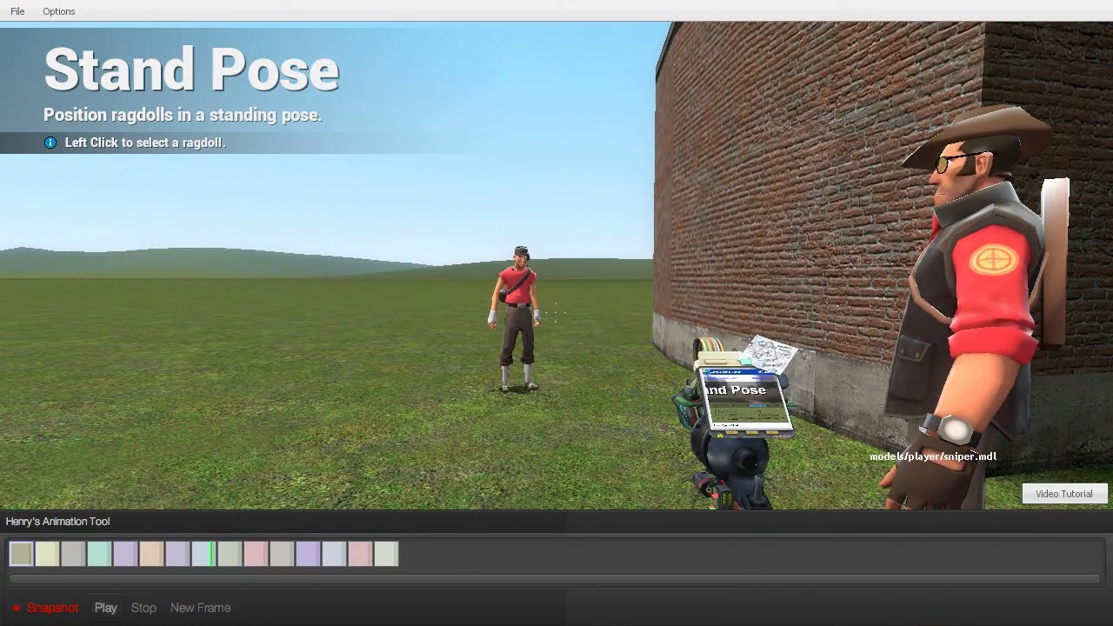
pyautogui.press('c')
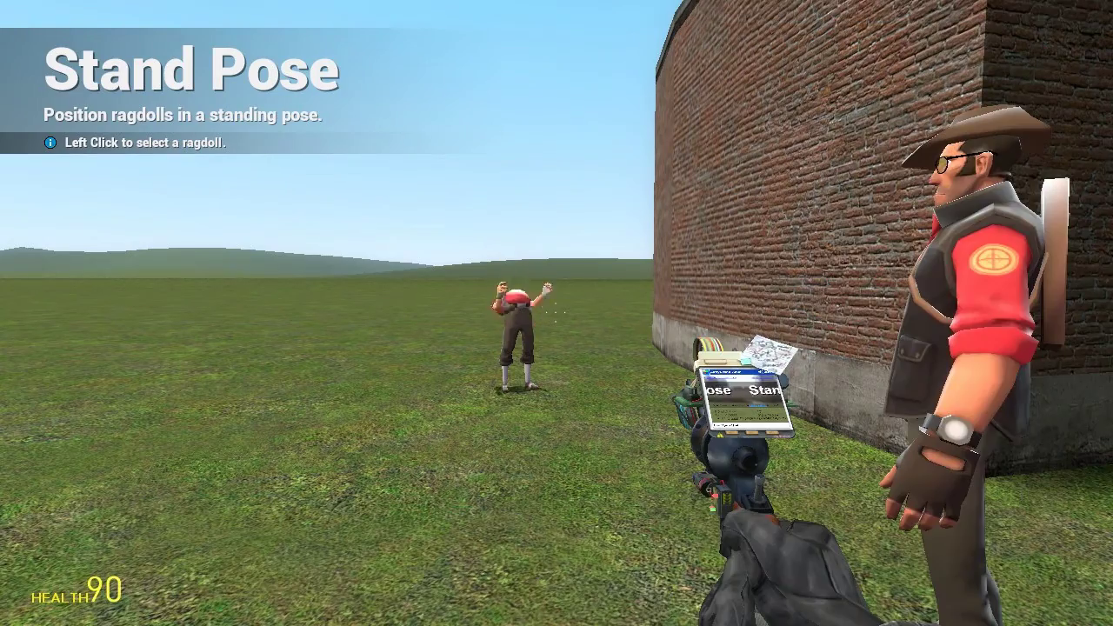
pyautogui.press('c')
pyautogui.click(105, 606)
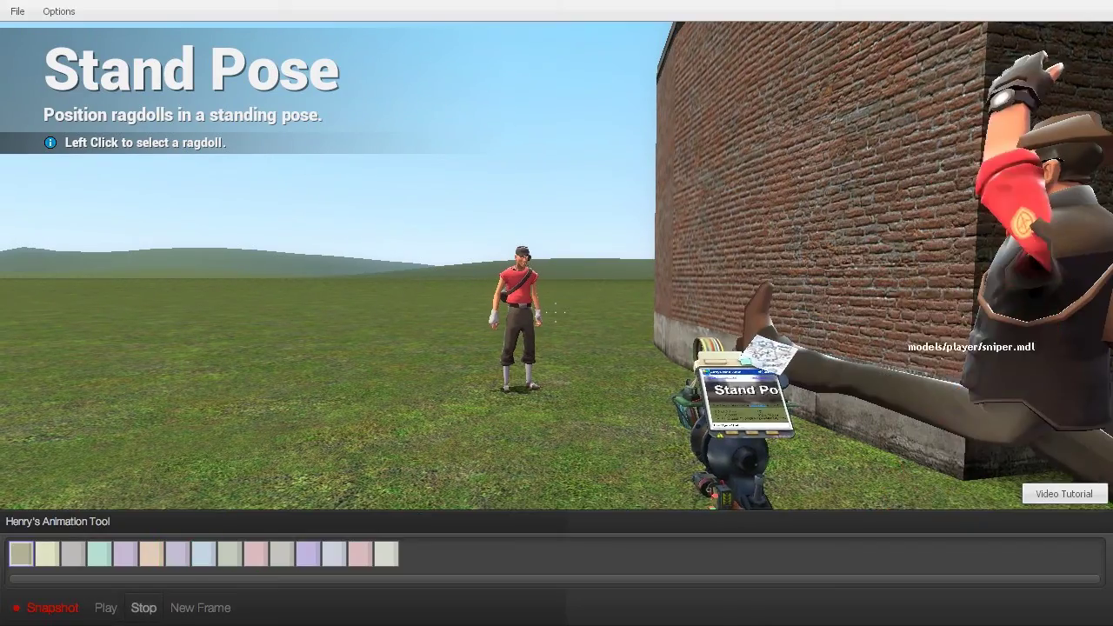
# Step: View the posed Sniper and the standing Scout from several distances around the brick wall and tunnel entrance
pyautogui.press('s')
pyautogui.press('w')
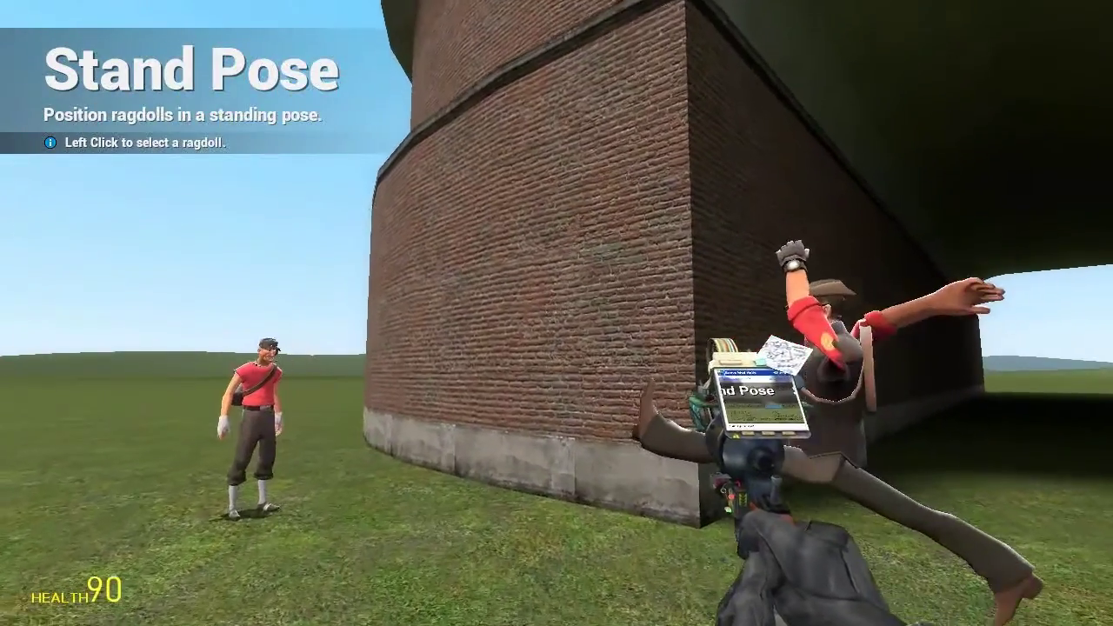
pyautogui.press('c')
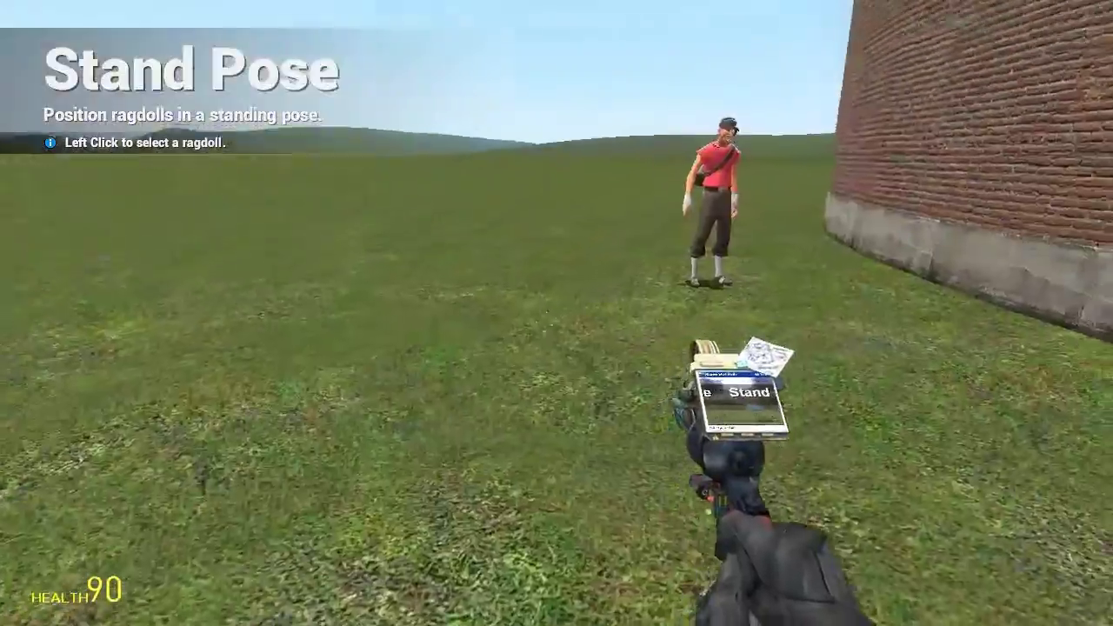
pyautogui.press('c')
pyautogui.press('c')
pyautogui.press('w')
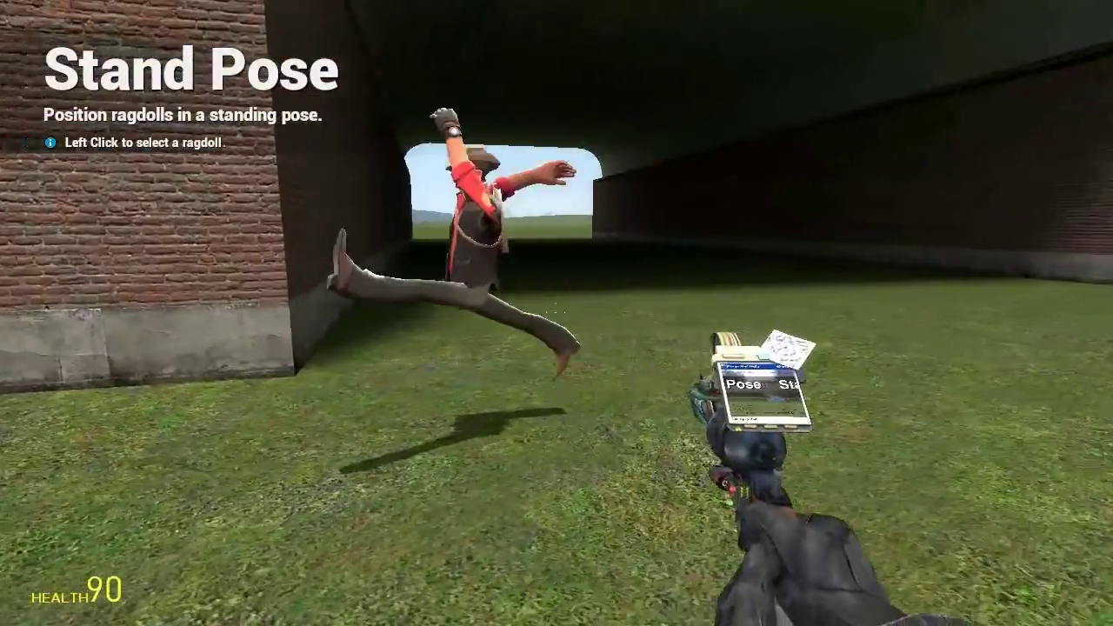
pyautogui.press('w')
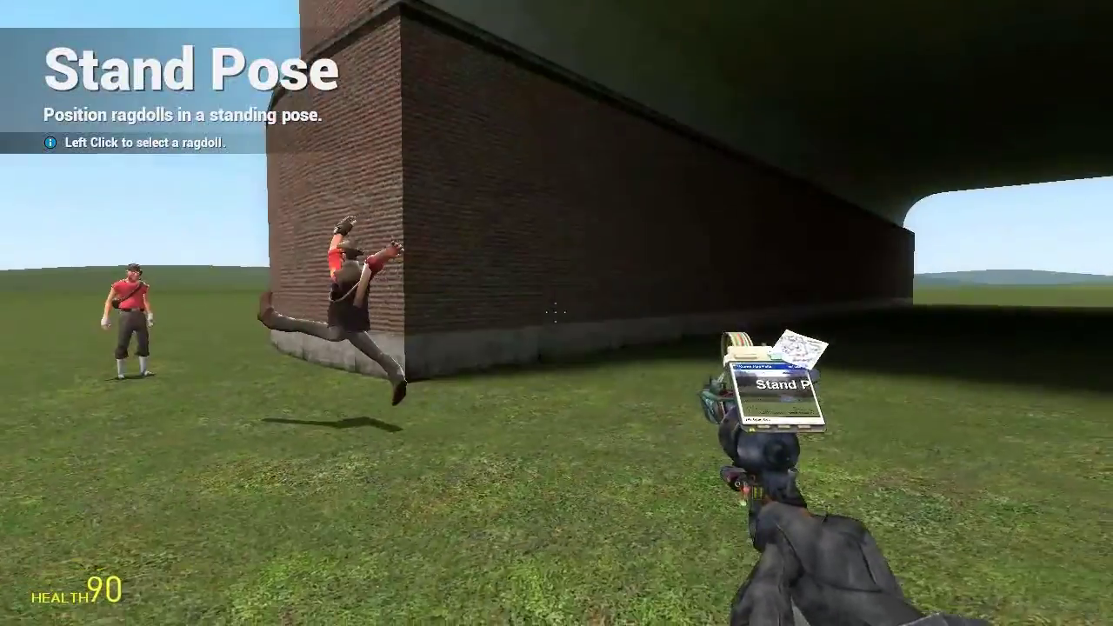
pyautogui.press('c')
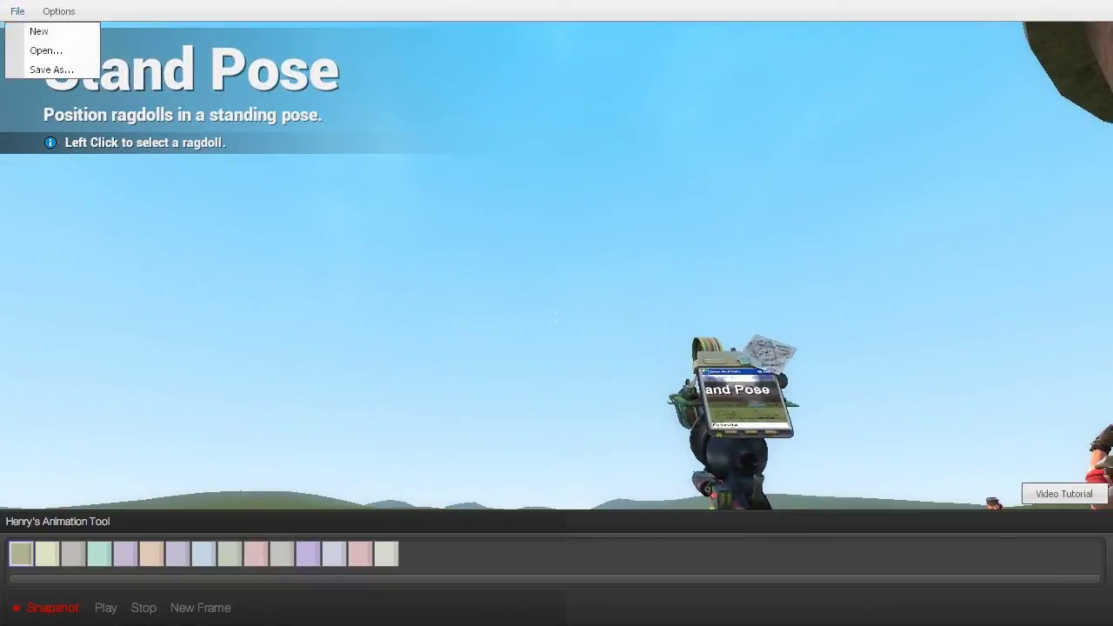
pyautogui.press('c')
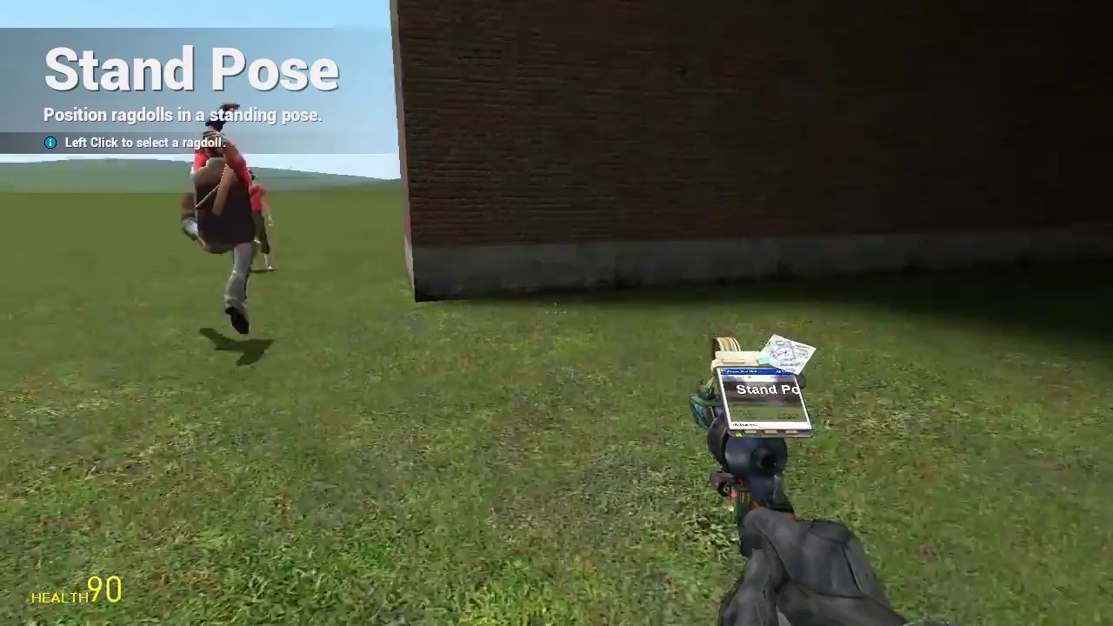
# Step: Examine the standing Scout up close and the Sniper's pose from beneath and from farther back
pyautogui.press('w')
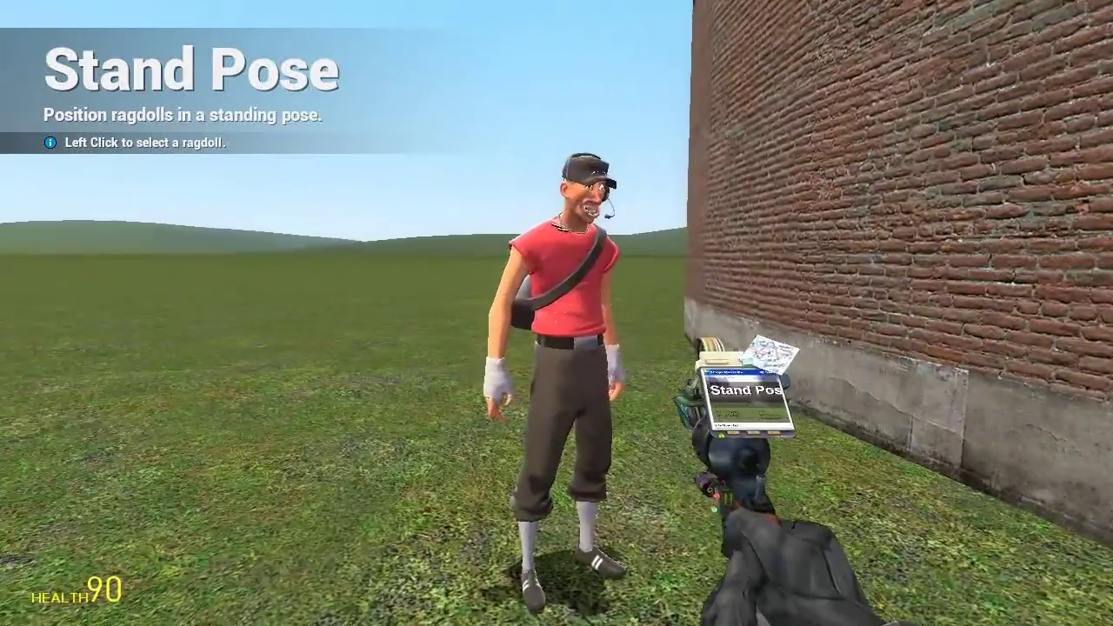
pyautogui.press('s')
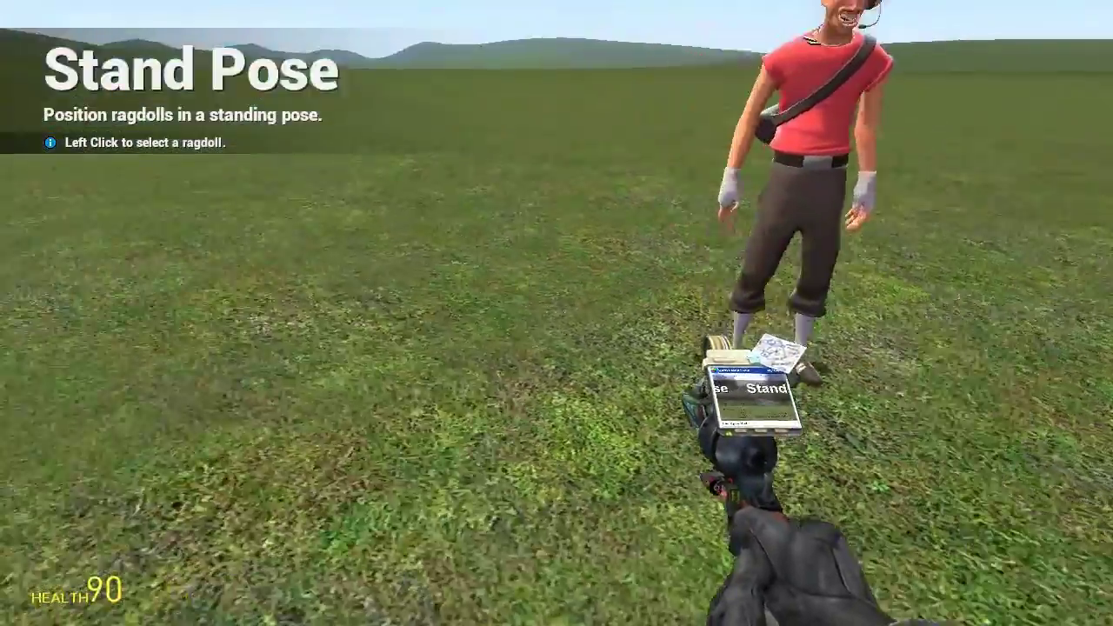
pyautogui.press('w')
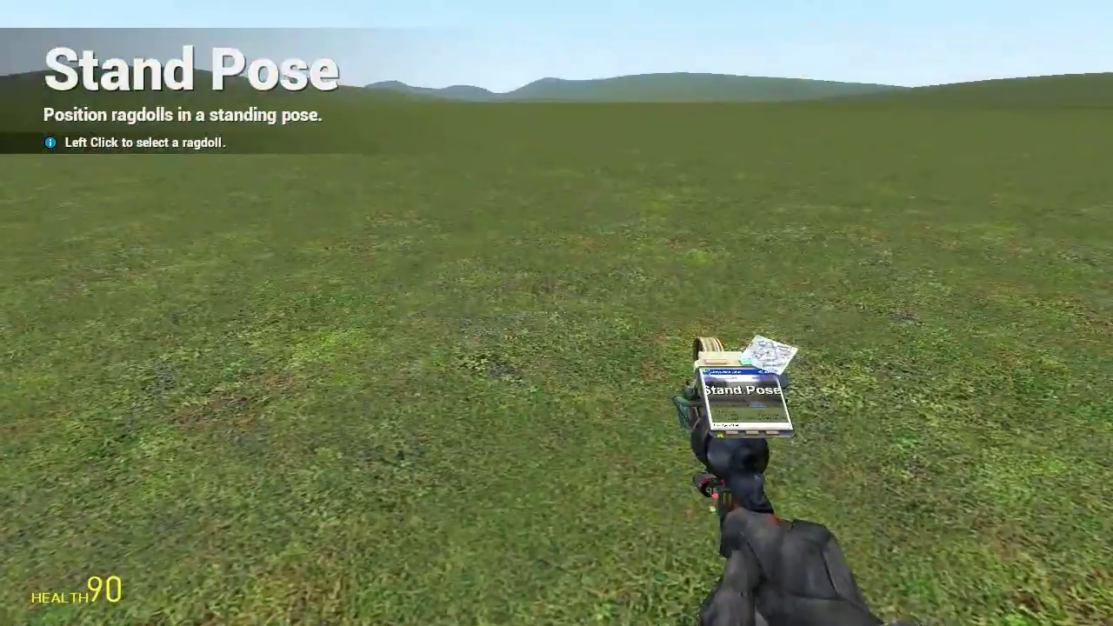
pyautogui.press('d')
pyautogui.press('w')
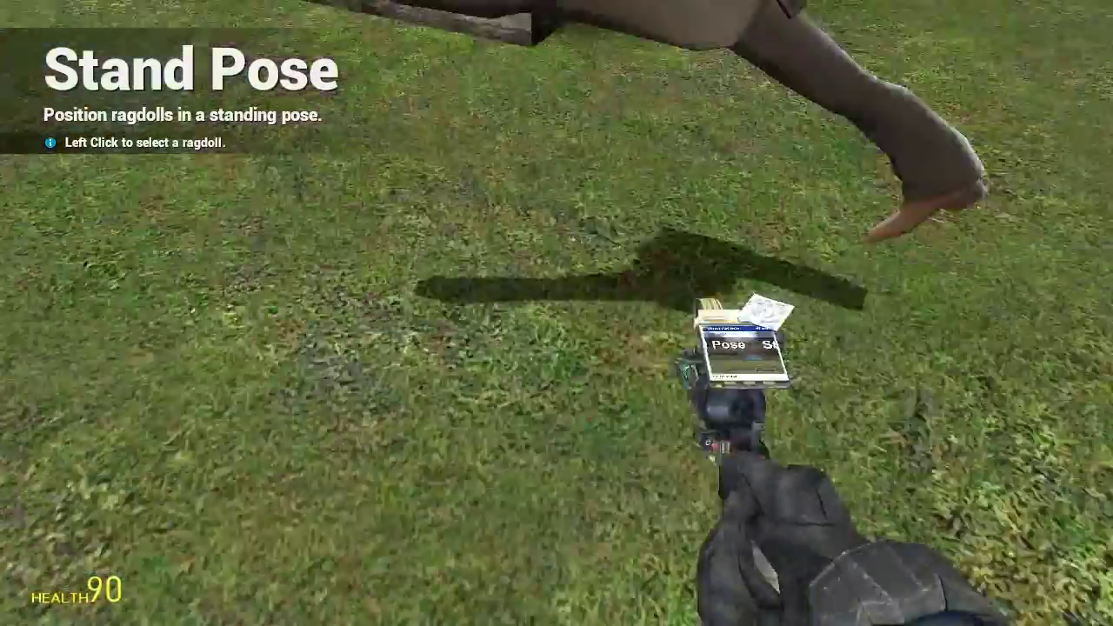
pyautogui.press('s')
pyautogui.press('c')
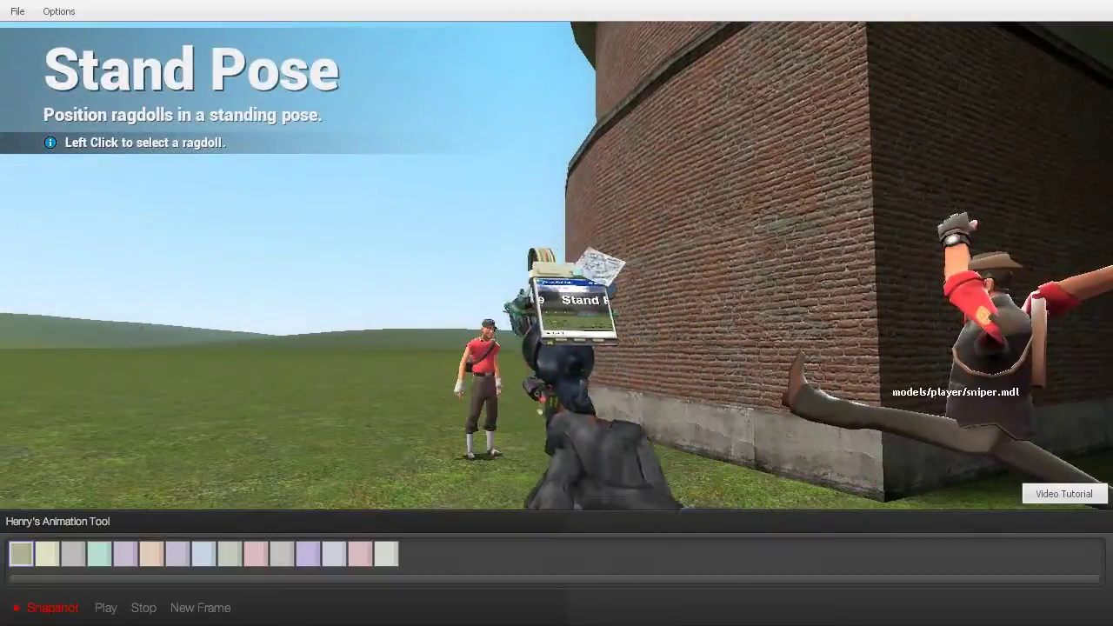
# Step: Spawn the three-row wooden chest of drawers from the Construction Props spawnlist on the grass in front of the Scout
pyautogui.press('q')
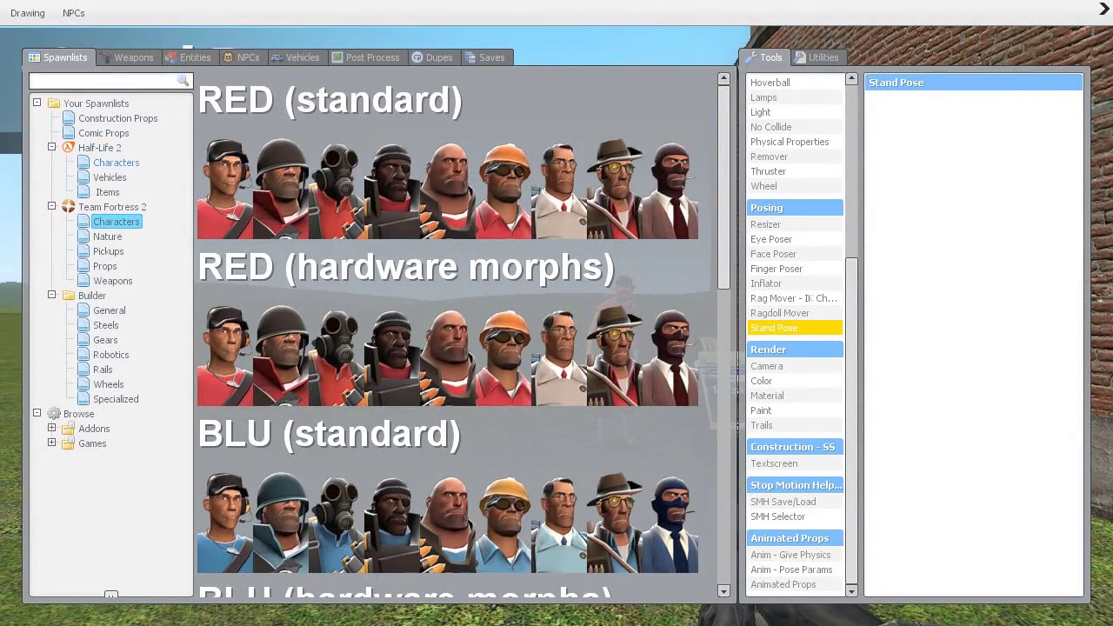
pyautogui.click(116, 162)
pyautogui.click(117, 118)
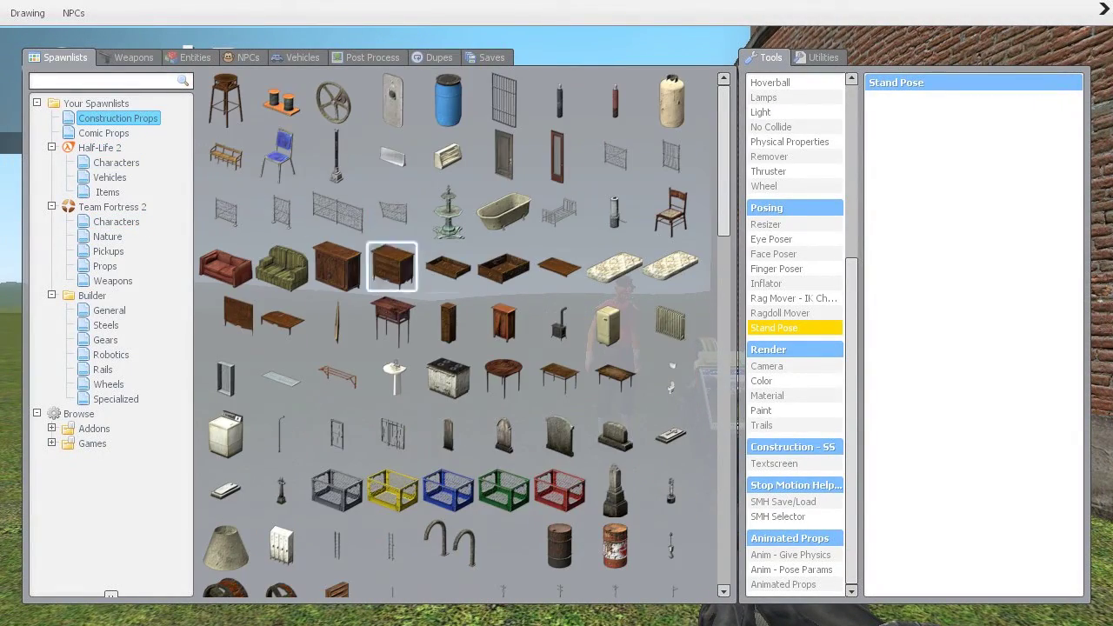
pyautogui.press('q')
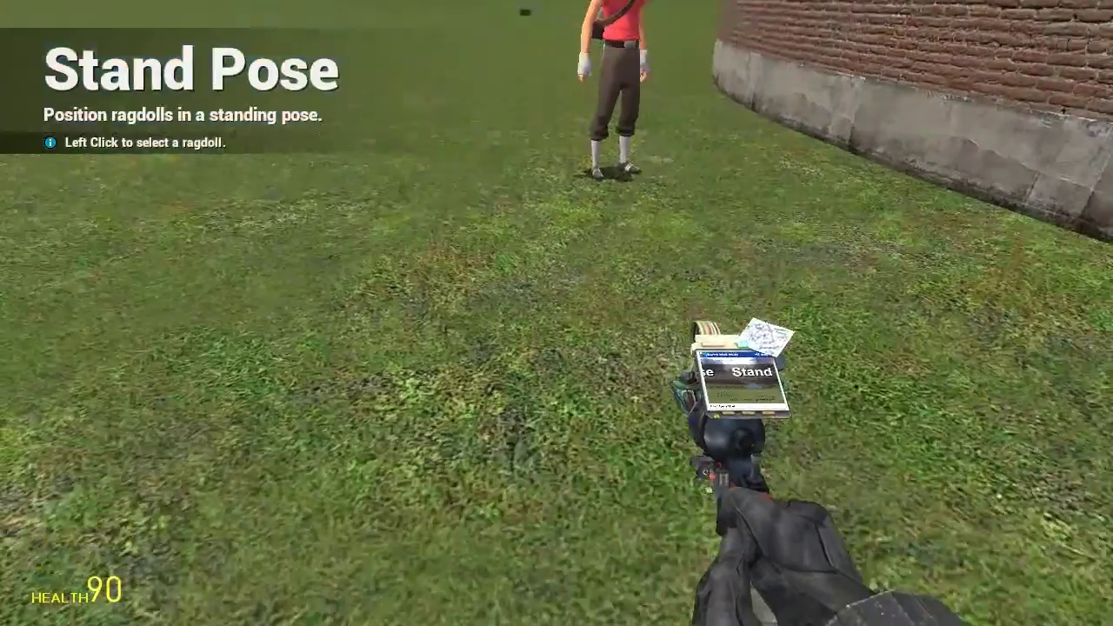
pyautogui.press('q')
pyautogui.click(391, 266)
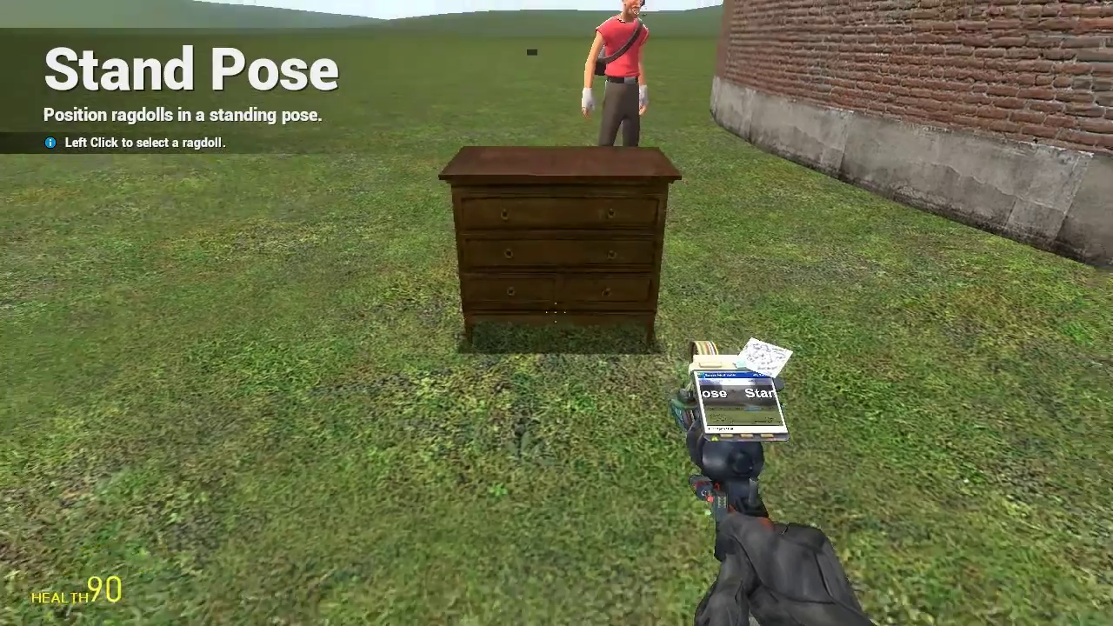
pyautogui.press('q')
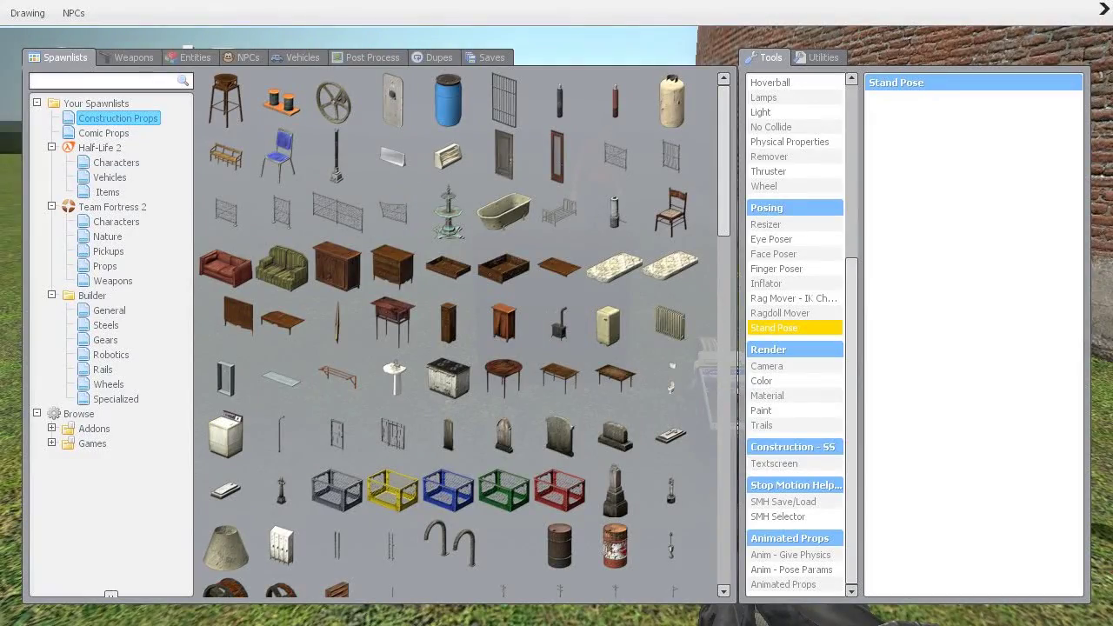
pyautogui.press('q')
# Step: Equip the physics gun and select the chest of drawers (furnituredrawer001a.mdl) as the object to animate
pyautogui.scroll(-3, 556, 313)
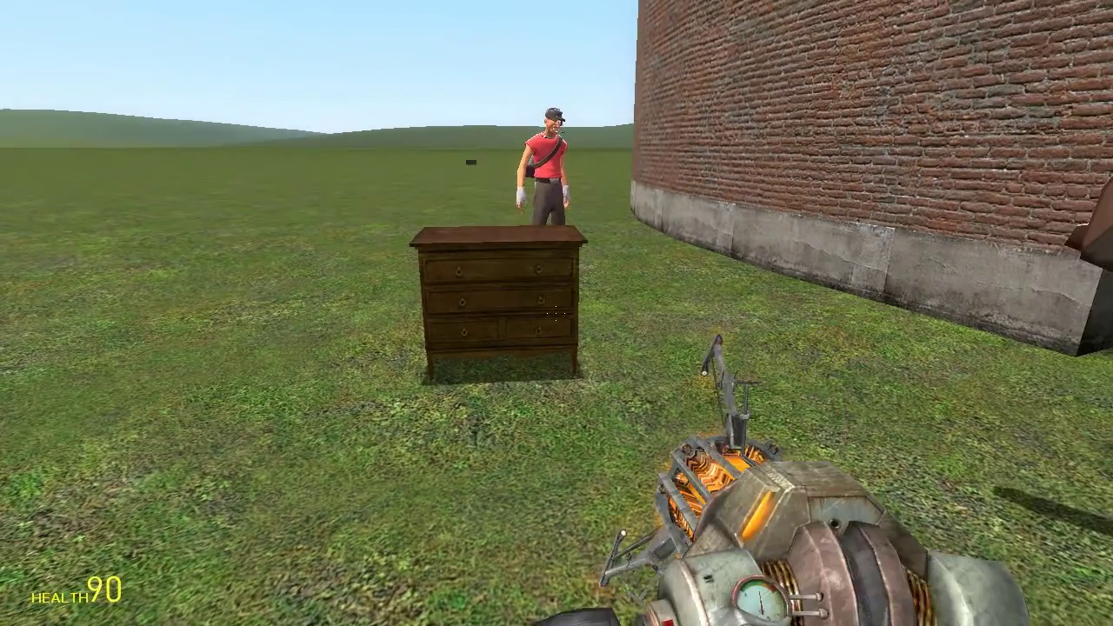
pyautogui.press('c')
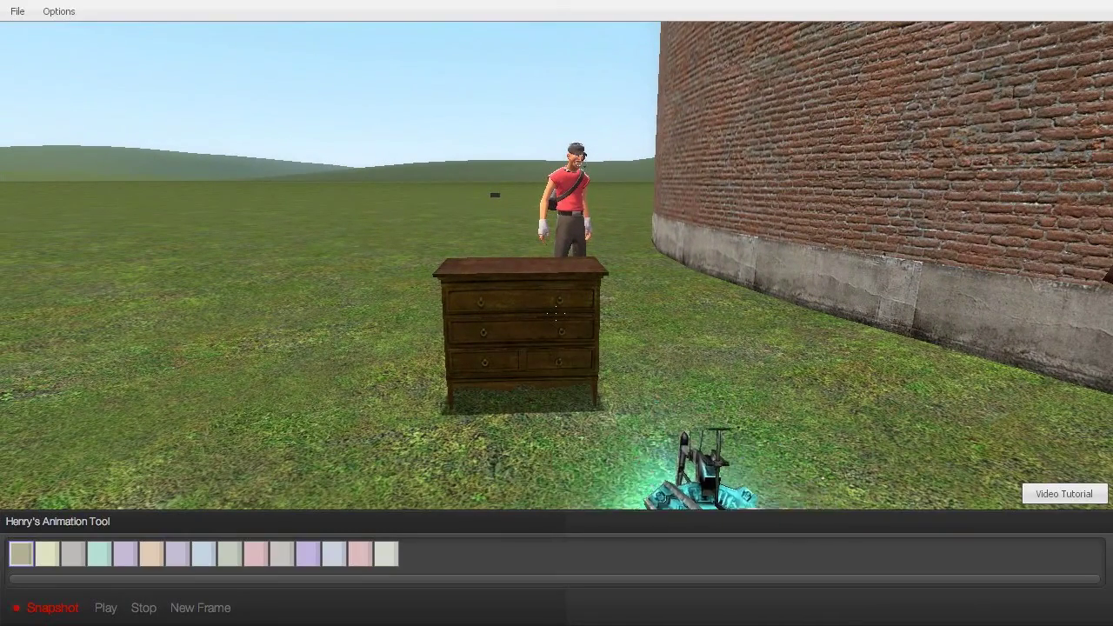
pyautogui.click(523, 330)
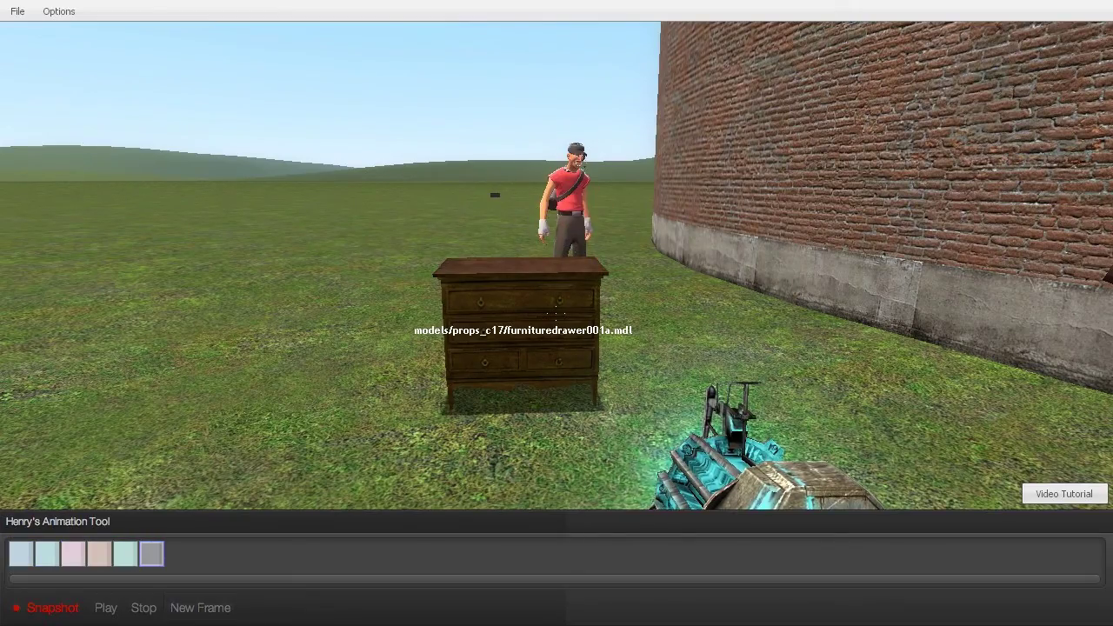
pyautogui.press('c')
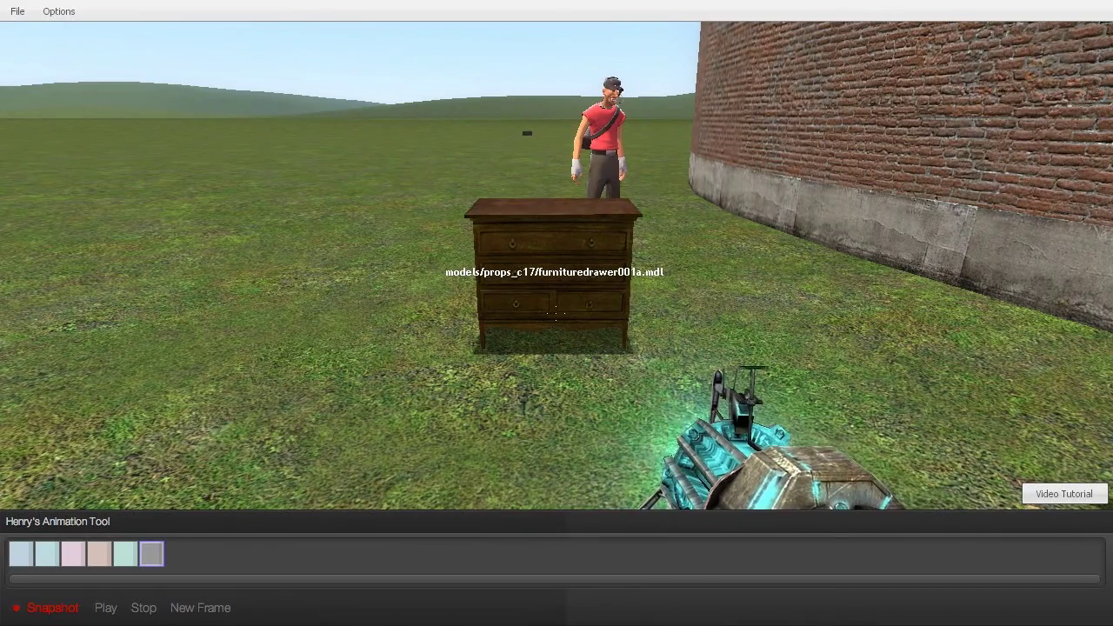
pyautogui.press('c')
pyautogui.press('c')
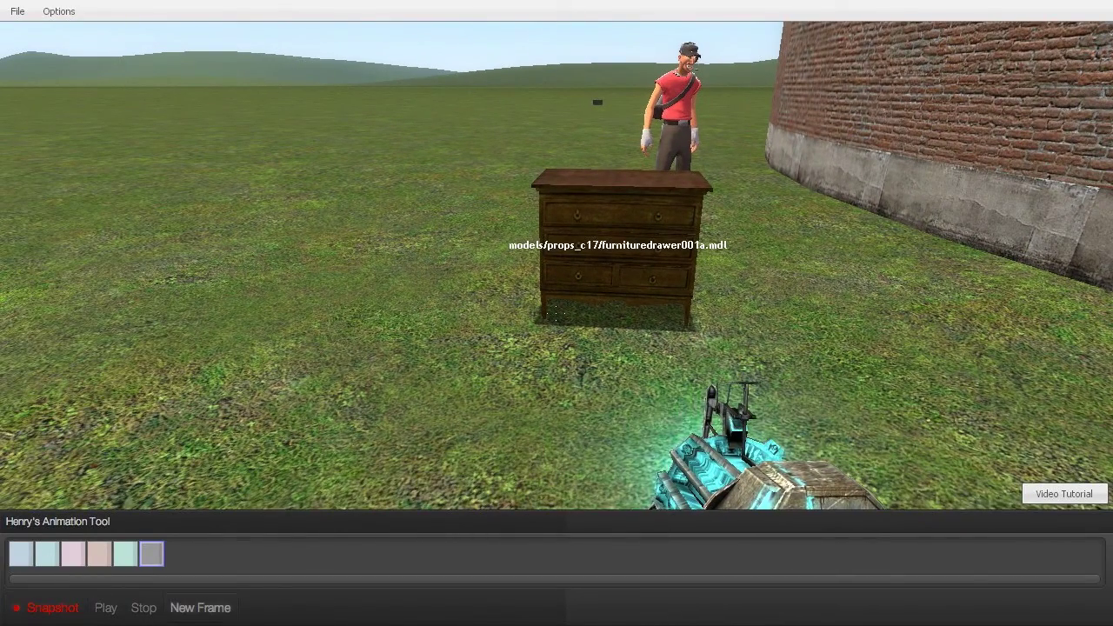
# Step: Lift the chest of drawers off the grass in front of the Scout and record the raised position in a new frame
pyautogui.press('c')
pyautogui.click(556, 313)
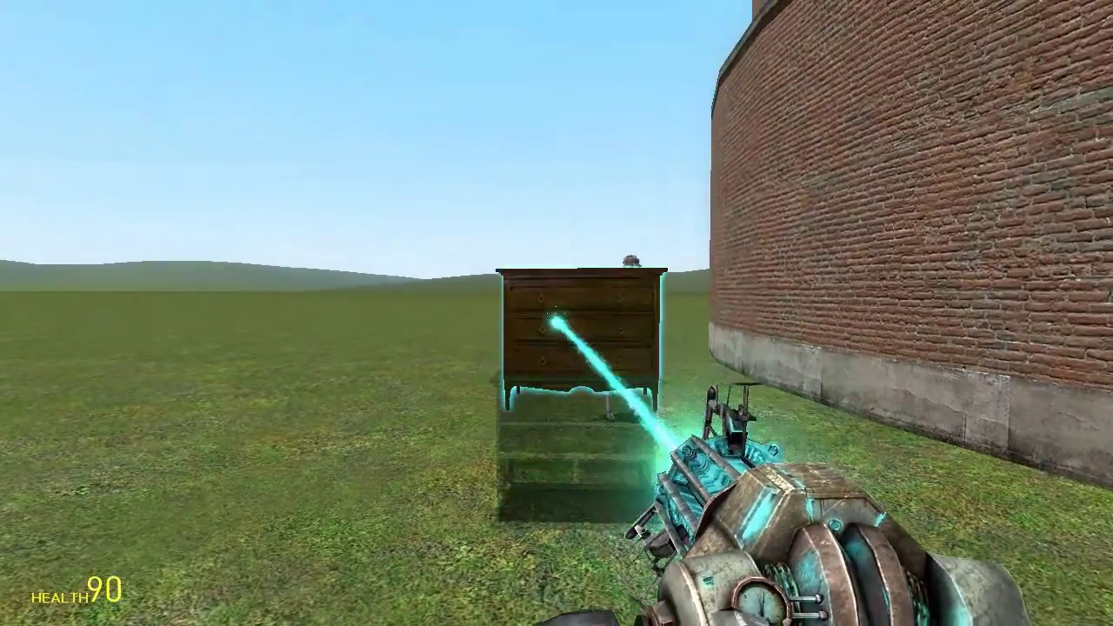
pyautogui.press('c')
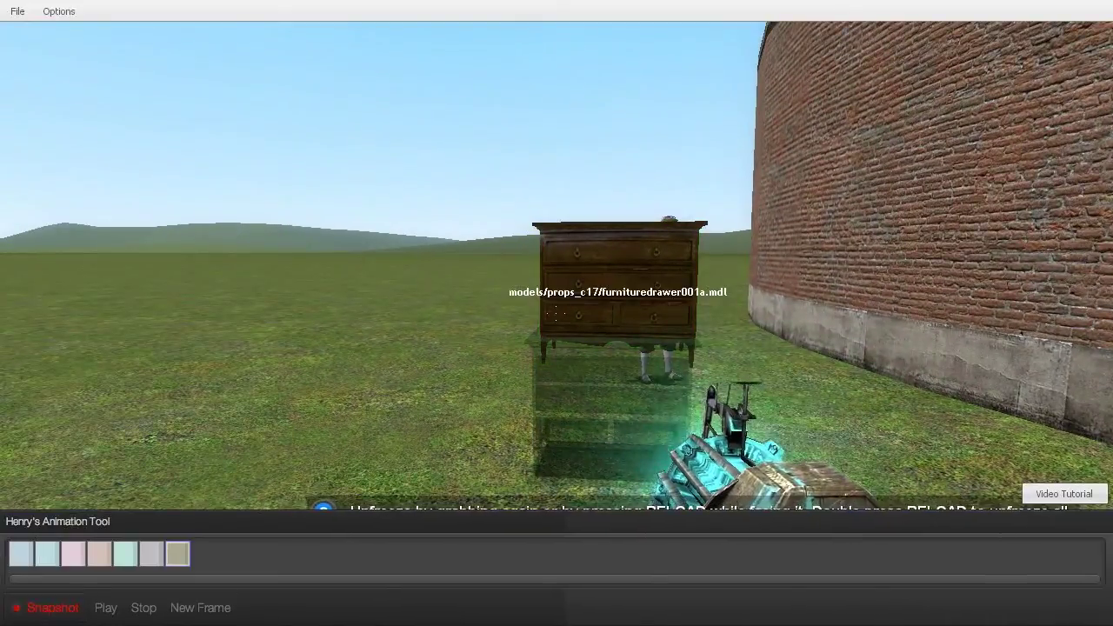
pyautogui.press('c')
pyautogui.press('c')
pyautogui.press('c')
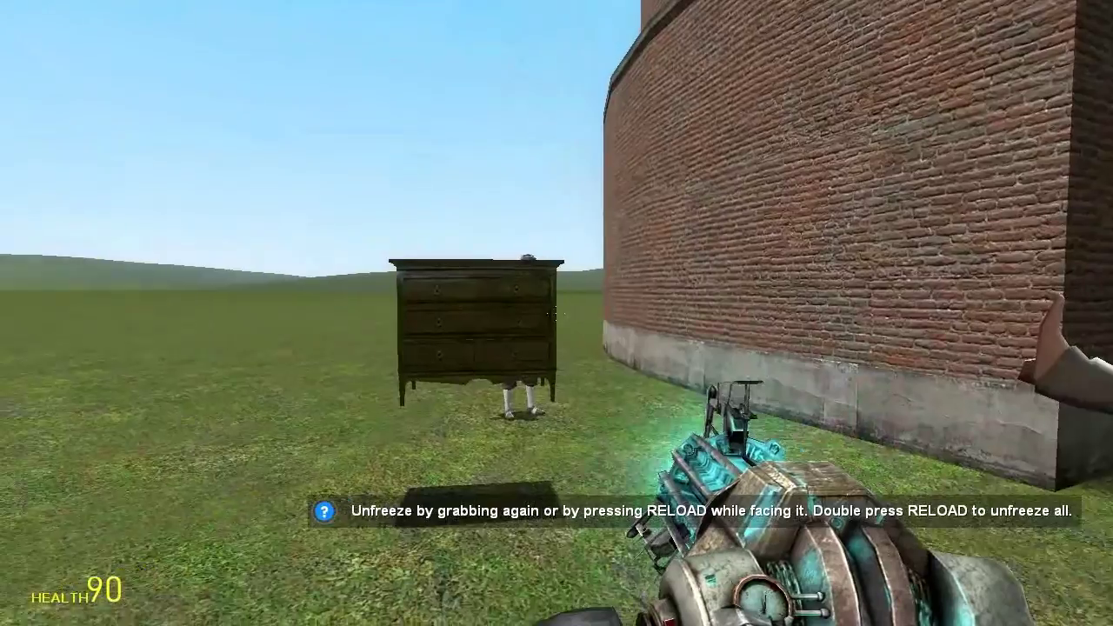
# Step: Move the chest of drawers in front of the brick wall between the Scout and the Sniper for the next animation frame
pyautogui.click(556, 313)
pyautogui.press('c')
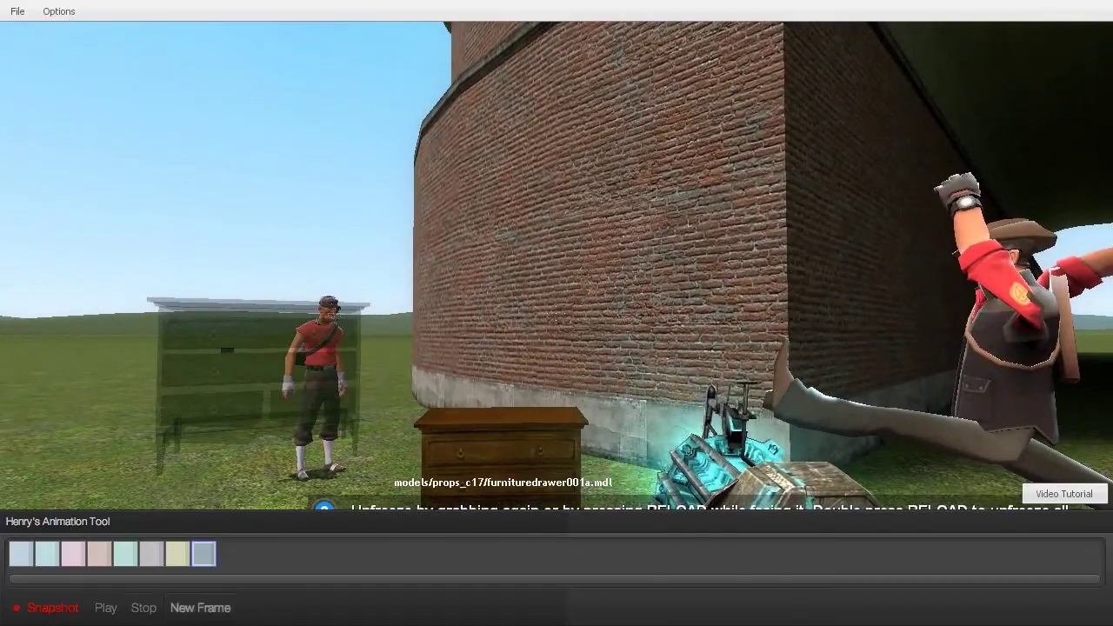
pyautogui.press('c')
pyautogui.click(556, 313)
pyautogui.press('c')
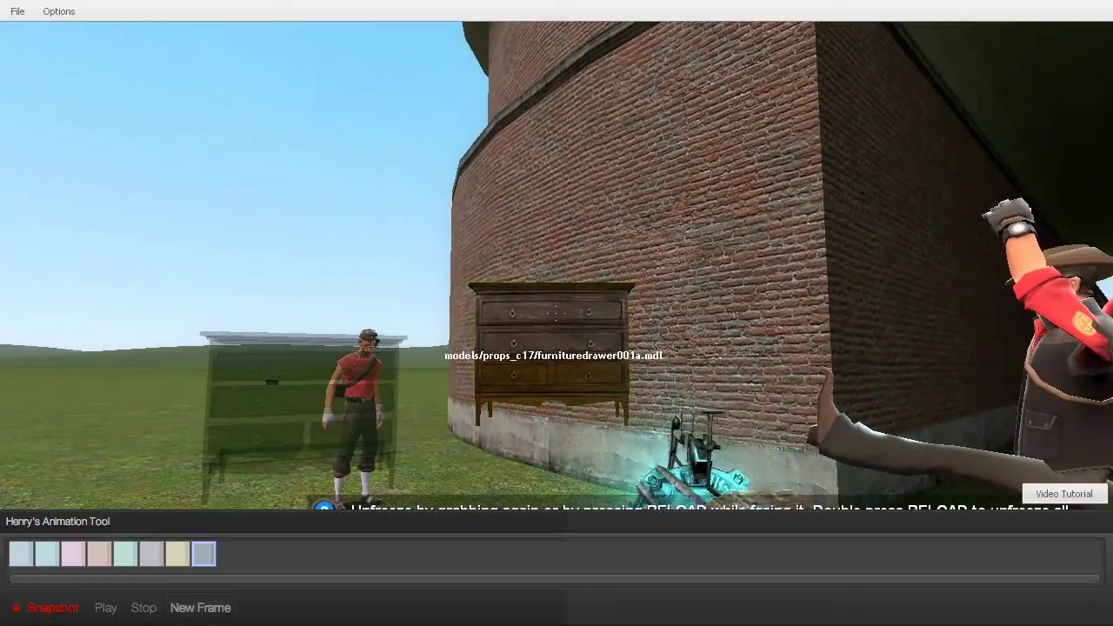
pyautogui.press('c')
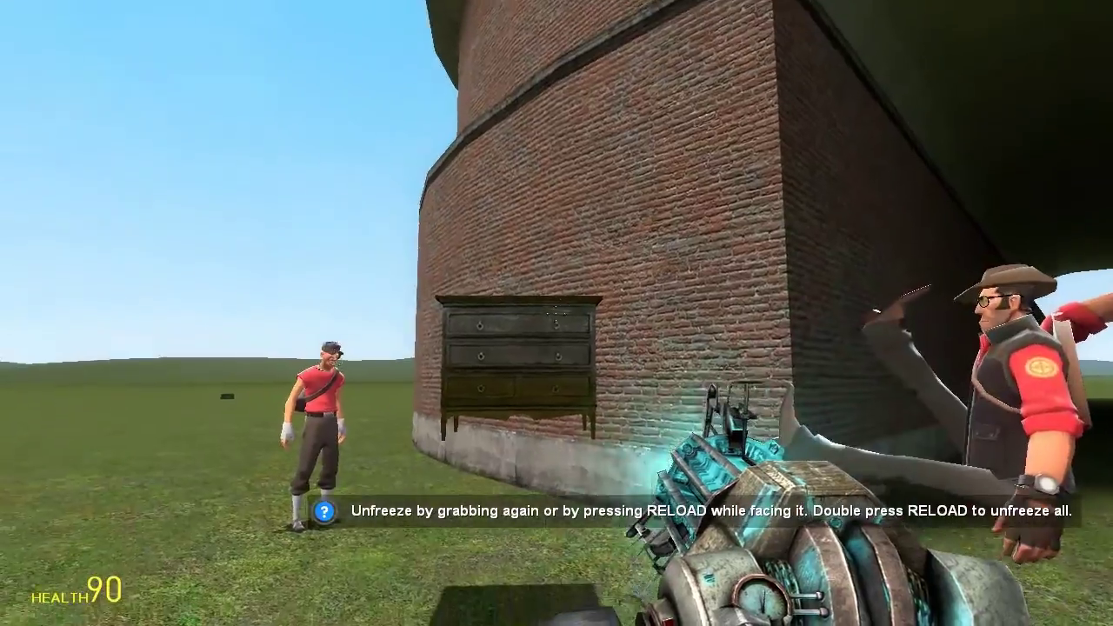
# Step: Carry the chest of drawers to the wall corner in front of the Sniper and add another animation frame
pyautogui.click(556, 313)
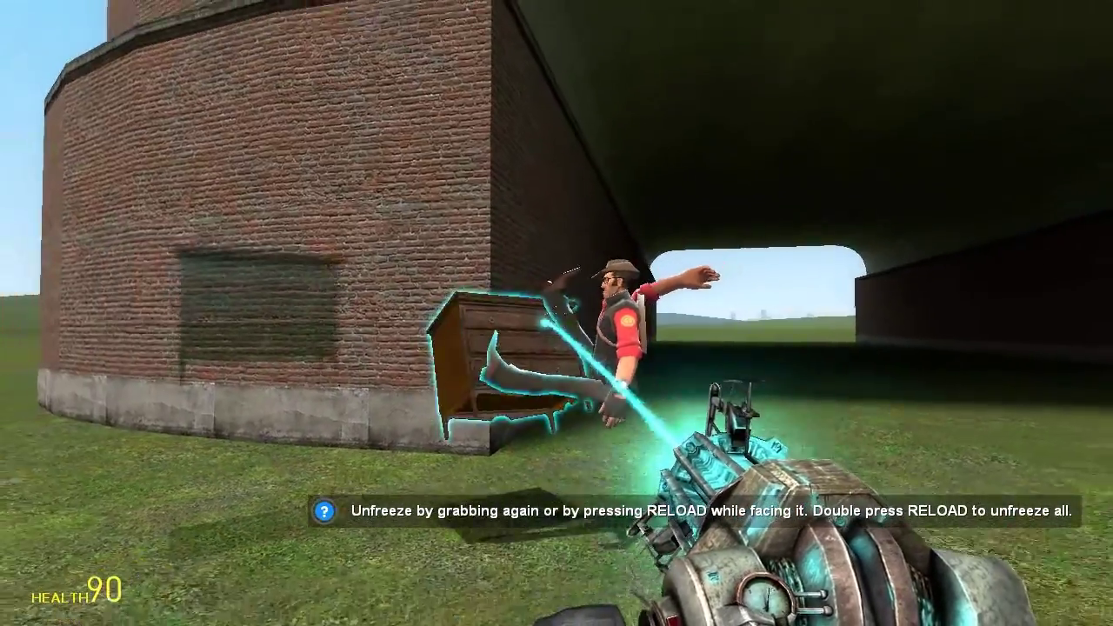
pyautogui.scroll(-2, 556, 313)
pyautogui.press('c')
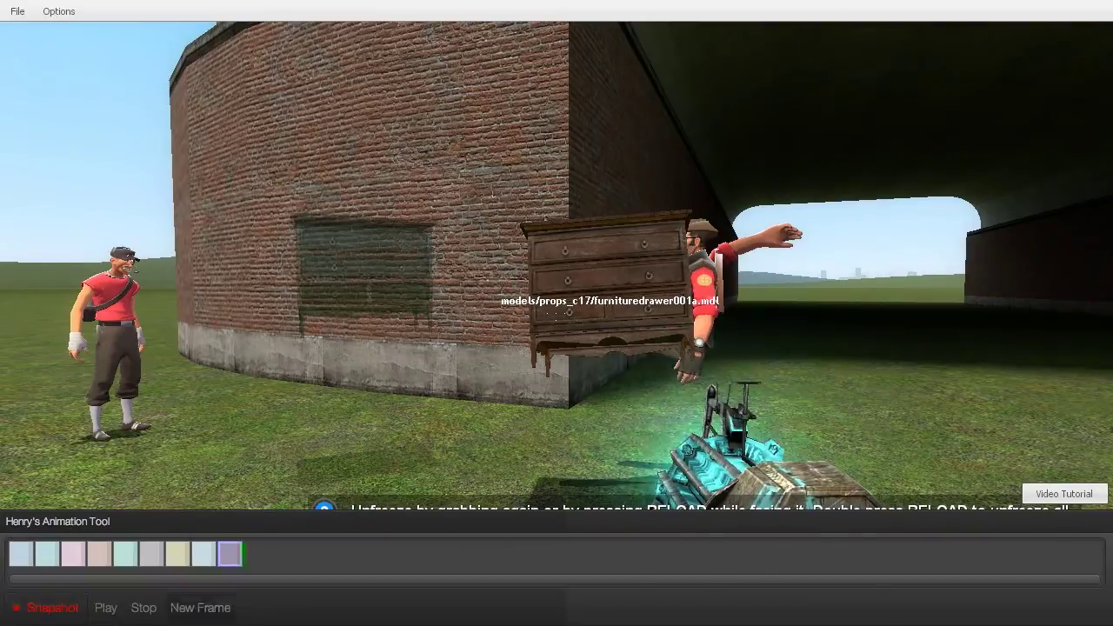
pyautogui.press('c')
# Step: Tilt the chest of drawers in mid-air over the Sniper's upper body, freeze it, and record the pose in a new frame
pyautogui.press('w')
pyautogui.click(556, 313)
pyautogui.click(556, 313)
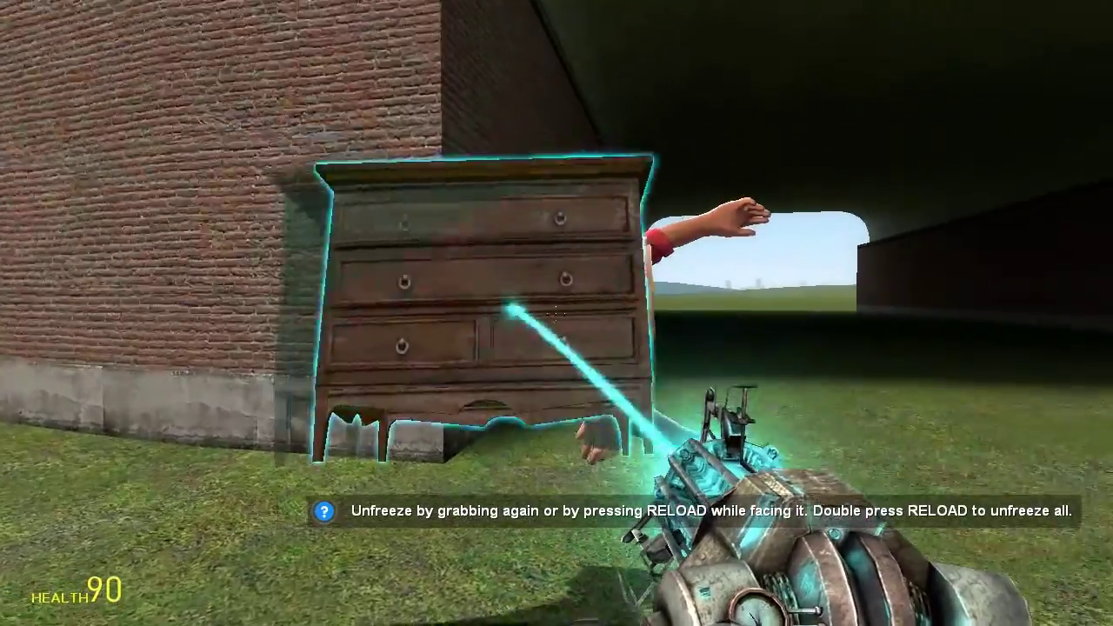
pyautogui.press('e')
pyautogui.press('w')
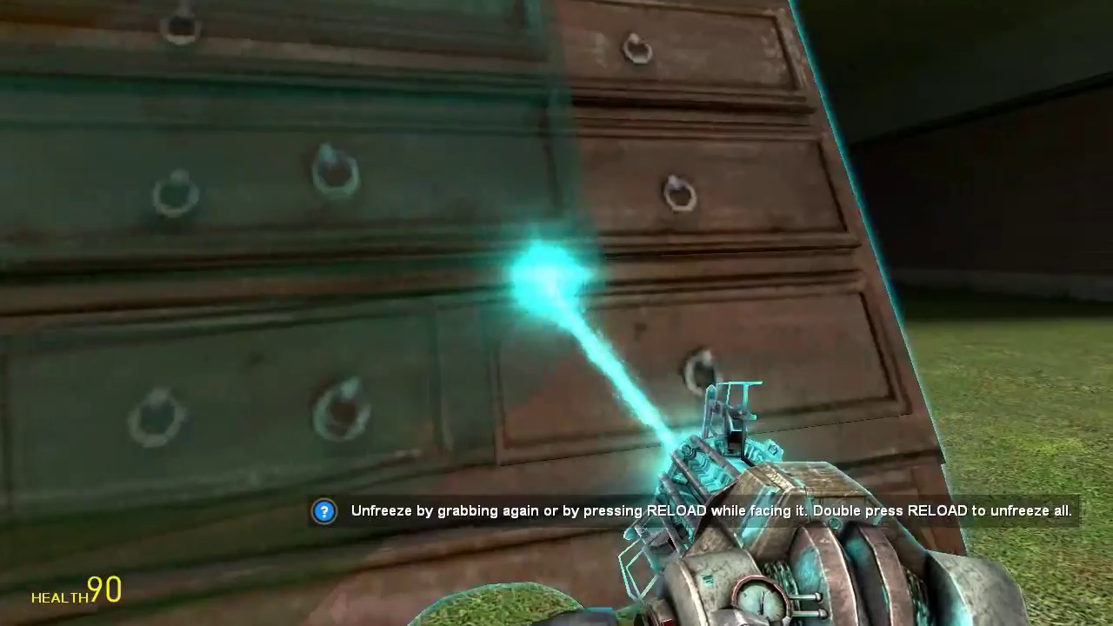
pyautogui.scroll(3, 556, 312)
pyautogui.scroll(-3, 557, 313)
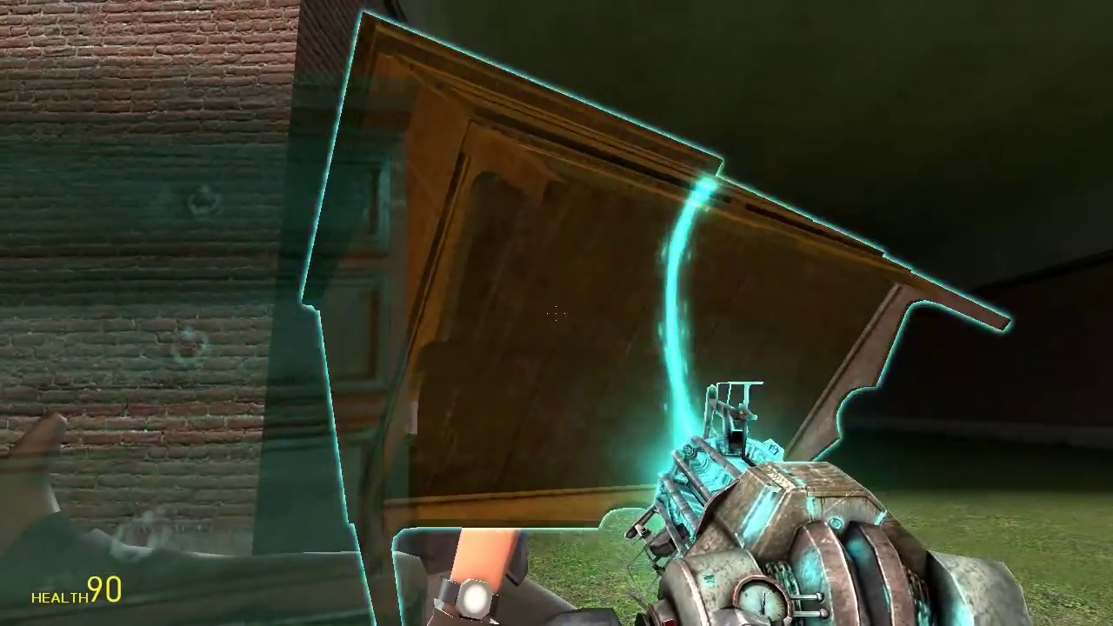
pyautogui.rightClick(556, 313)
pyautogui.press('s')
pyautogui.press('c')
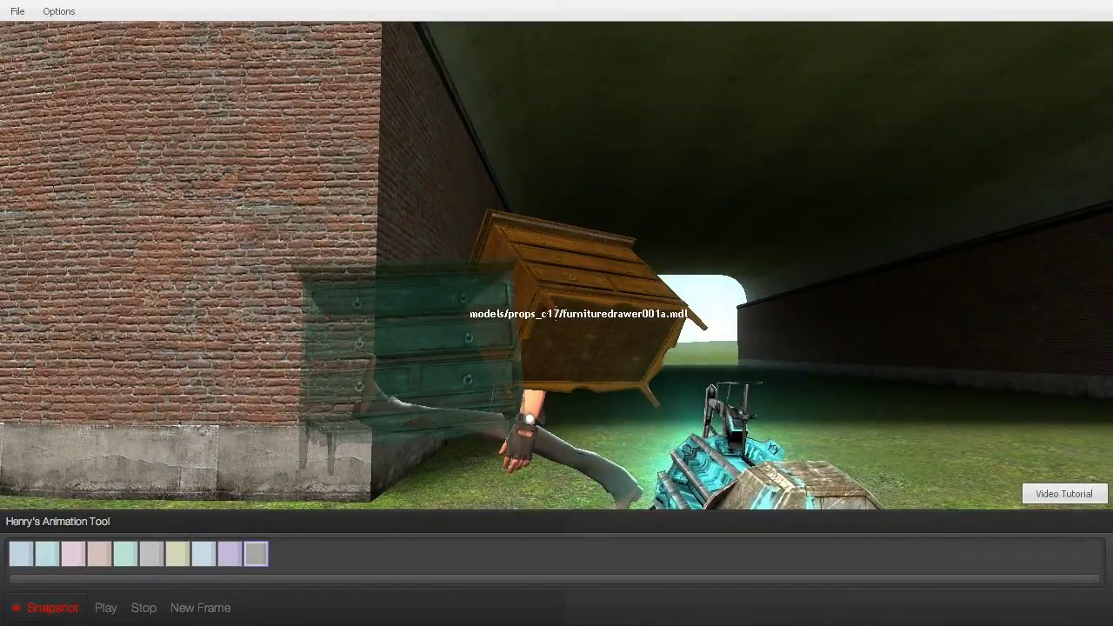
# Step: View the tilted chest of drawers and the Sniper from the wall side and from behind
pyautogui.press('s')
pyautogui.press('d')
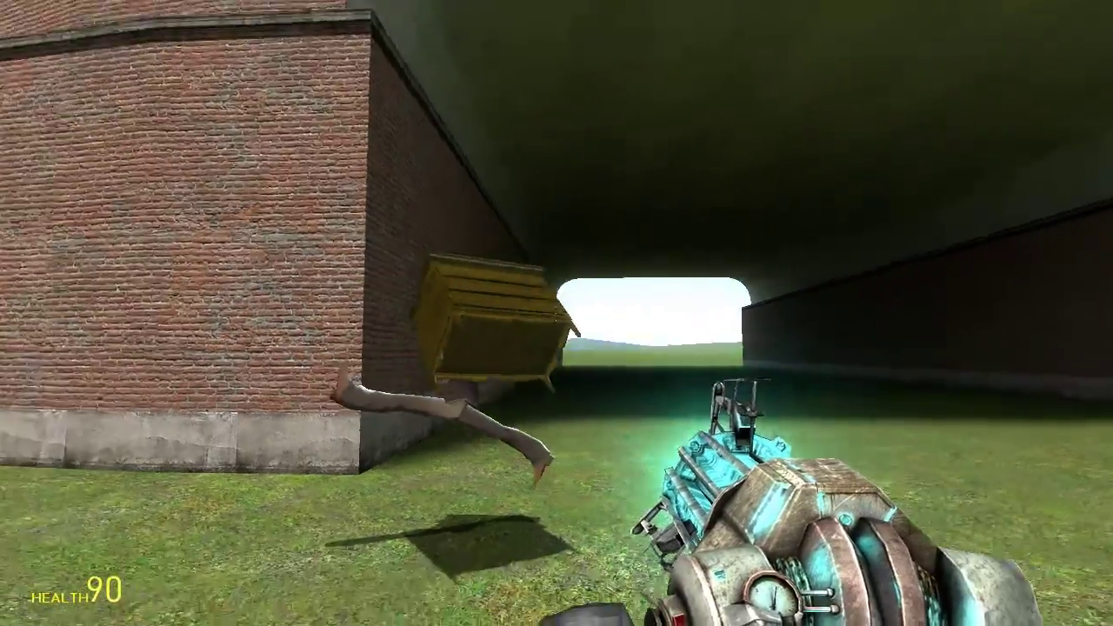
pyautogui.press('w')
pyautogui.press('d')
pyautogui.press('w')
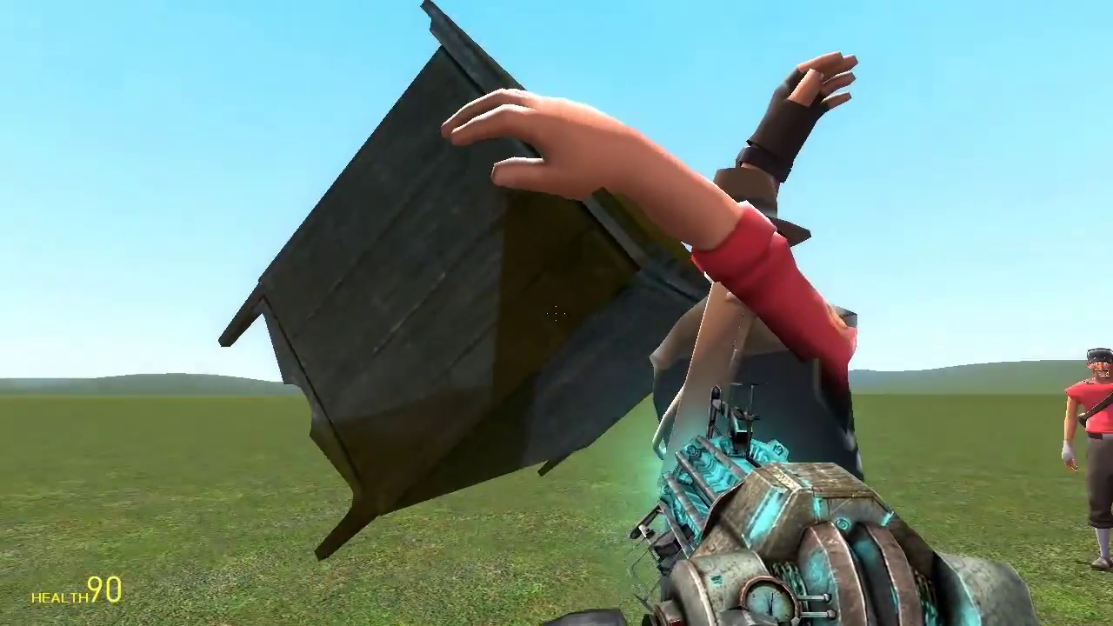
# Step: Set the chest of drawers upright beside the airborne Sniper and record its position in a new animation frame
pyautogui.click(556, 313)
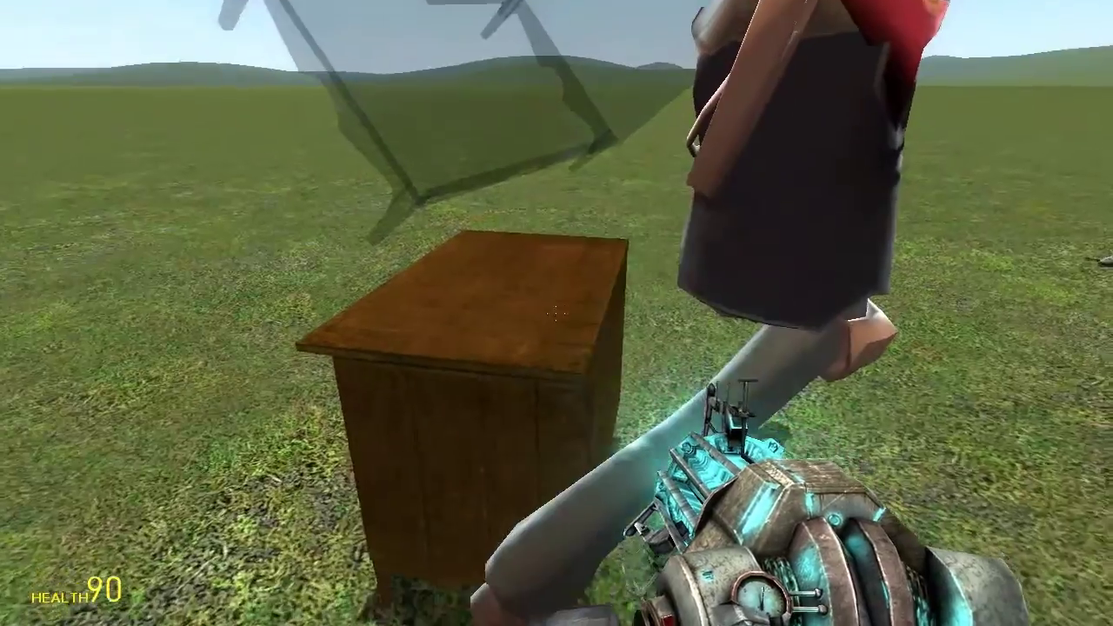
pyautogui.moveTo(556, 313); pyautogui.dragTo(556, 313)
pyautogui.press('d')
pyautogui.press('c')
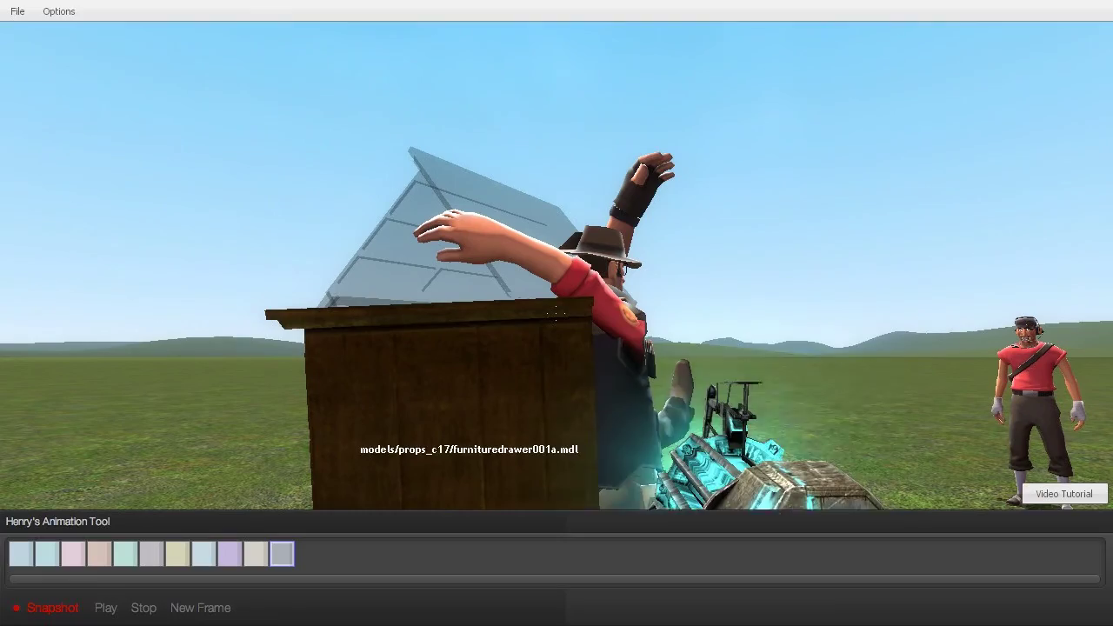
pyautogui.press('c')
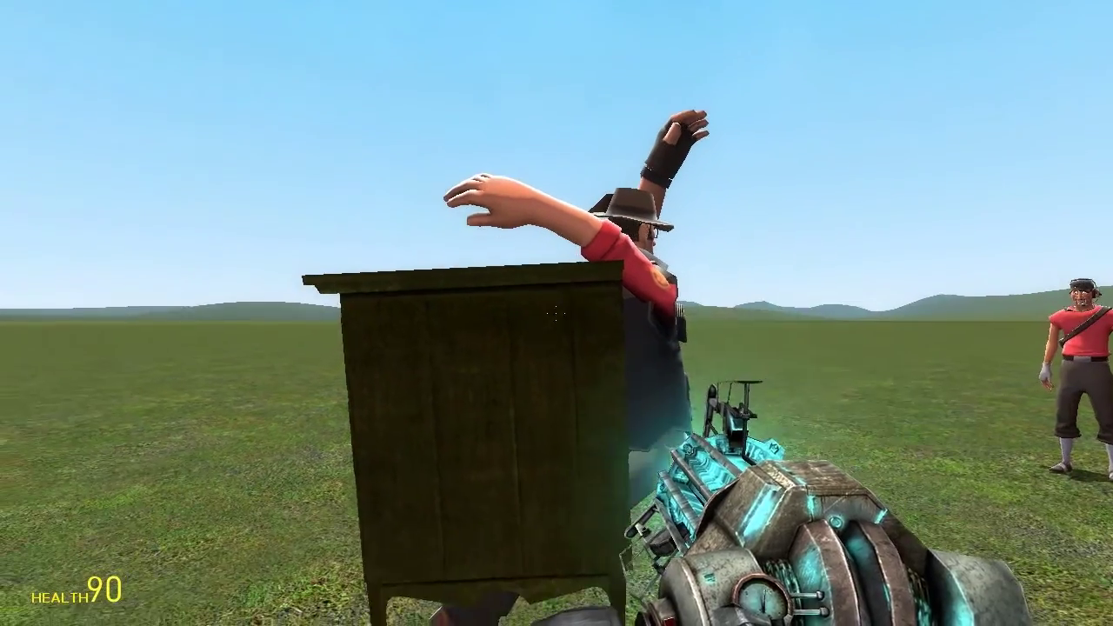
# Step: Turn the upright chest of drawers against the Sniper's body and add another animation frame
pyautogui.moveTo(557, 313); pyautogui.dragTo(556, 312)
pyautogui.press('c')
pyautogui.press('c')
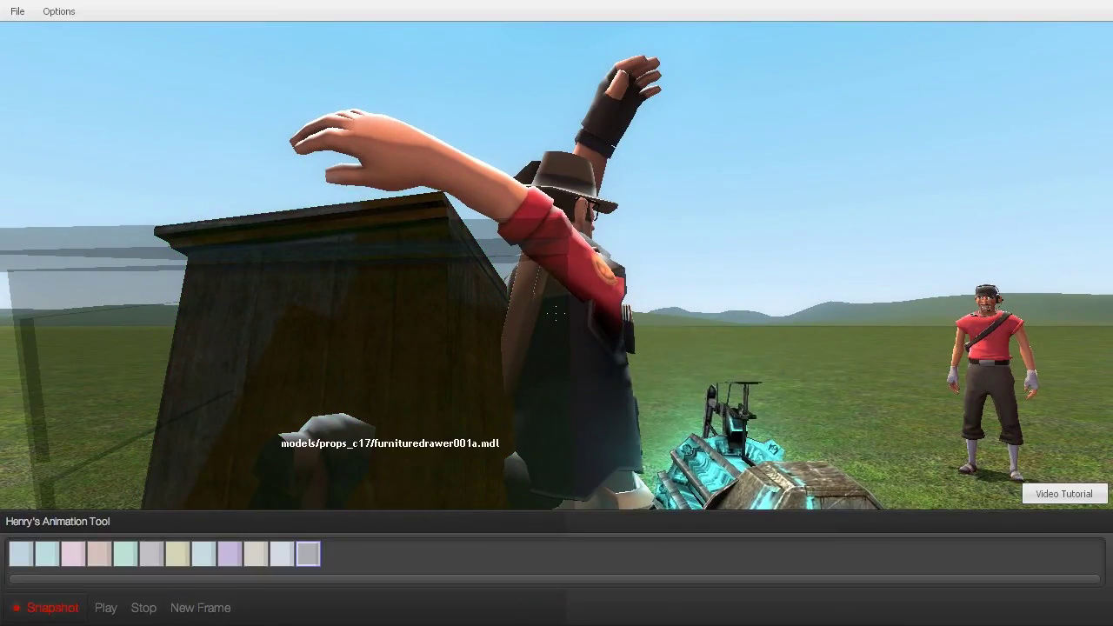
# Step: Tilt the chest of drawers in mid-air against the Sniper, freeze it, and record the pose in a new frame
pyautogui.press('c')
pyautogui.moveTo(556, 313); pyautogui.dragTo(557, 313)
pyautogui.press('c')
pyautogui.rightClick(557, 312)
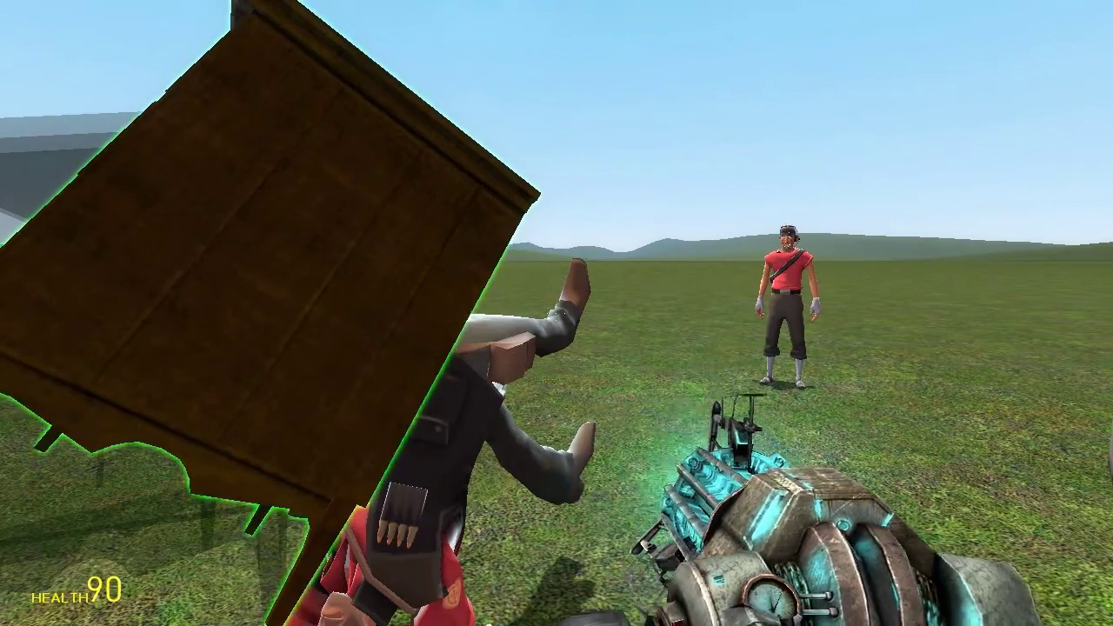
pyautogui.press('c')
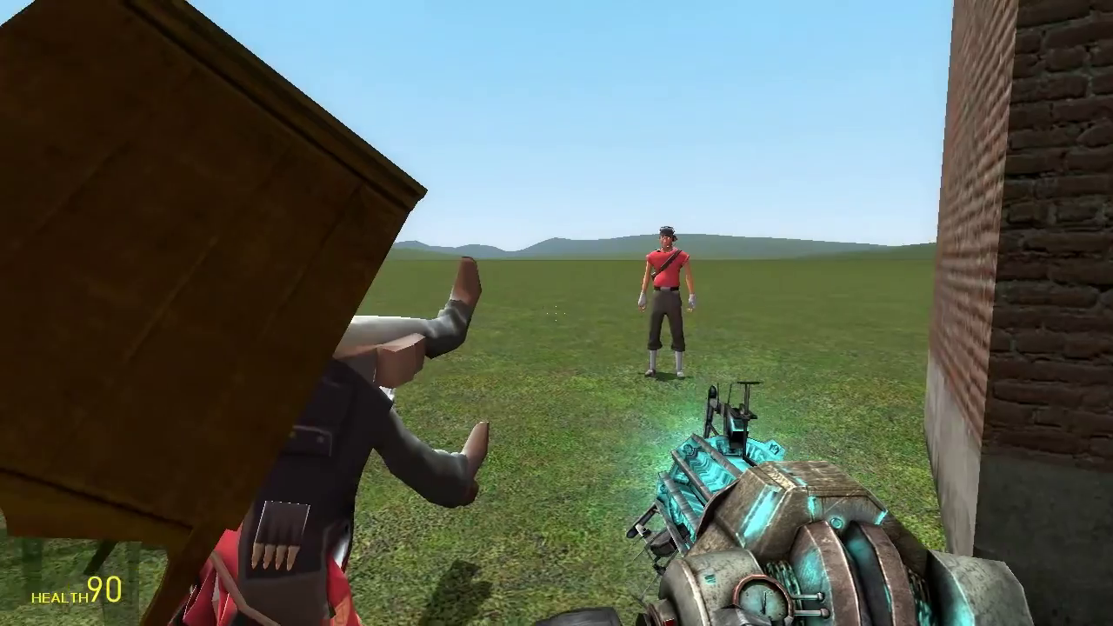
pyautogui.press('c')
pyautogui.press('c')
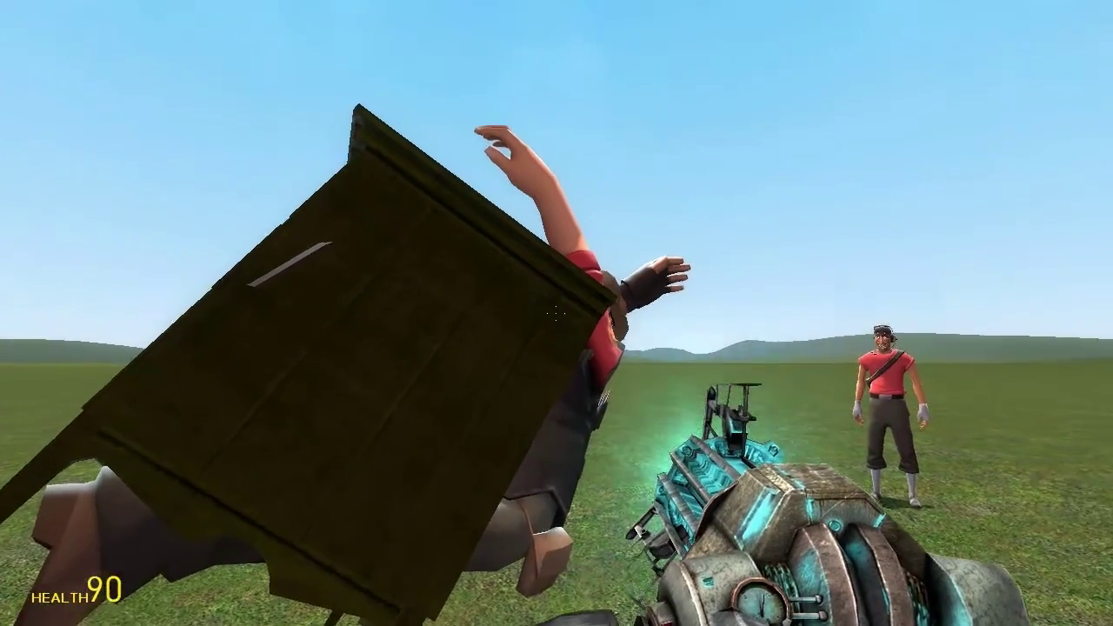
# Step: Rotate the tilted chest of drawers so its underside faces outward beside the Sniper, freeze it, and add a frame
pyautogui.moveTo(557, 313); pyautogui.dragTo(556, 313)
pyautogui.rightClick(556, 313)
pyautogui.press('c')
pyautogui.press('c')
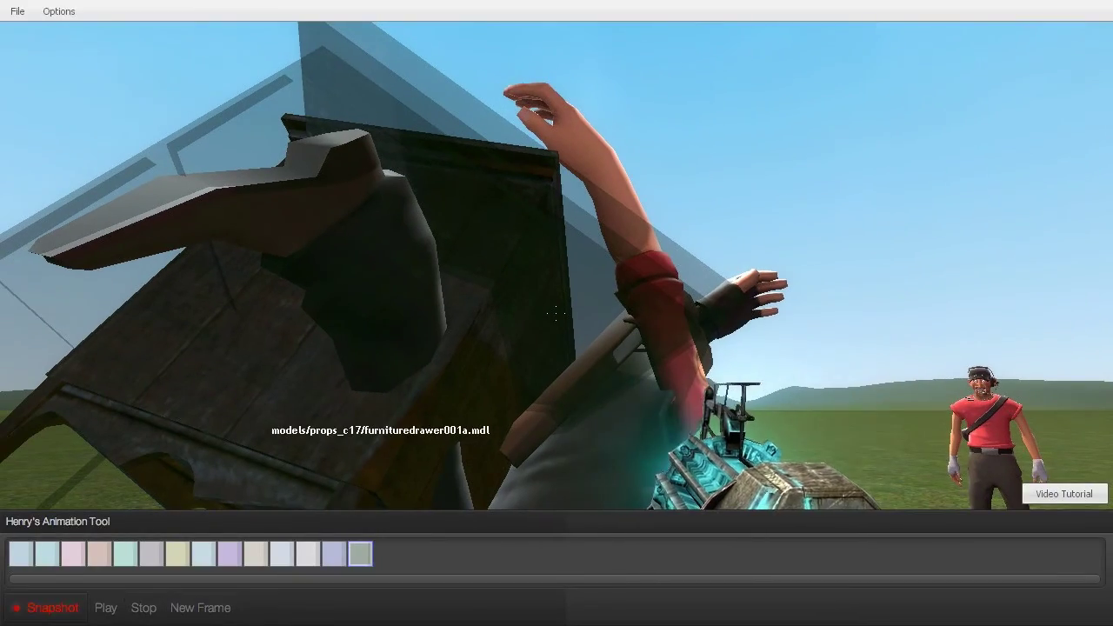
pyautogui.press('c')
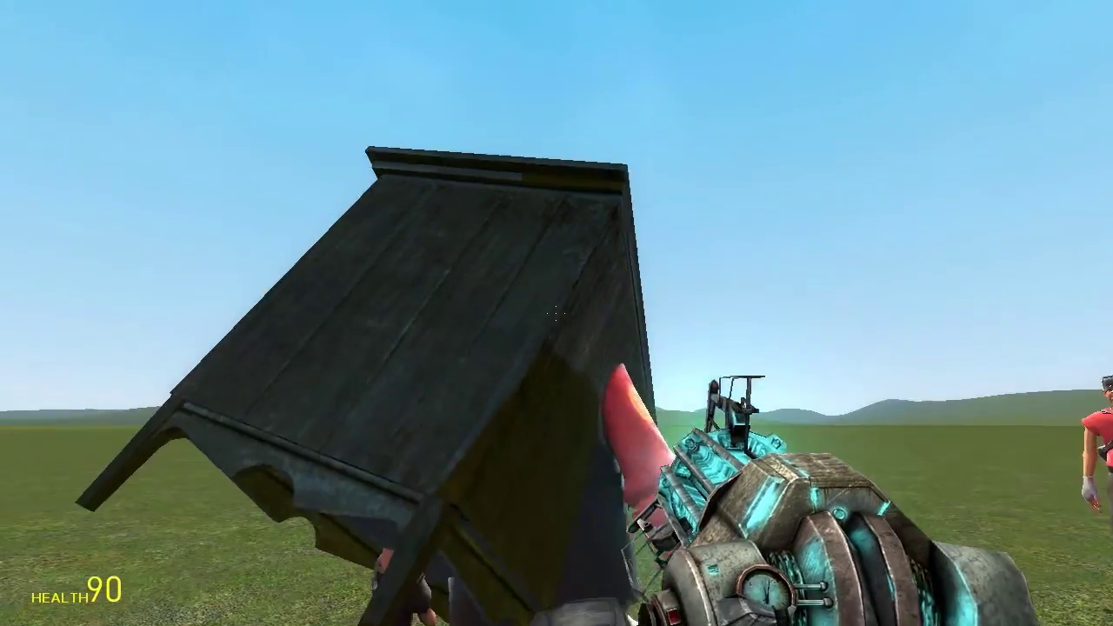
# Step: Move the tilted chest of drawers next to the brick wall corner, freeze it, and add a frame
pyautogui.moveTo(557, 313); pyautogui.dragTo(556, 313)
pyautogui.rightClick(556, 313)
pyautogui.press('c')
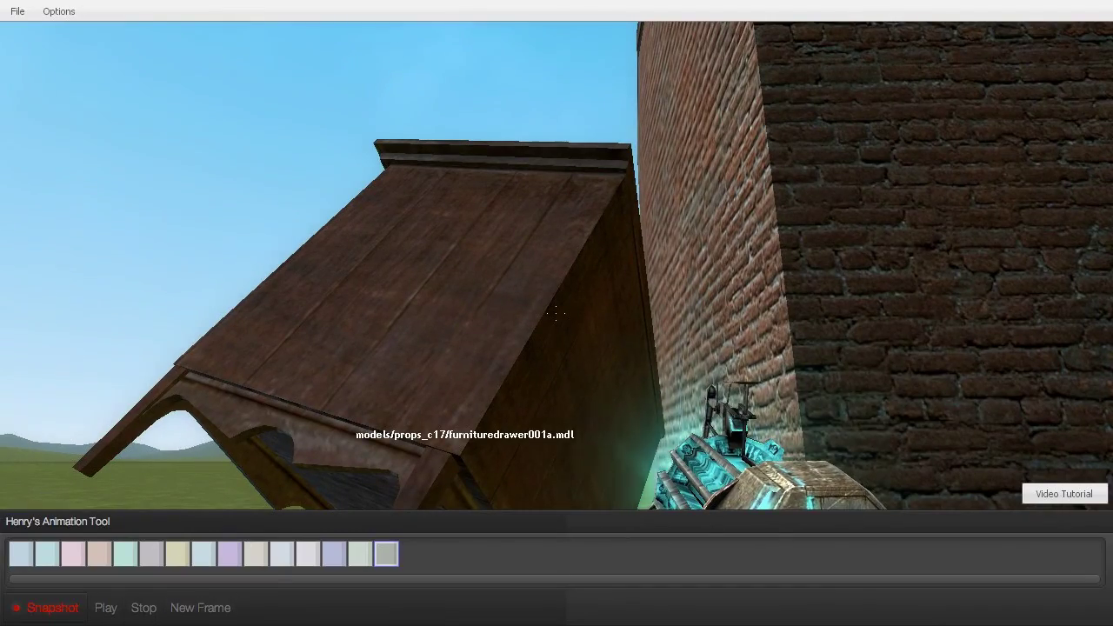
pyautogui.press('c')
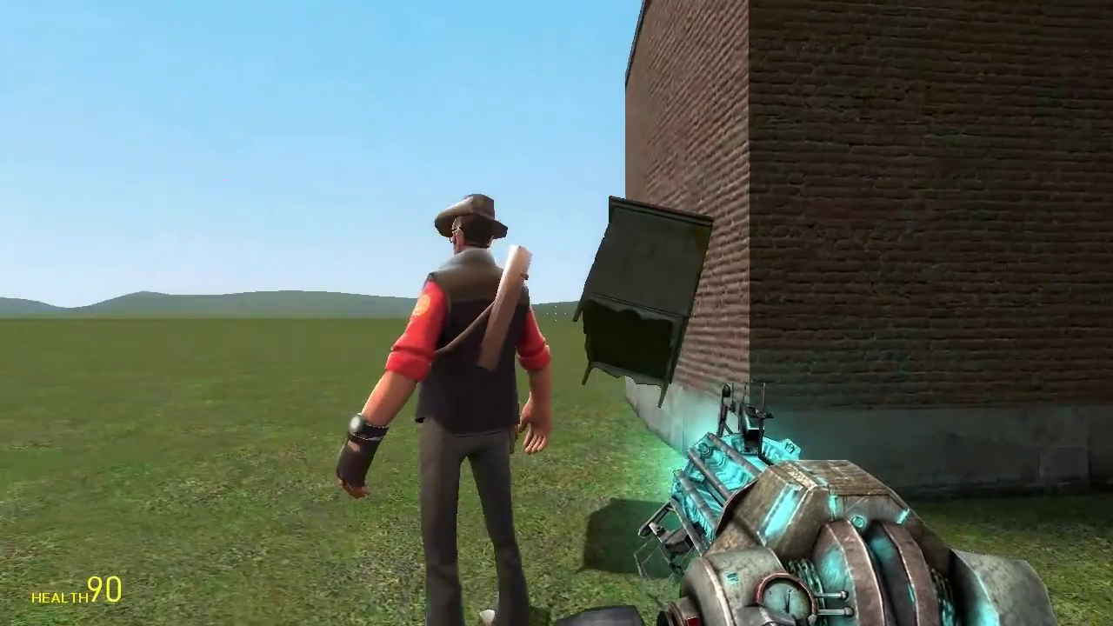
# Step: Play the animation with the Scout, the Sniper and the chest of drawers in view, and stop it
pyautogui.press('c')
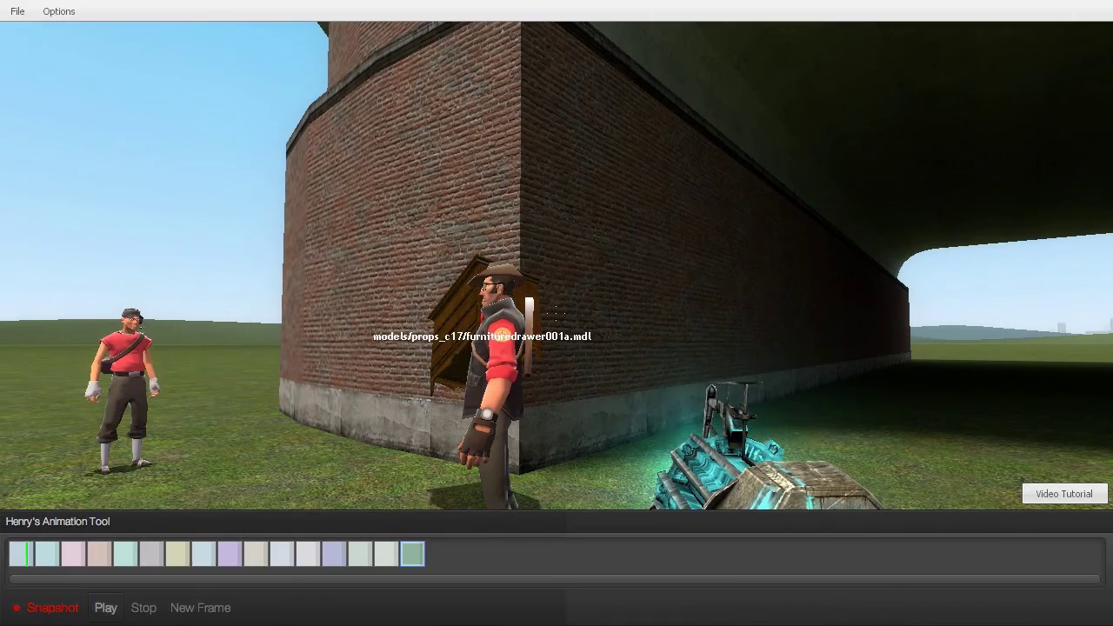
pyautogui.press('c')
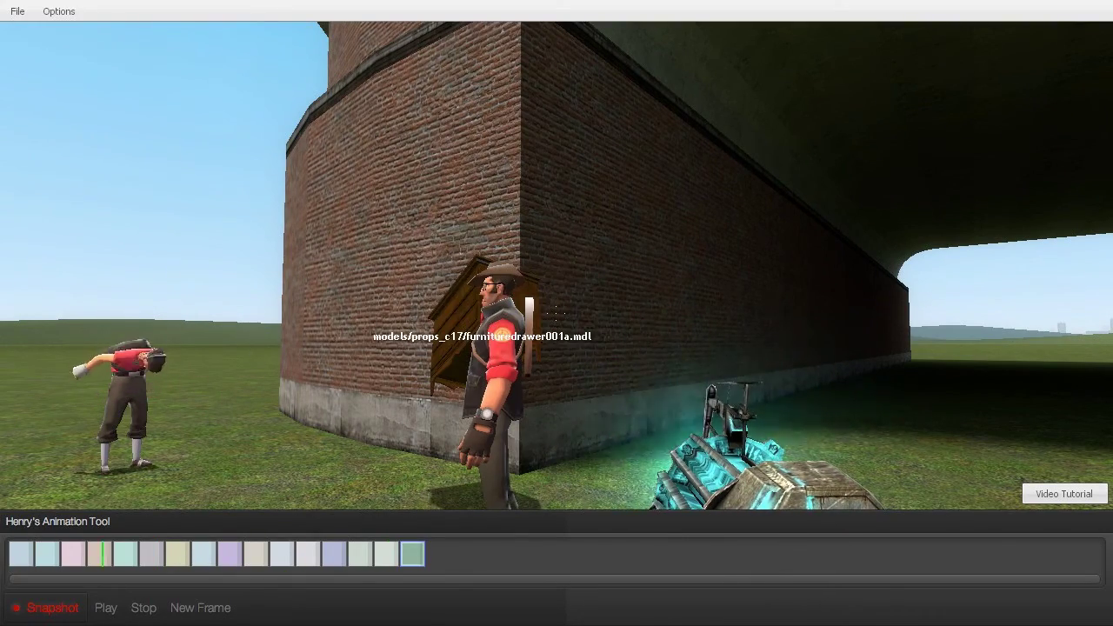
pyautogui.press('c')
pyautogui.click(144, 608)
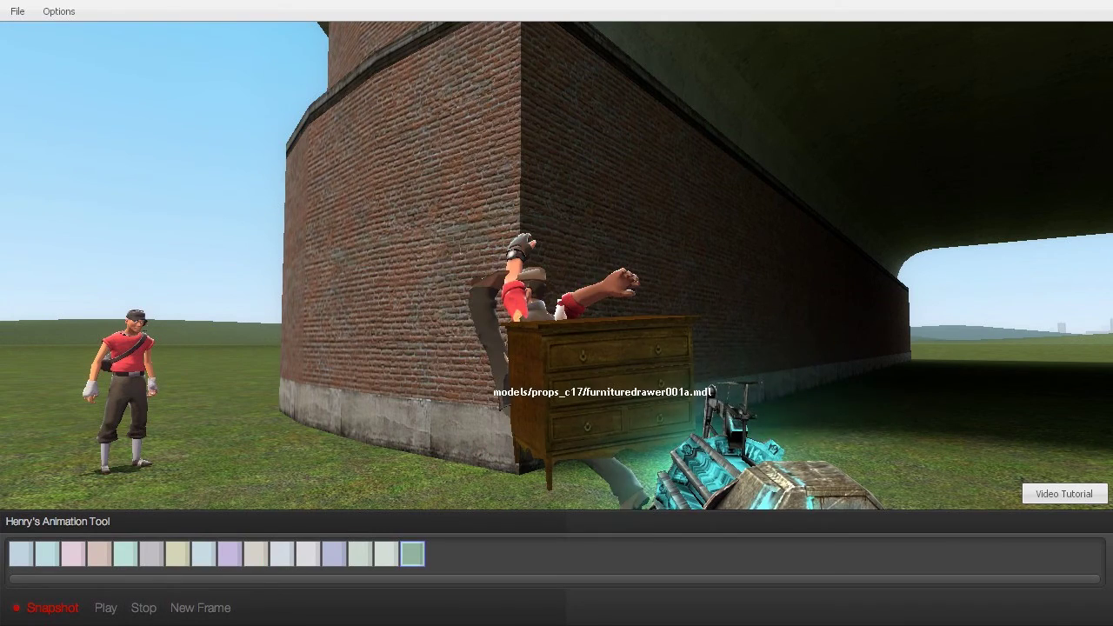
# Step: Delete the last three animation frames one at a time, replaying the animation to check the ending
pyautogui.rightClick(412, 554)
pyautogui.click(105, 608)
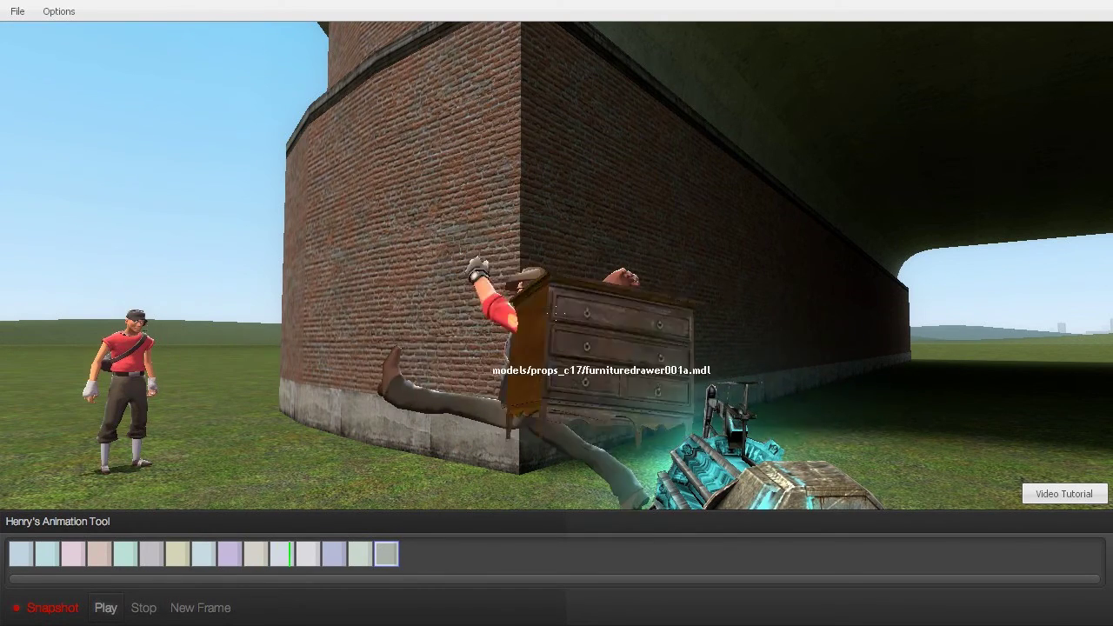
pyautogui.click(143, 608)
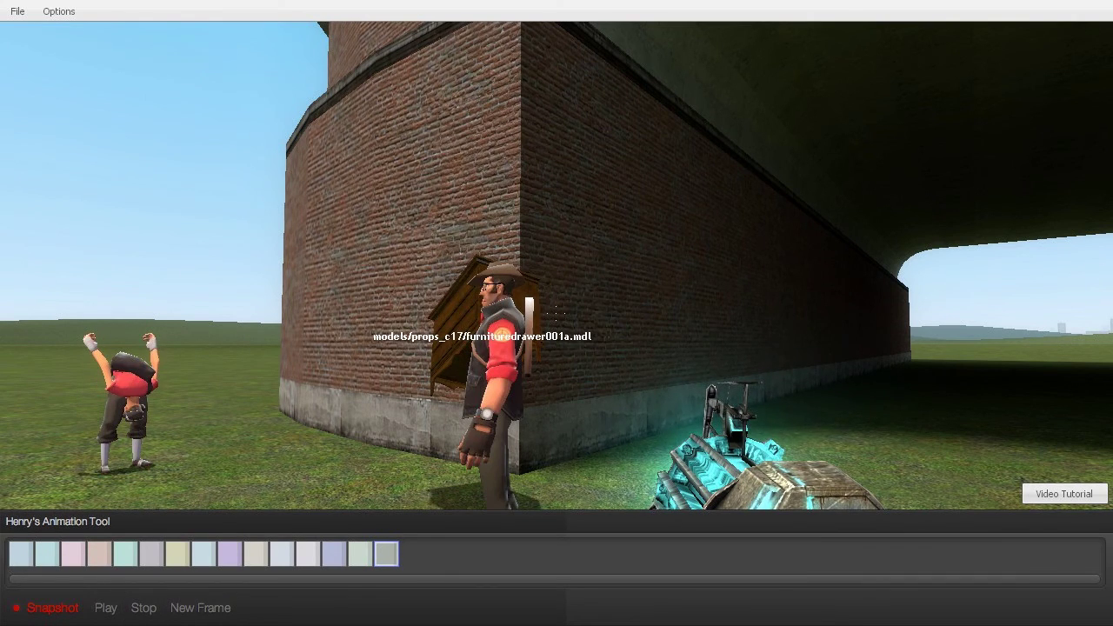
pyautogui.press('Delete')
pyautogui.click(106, 607)
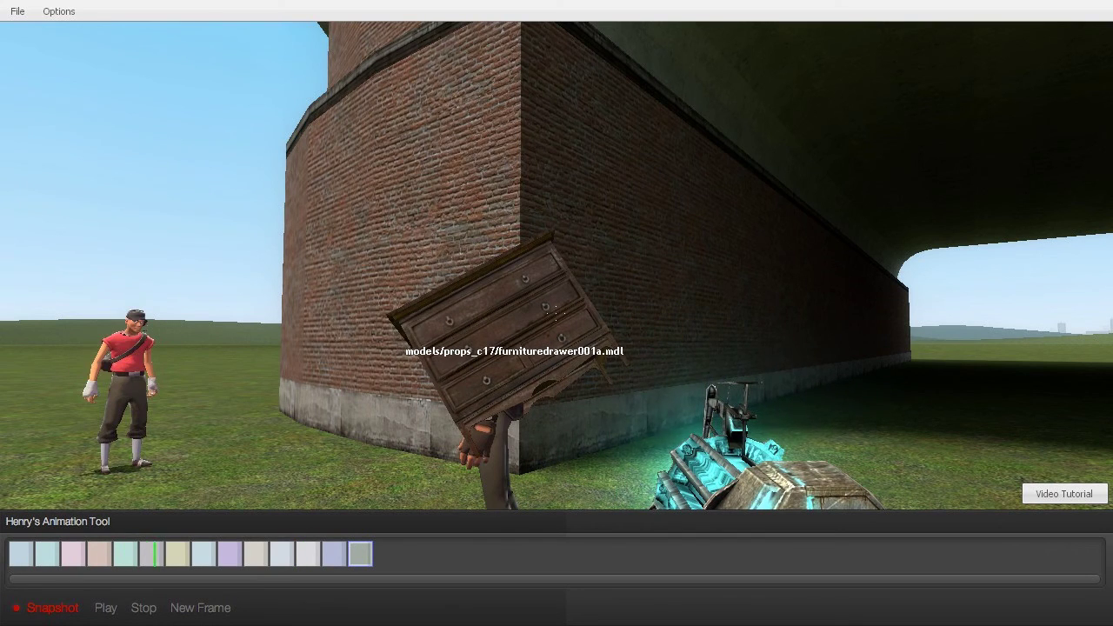
pyautogui.click(106, 608)
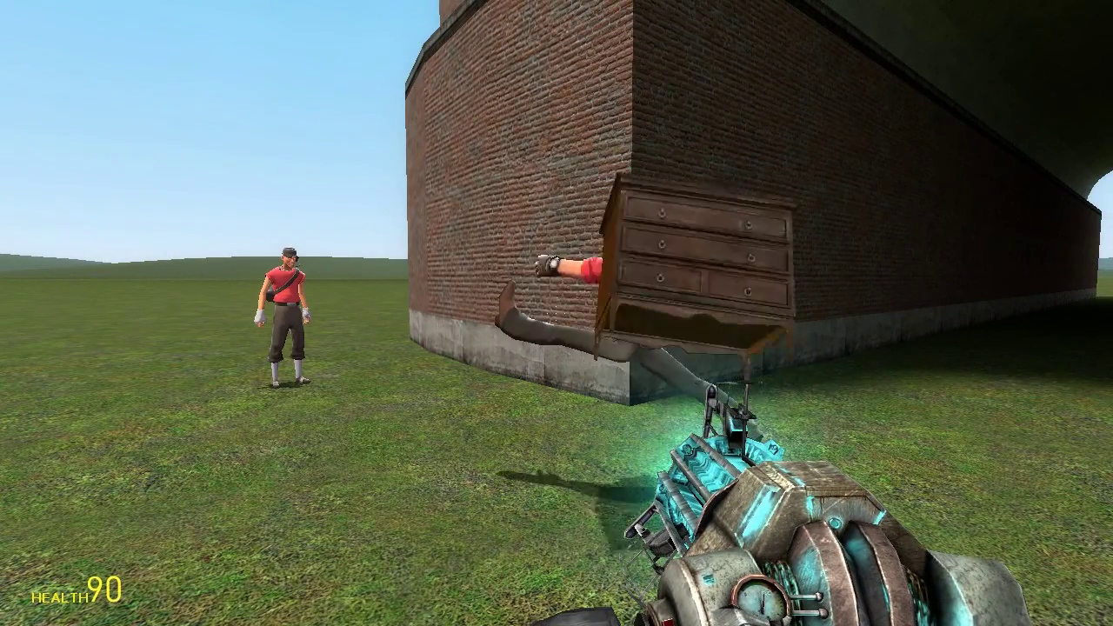
# Step: Examine the animation from the wall corner, close to the Sniper, and from farther out on the grass
pyautogui.press('c')
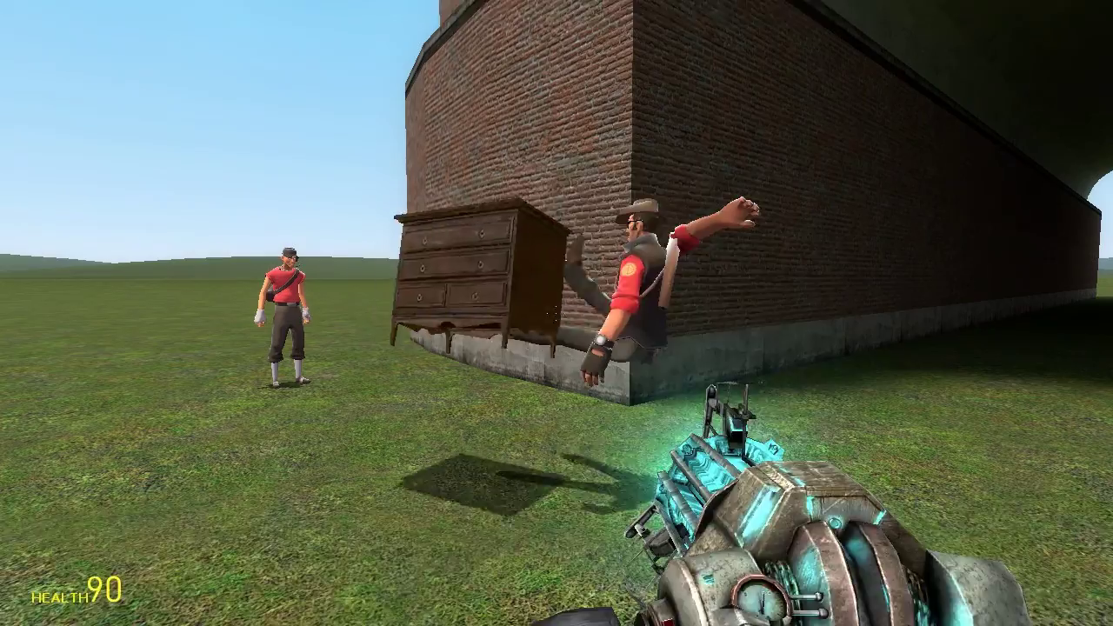
pyautogui.press('c')
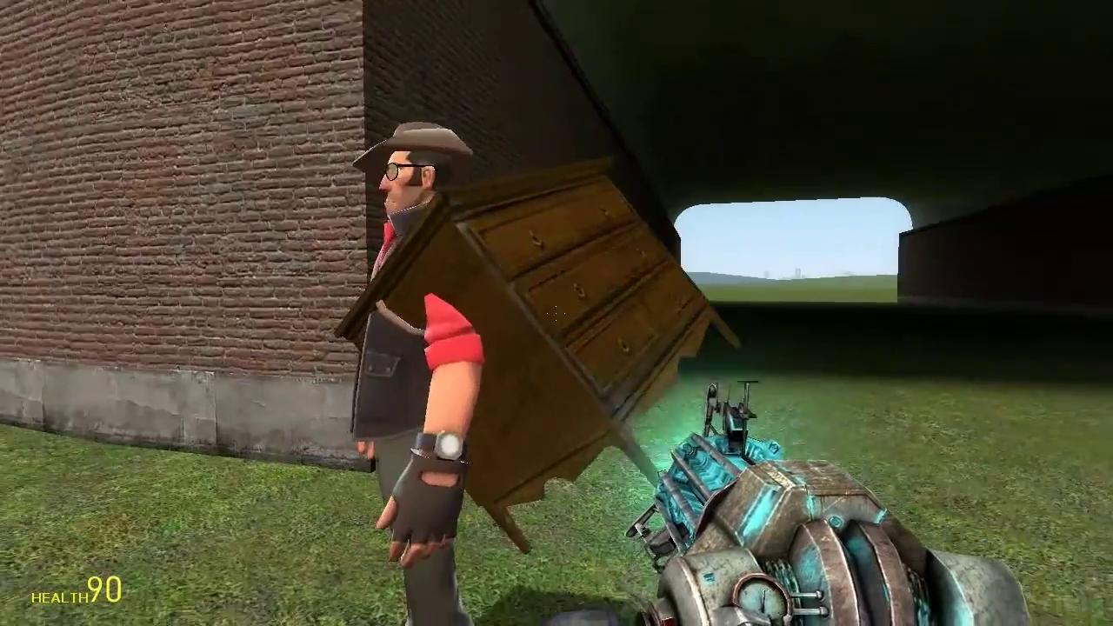
pyautogui.press('c')
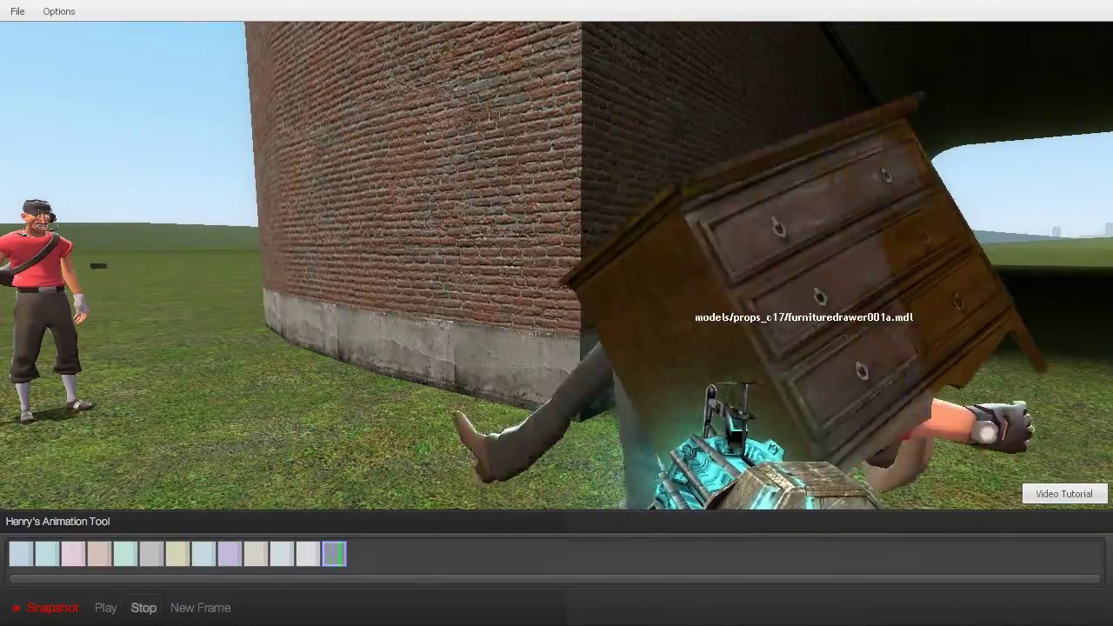
pyautogui.press('c')
pyautogui.press('c')
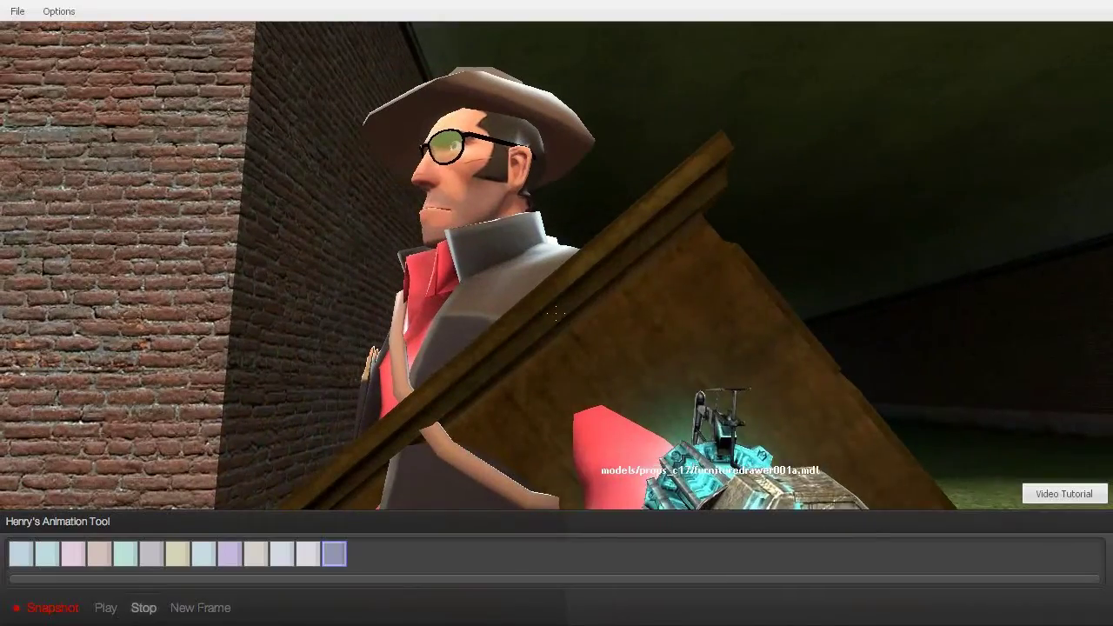
pyautogui.press('c')
pyautogui.press('c')
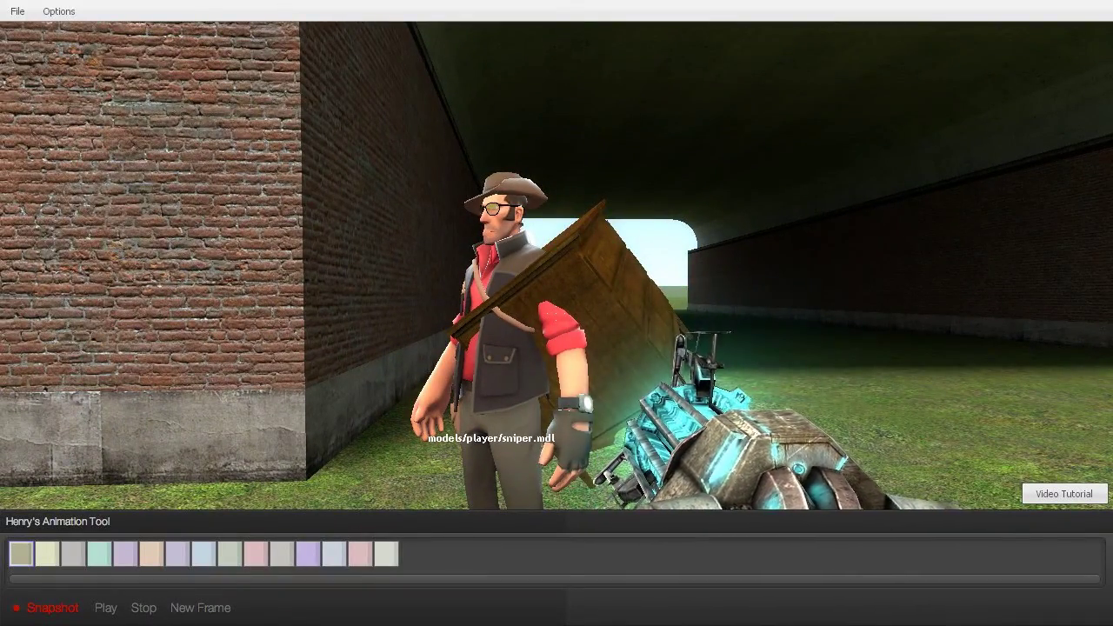
pyautogui.press('w')
pyautogui.press('s')
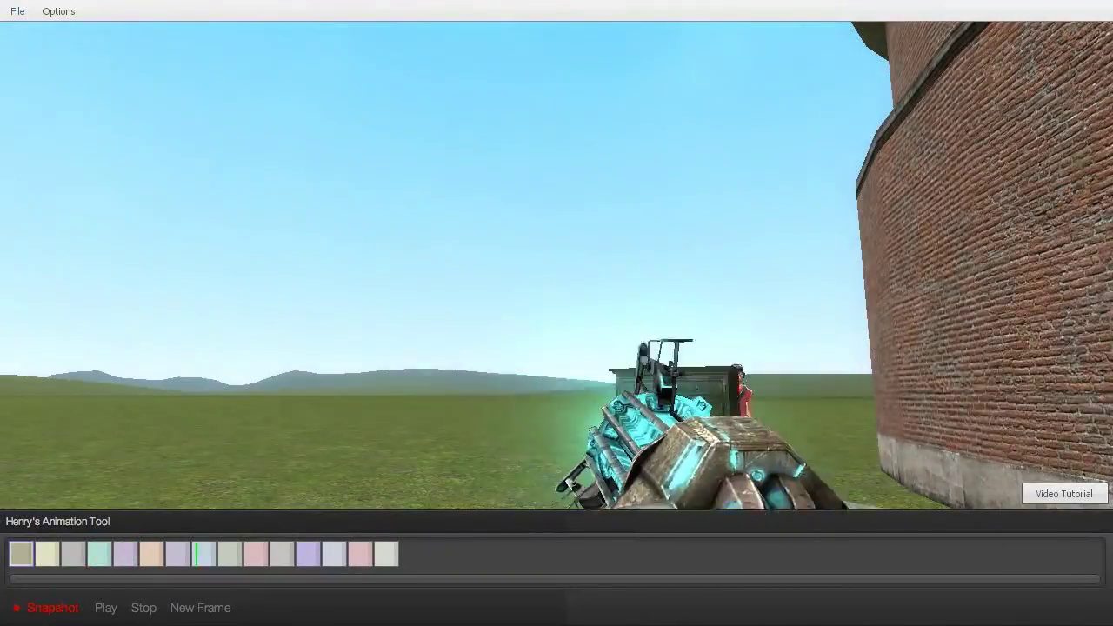
# Step: Save the animation as a new HAT project named rekgivbeiugrbv
pyautogui.click(17, 10)
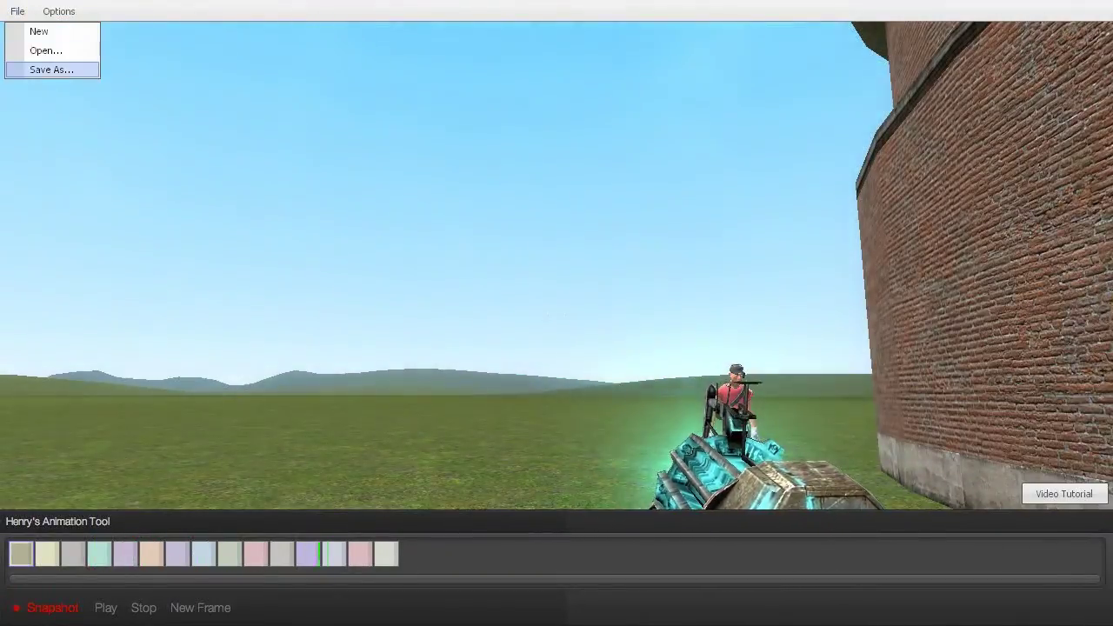
pyautogui.click(51, 70)
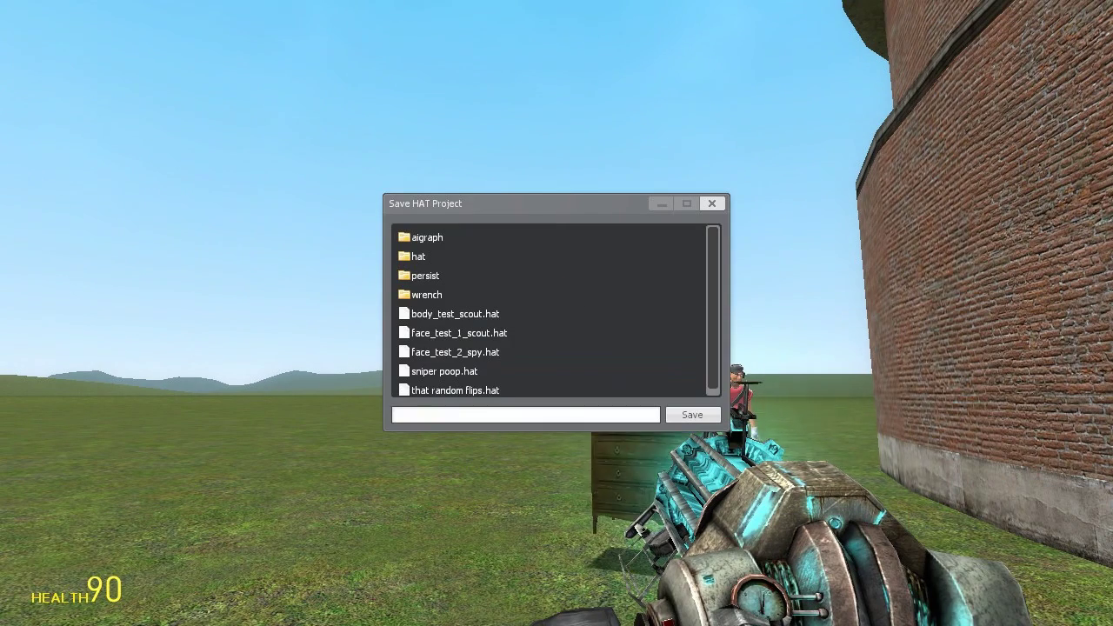
pyautogui.click(525, 415)
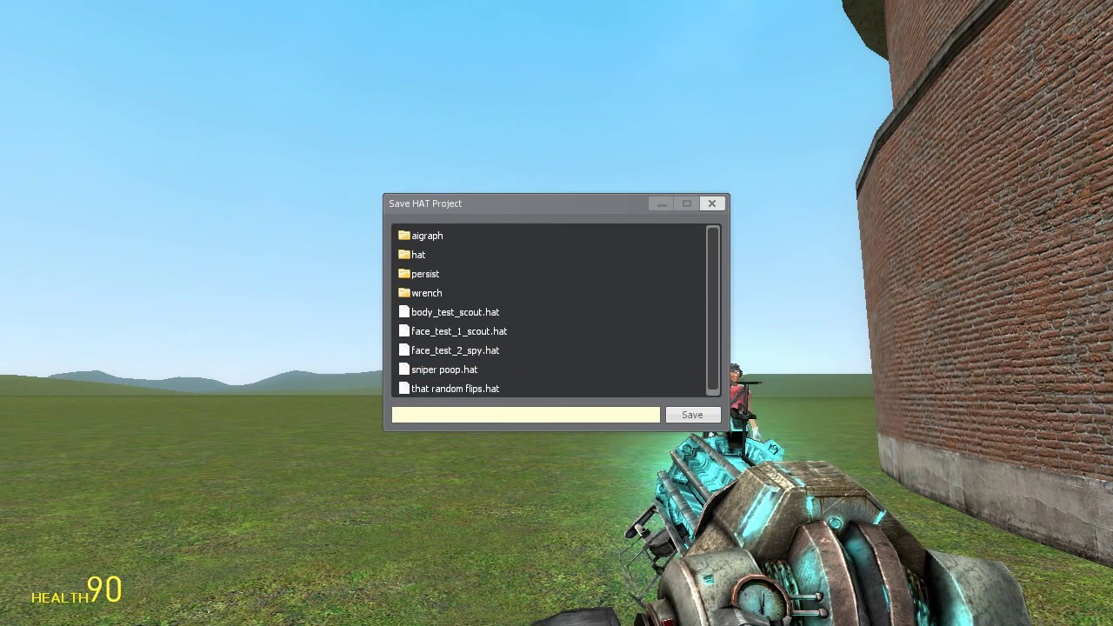
pyautogui.write('rekgivbeiugrbv')
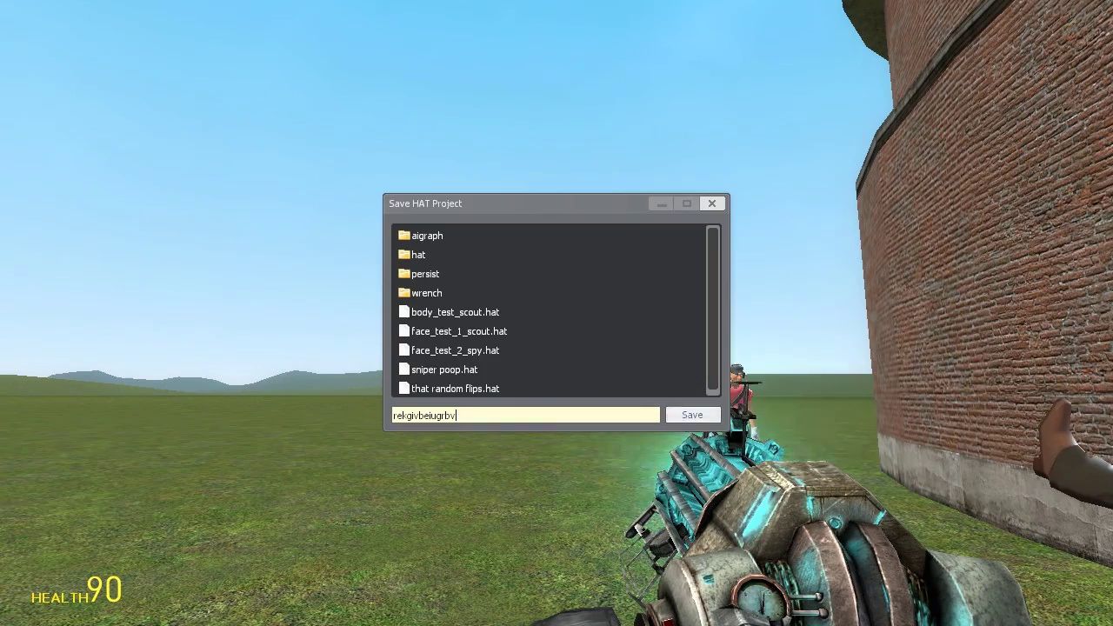
pyautogui.press('Return')
# Step: View the saved project files in the open and save dialogs, dismissing each without choosing a file
pyautogui.click(17, 11)
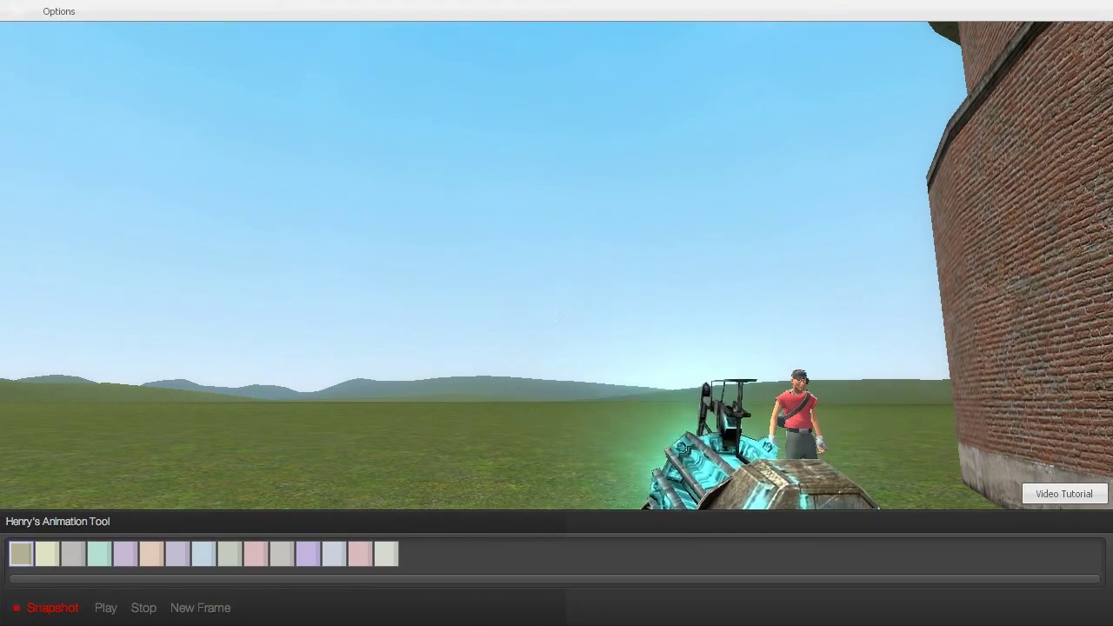
pyautogui.click(45, 50)
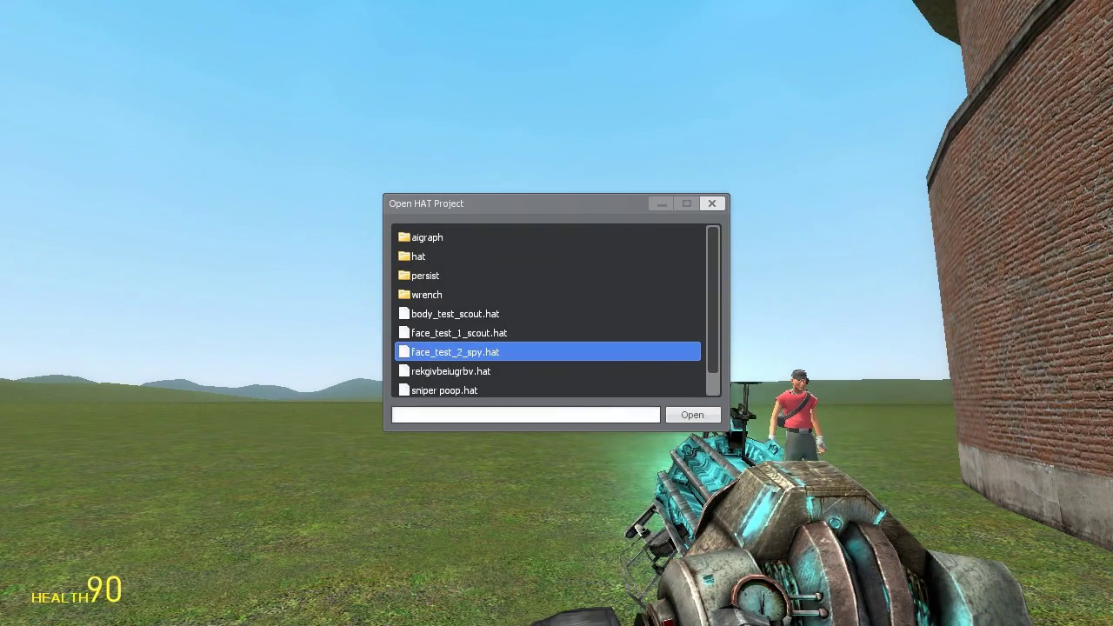
pyautogui.click(712, 203)
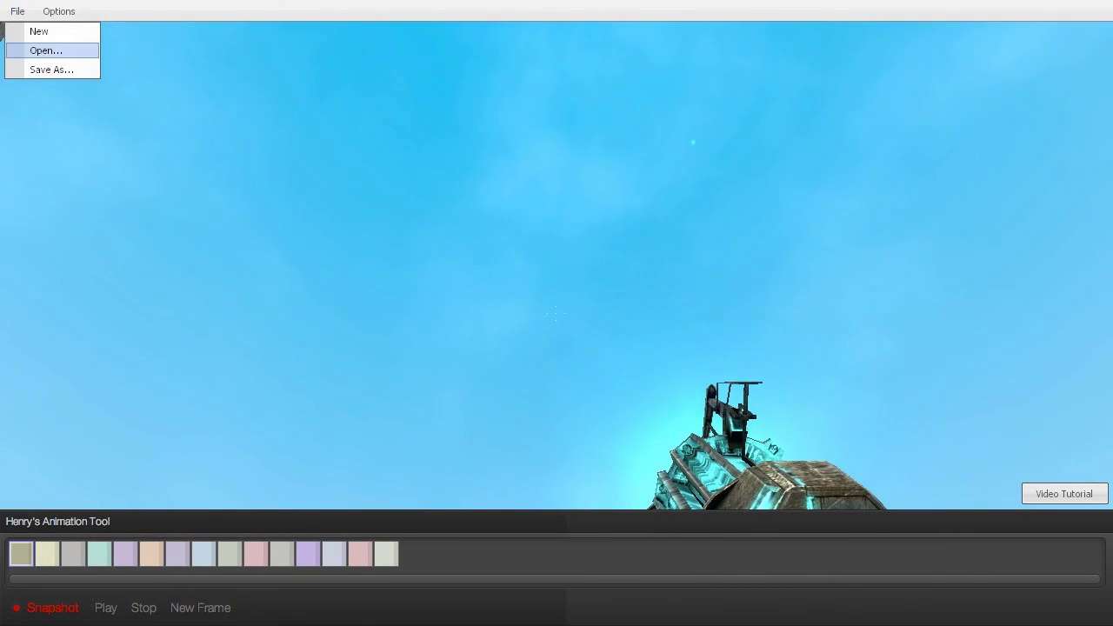
pyautogui.click(52, 70)
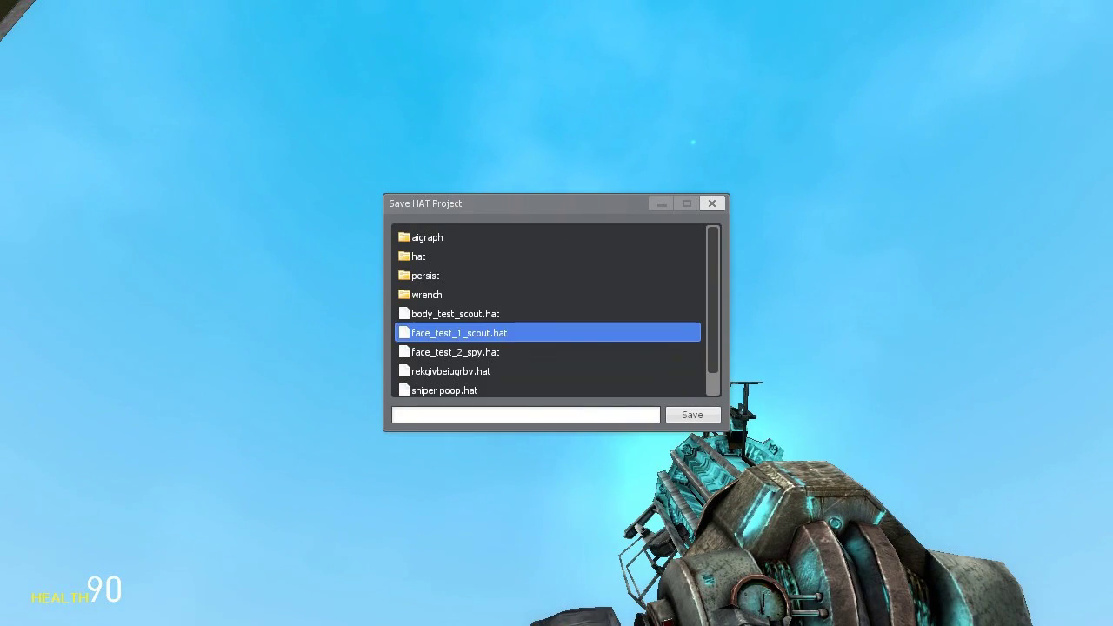
pyautogui.click(712, 203)
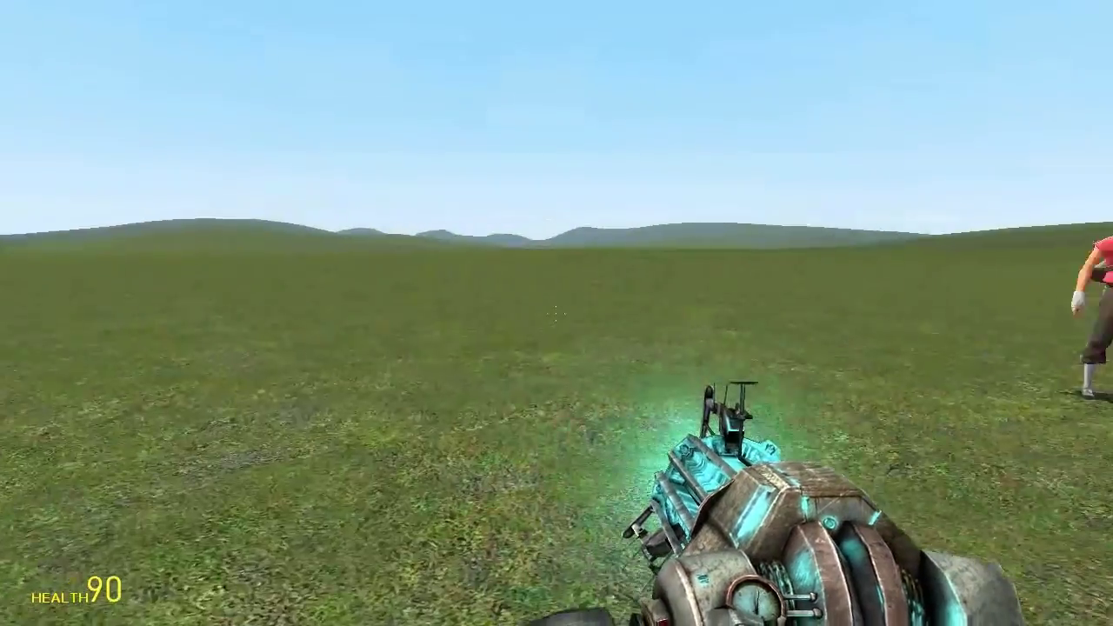
# Step: Bring up the list of saved HAT projects again and confirm the open dialog
pyautogui.press('c')
pyautogui.click(17, 11)
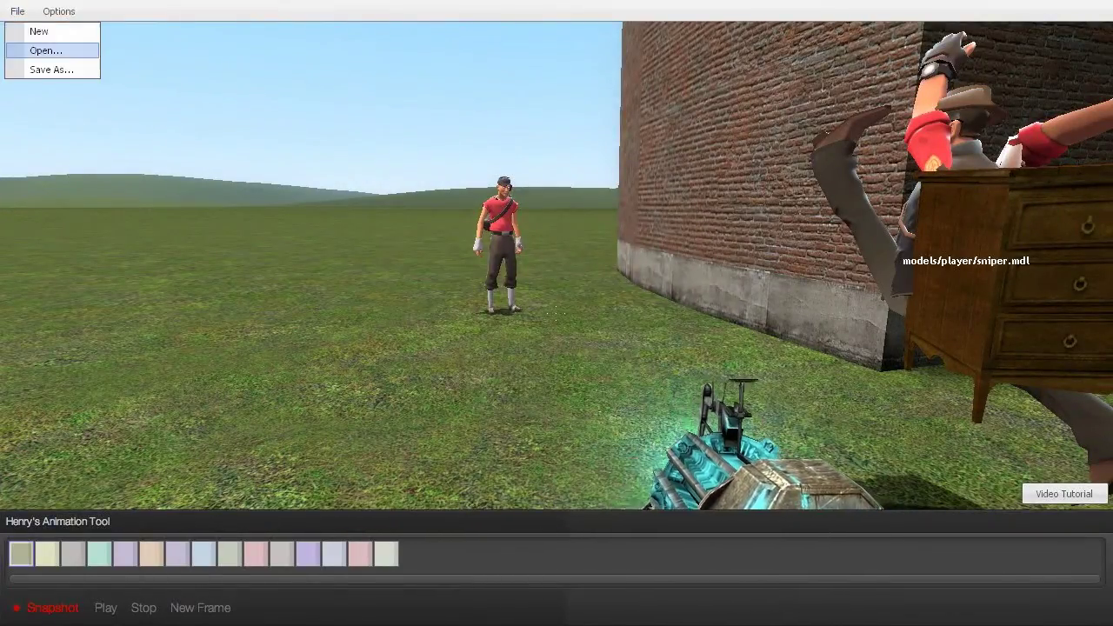
pyautogui.click(26, 50)
pyautogui.click(692, 414)
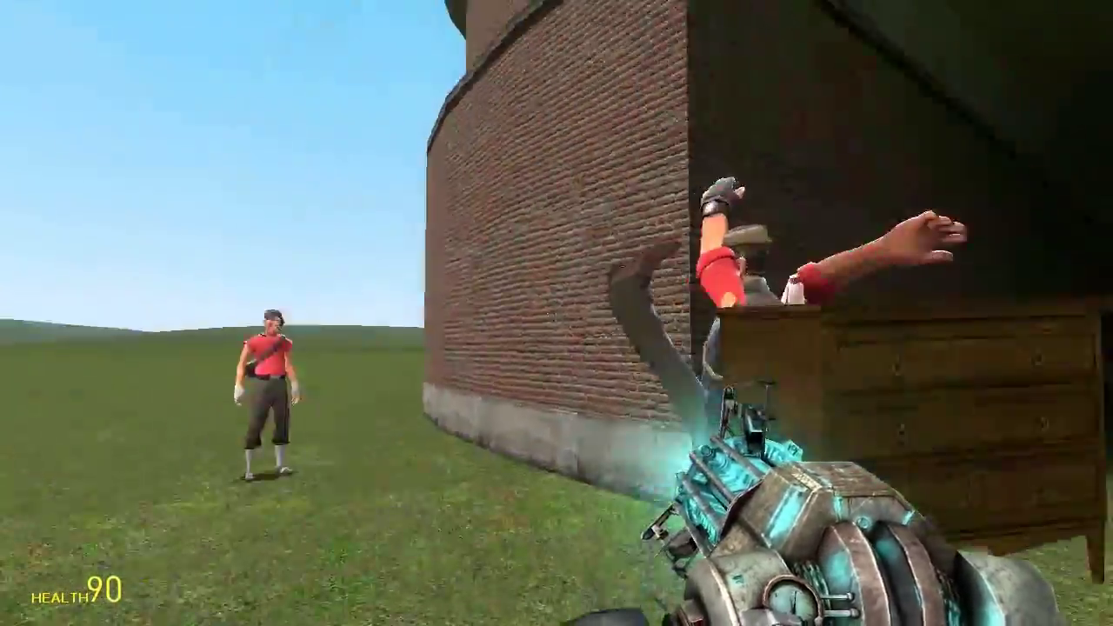
# Step: Examine the Sniper ragdoll and the chest of drawers from several sides near the brick wall
pyautogui.press('a')
pyautogui.press('d')
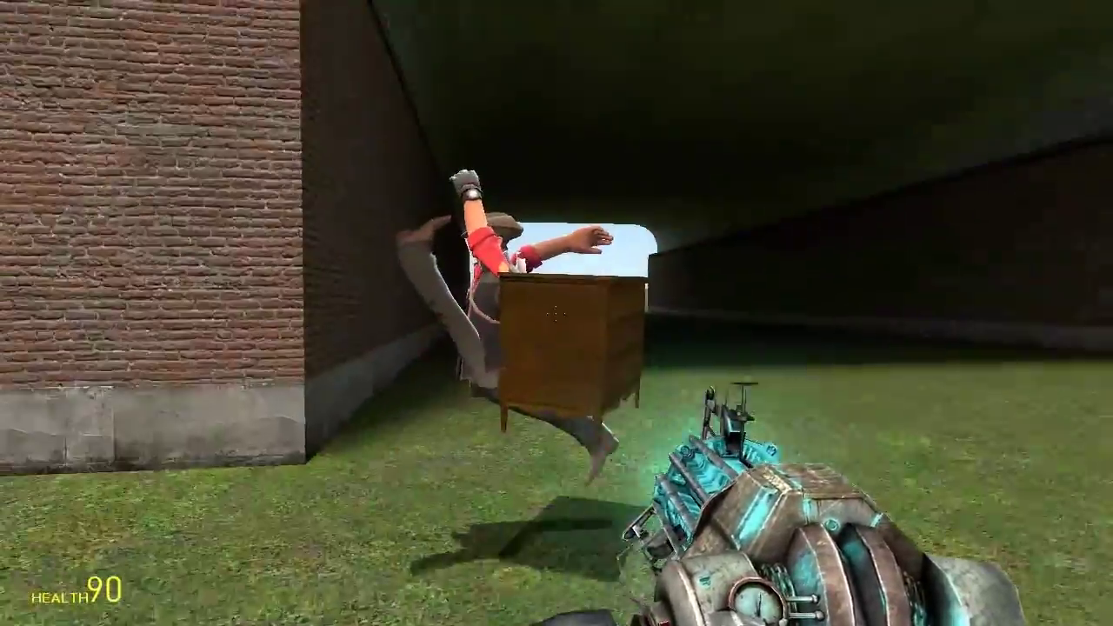
pyautogui.press('d')
pyautogui.press('a')
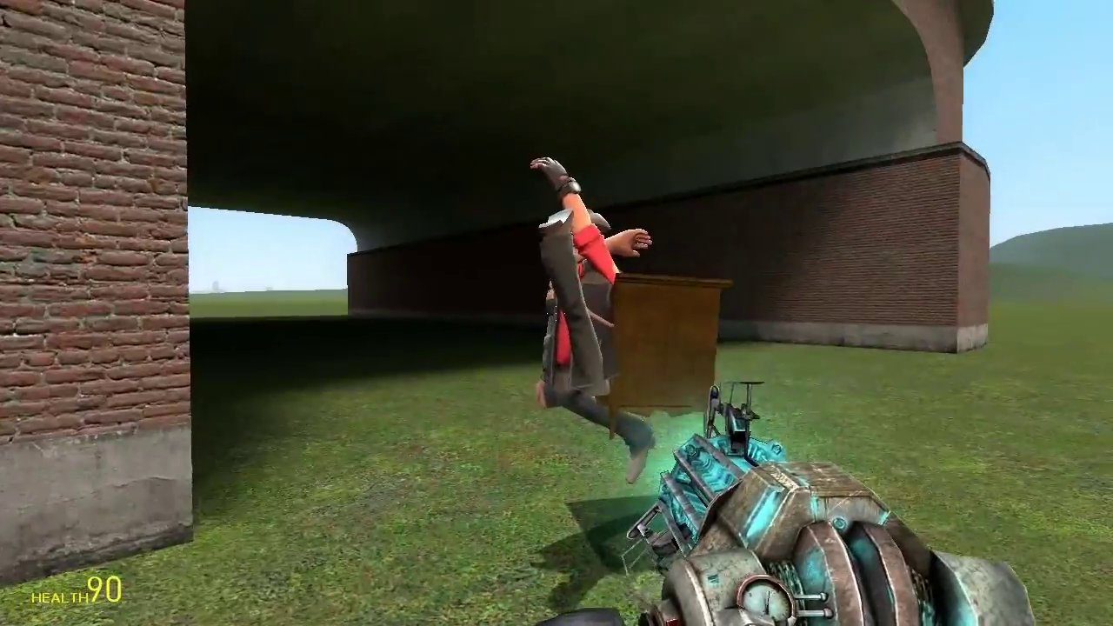
pyautogui.press('w')
pyautogui.press('c')
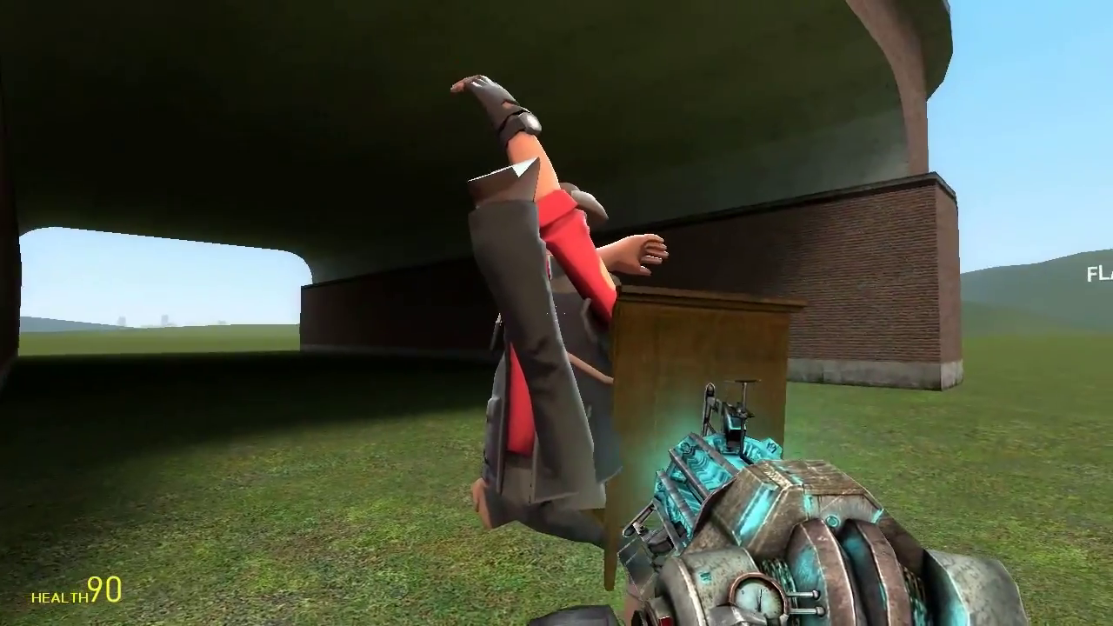
# Step: View the Scout ragdoll with the animation timeline displayed, then hide the animation tool again
pyautogui.press('w')
pyautogui.press('s')
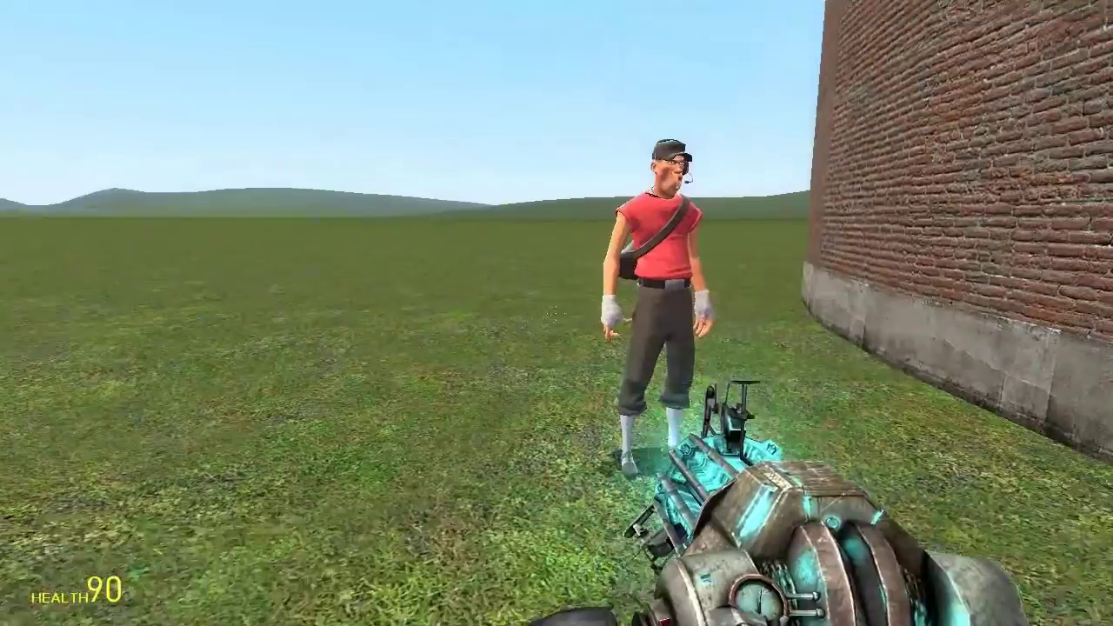
pyautogui.press('c')
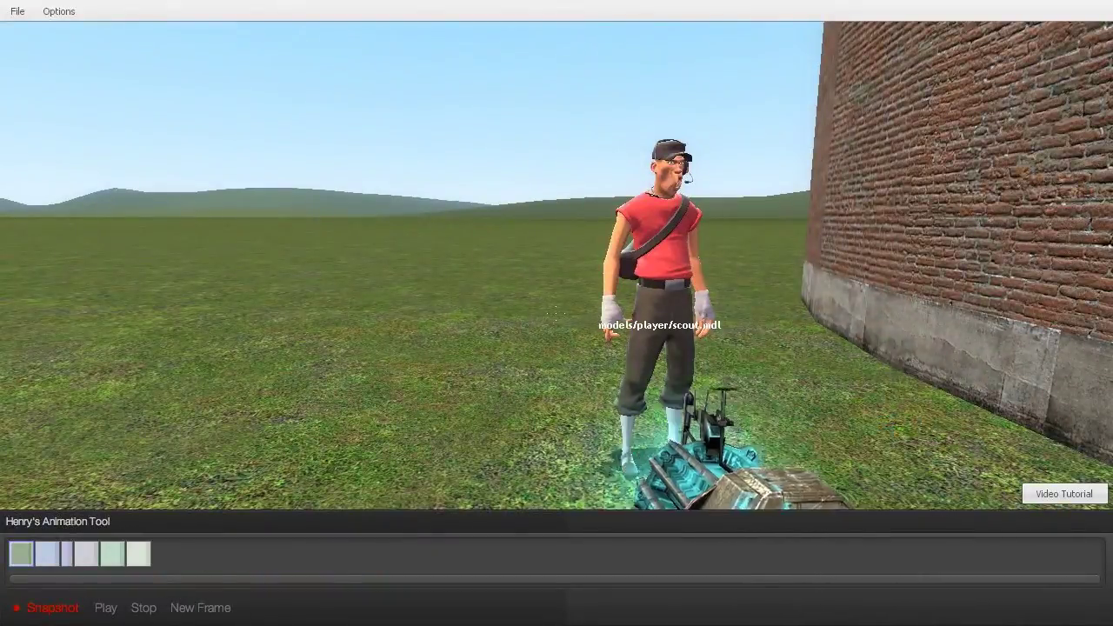
pyautogui.press('c')
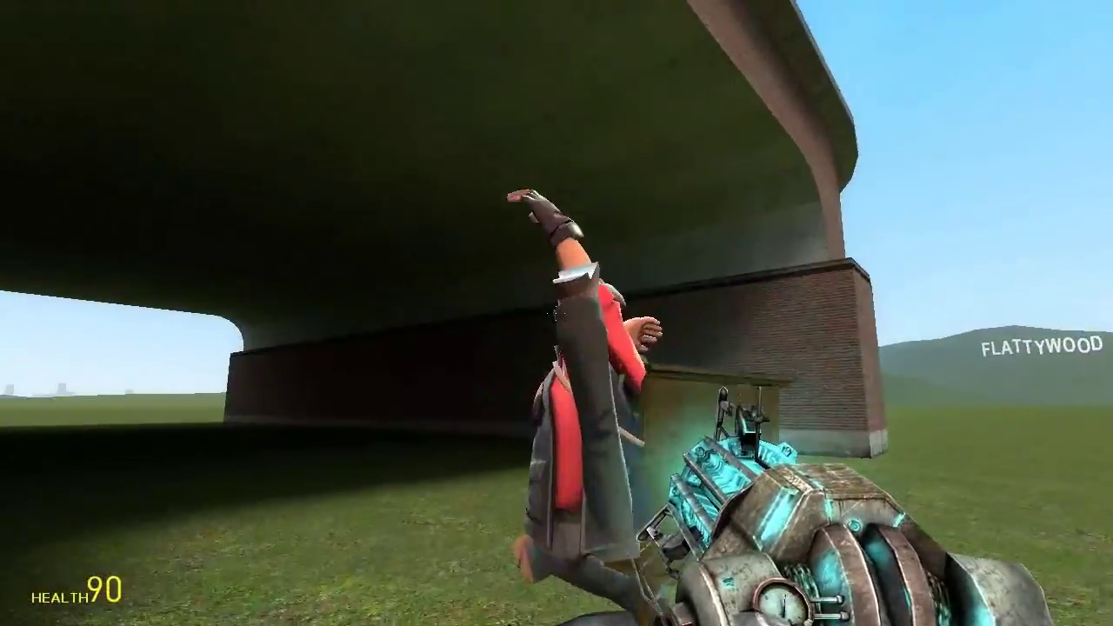
# Step: Inspect the Sniper's struck pose up close, from behind the chest of drawers, and from farther out on the grass
pyautogui.press('w')
pyautogui.press('s')
pyautogui.press('a')
pyautogui.press('w')
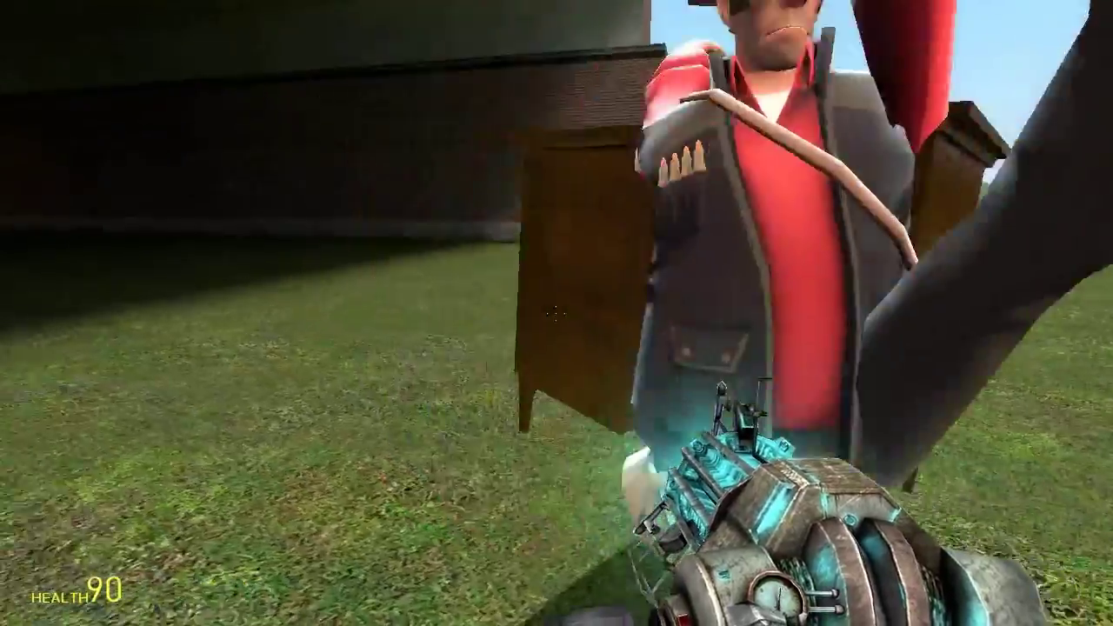
pyautogui.press('s')
pyautogui.press('w')
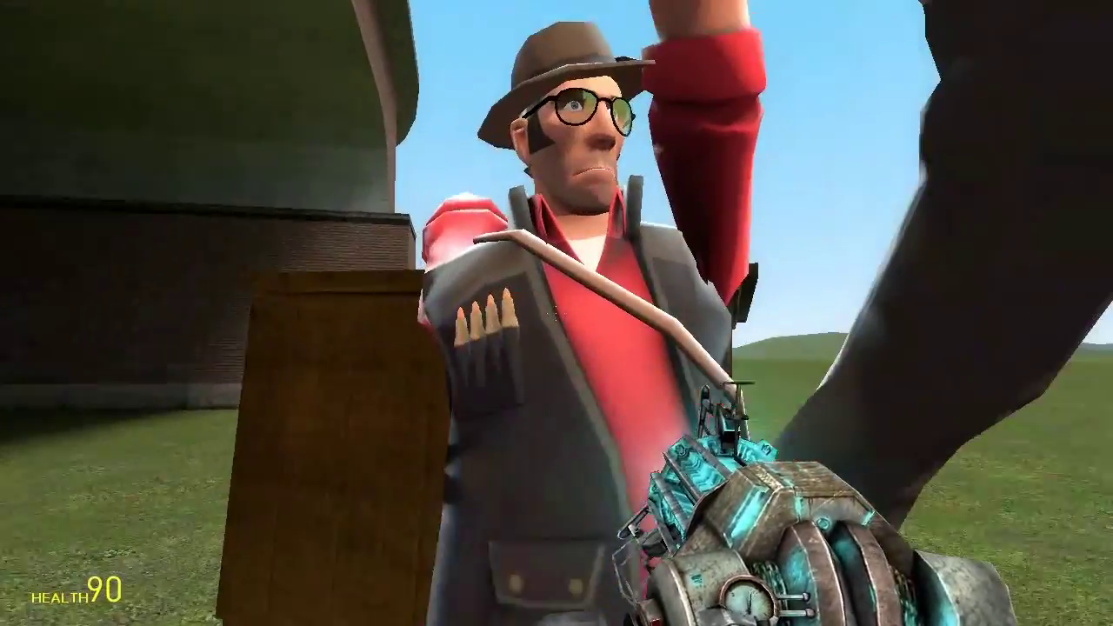
pyautogui.press('d')
pyautogui.press('s')
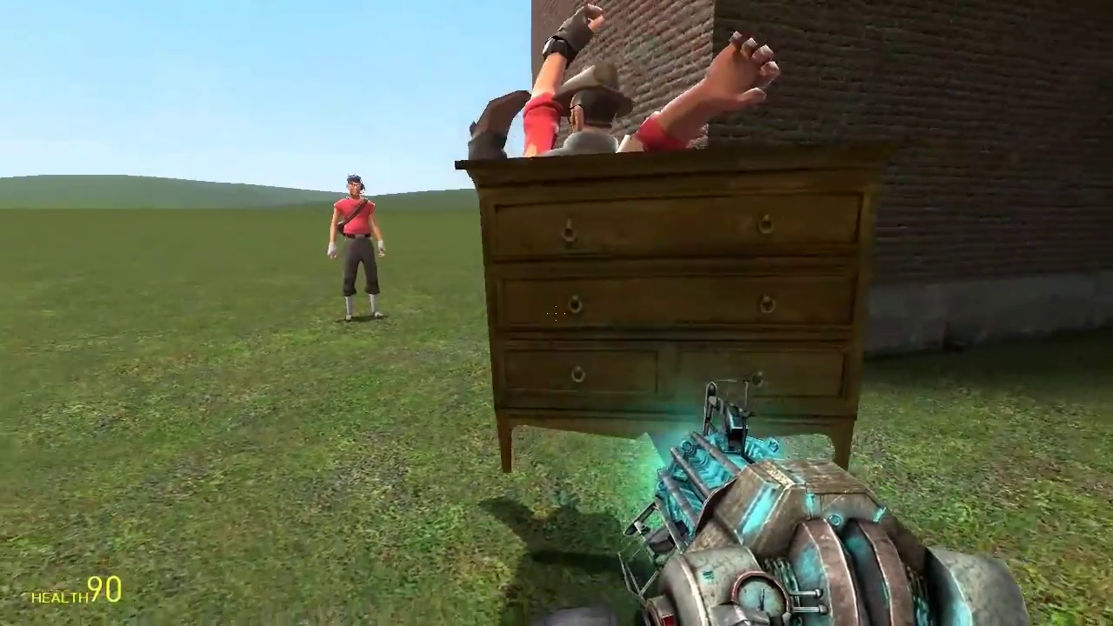
pyautogui.press('a')
pyautogui.press('w')
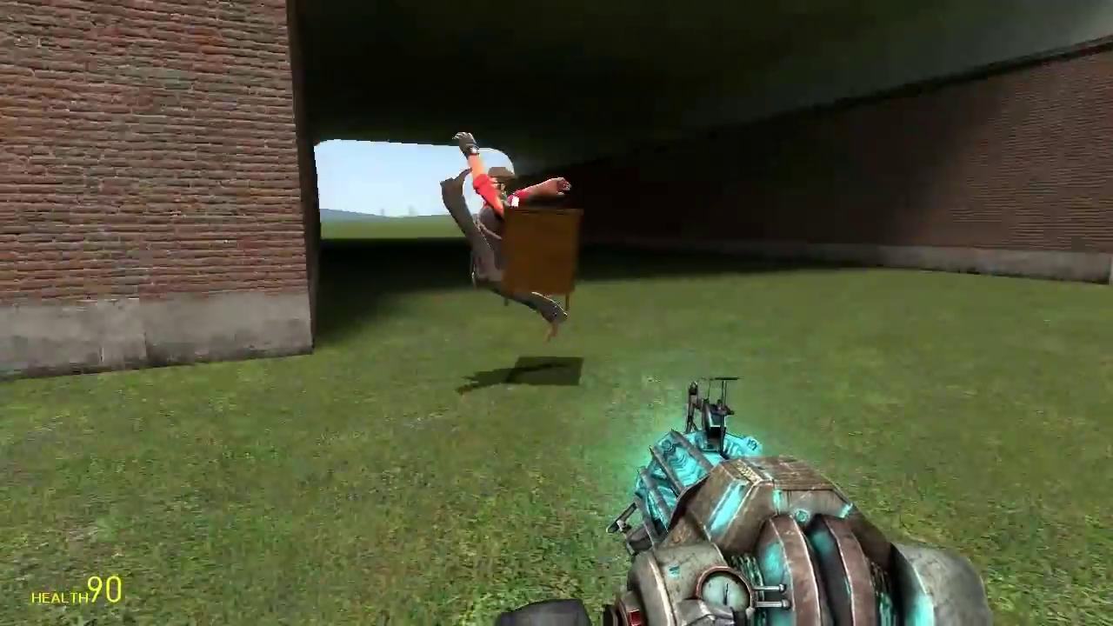
pyautogui.press('w')
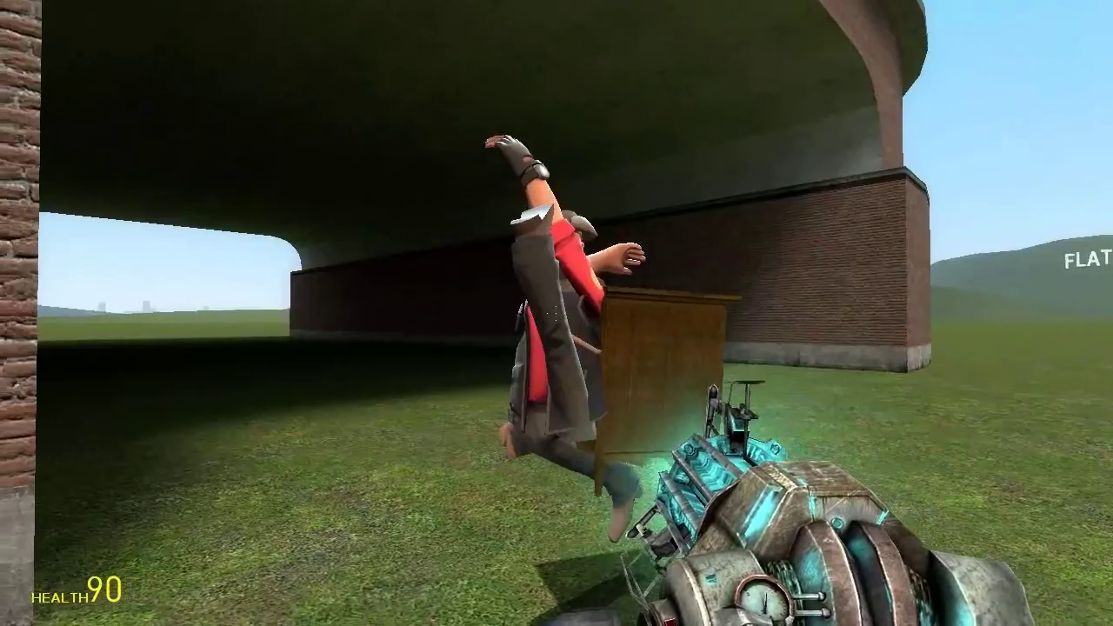
pyautogui.press('s')
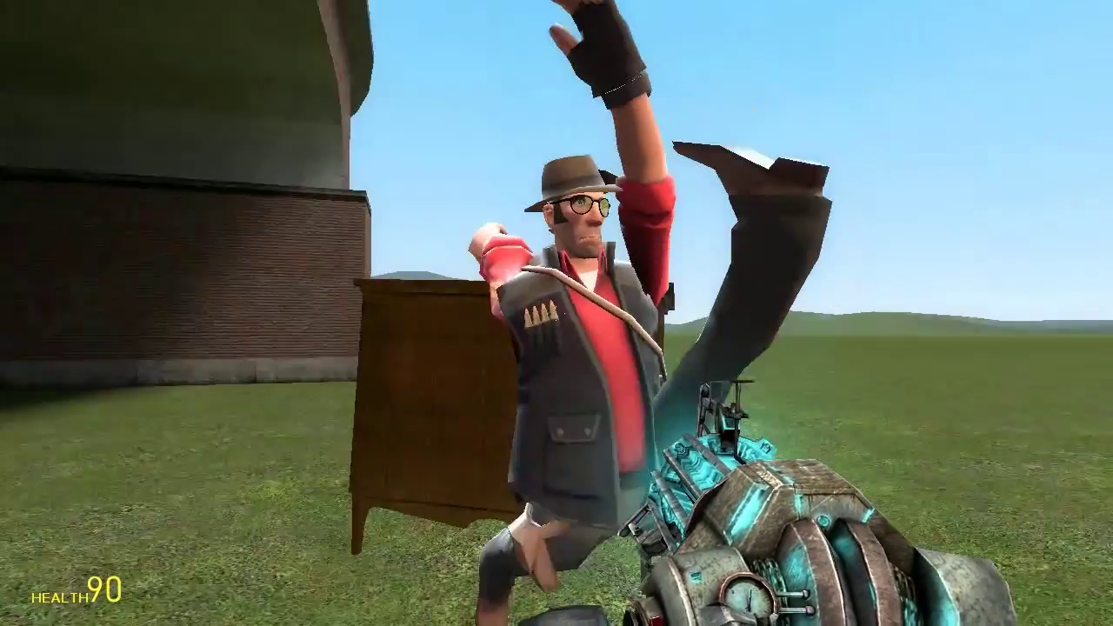
pyautogui.press('w')
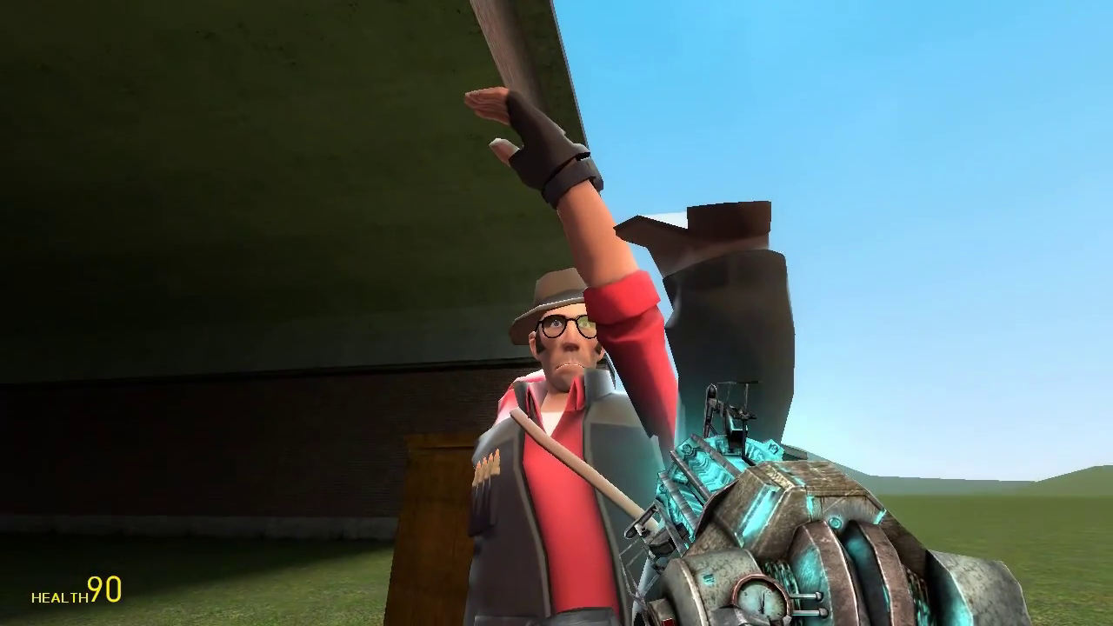